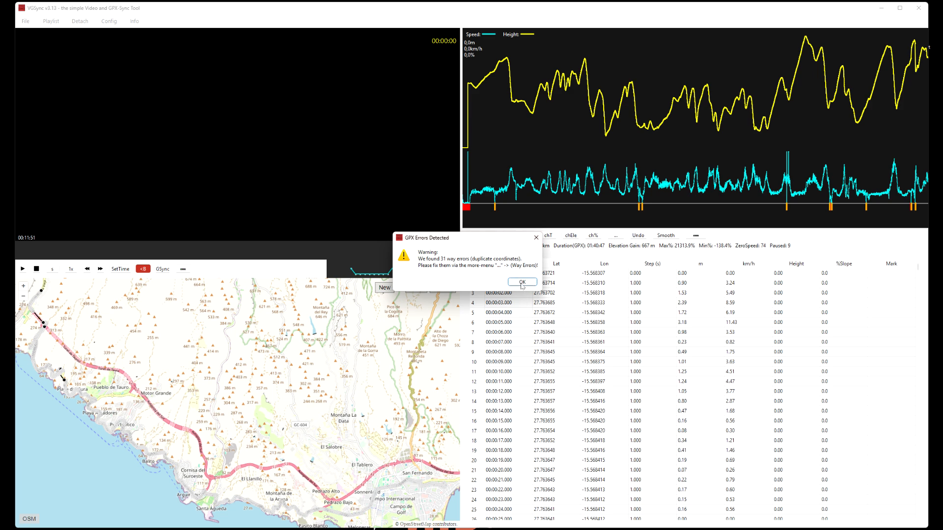
- Acknowledge the GPX loading messages and locate the zero-speed point at 01:04:53 beside the speed spike in the chart
{"action": "left_click", "coordinate": [521, 283]}
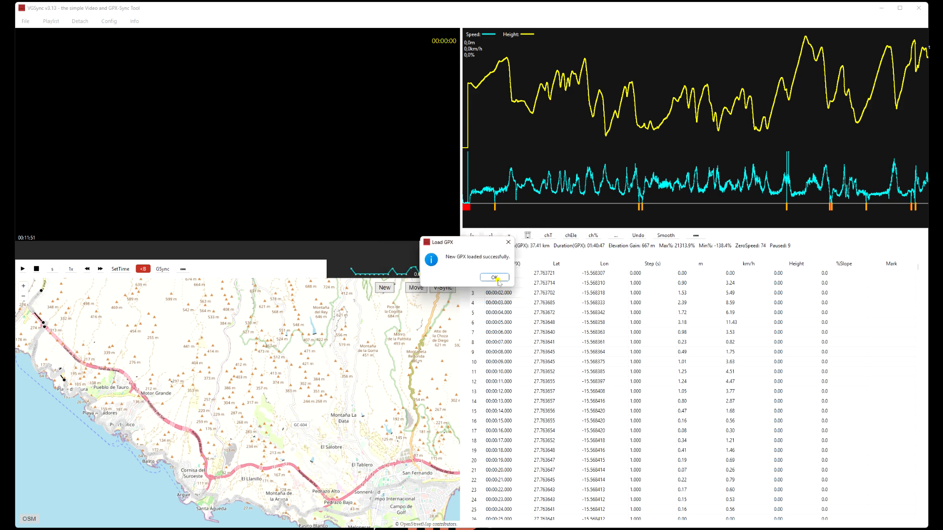
{"action": "left_click", "coordinate": [498, 282]}
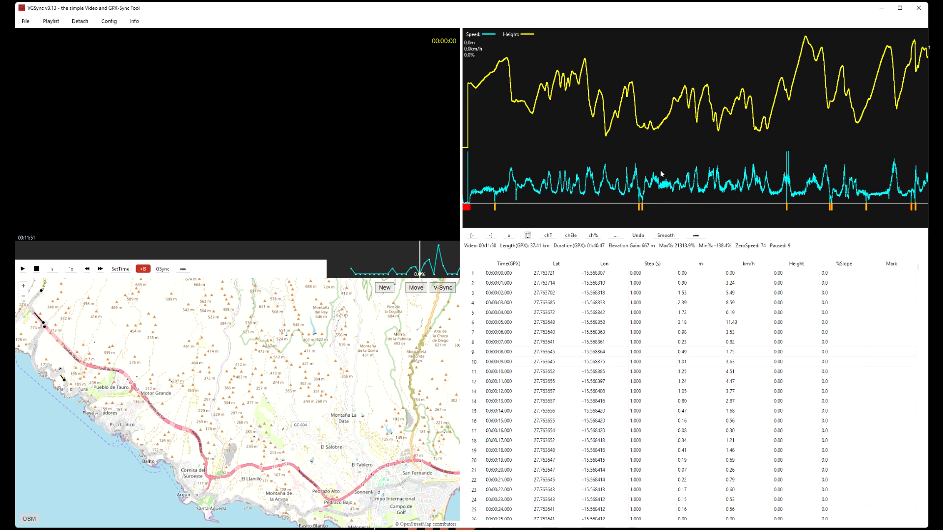
{"action": "left_click_drag", "start_coordinate": [707, 167], "coordinate": [550, 148]}
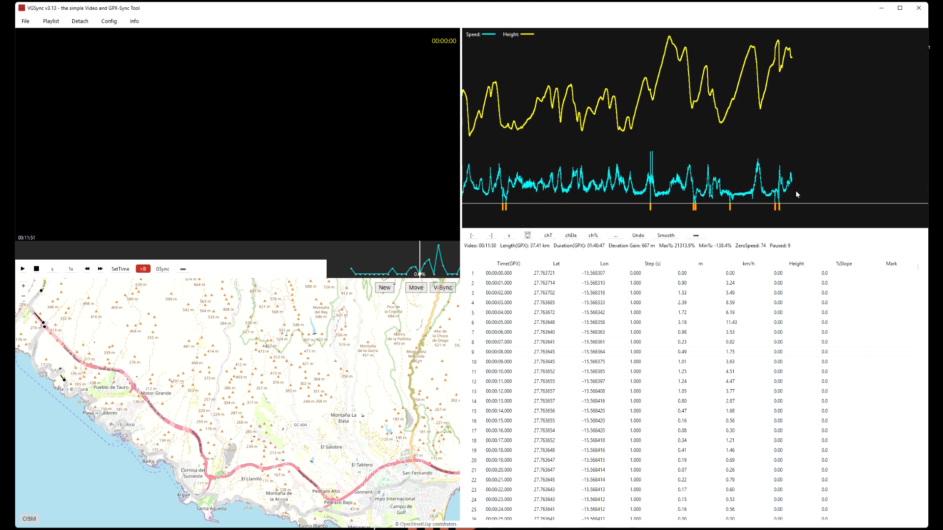
{"action": "left_click_drag", "start_coordinate": [669, 165], "coordinate": [626, 167]}
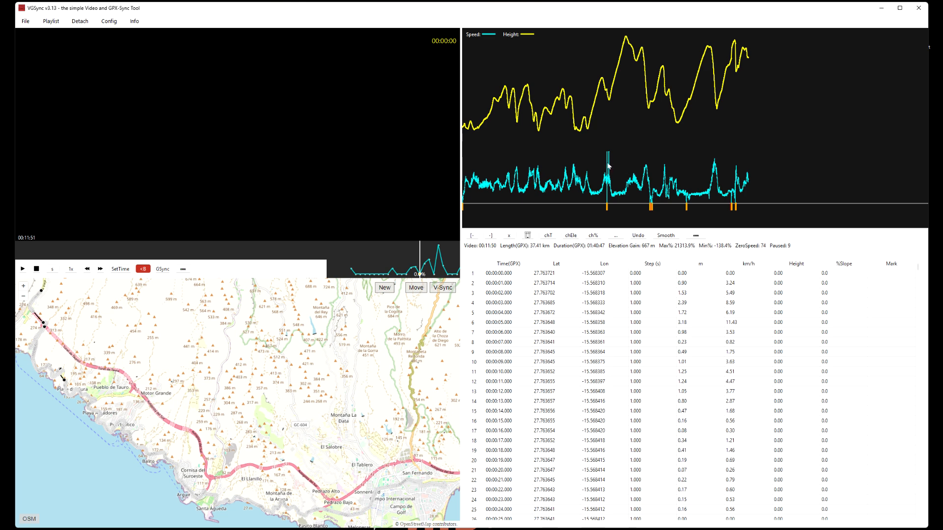
{"action": "left_click", "coordinate": [609, 166]}
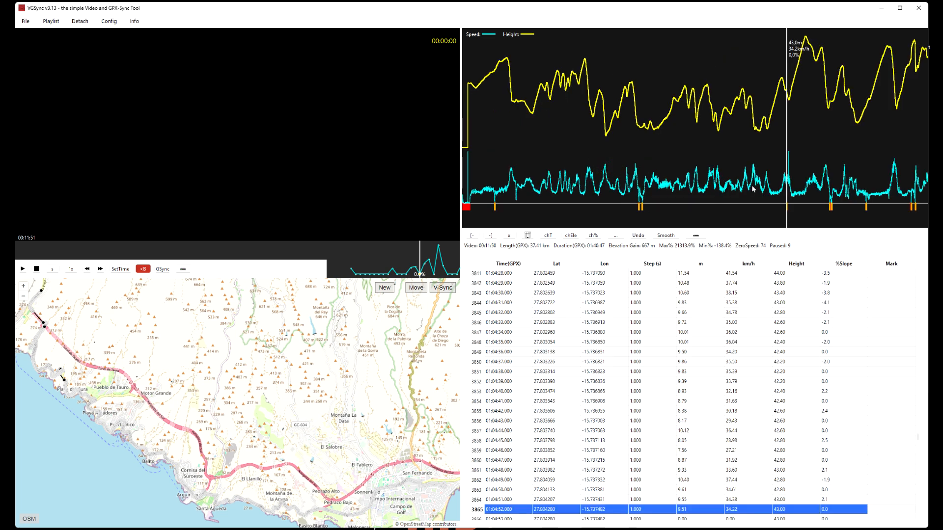
{"action": "scroll", "coordinate": [803, 180], "scroll_direction": "up", "scroll_amount": 15}
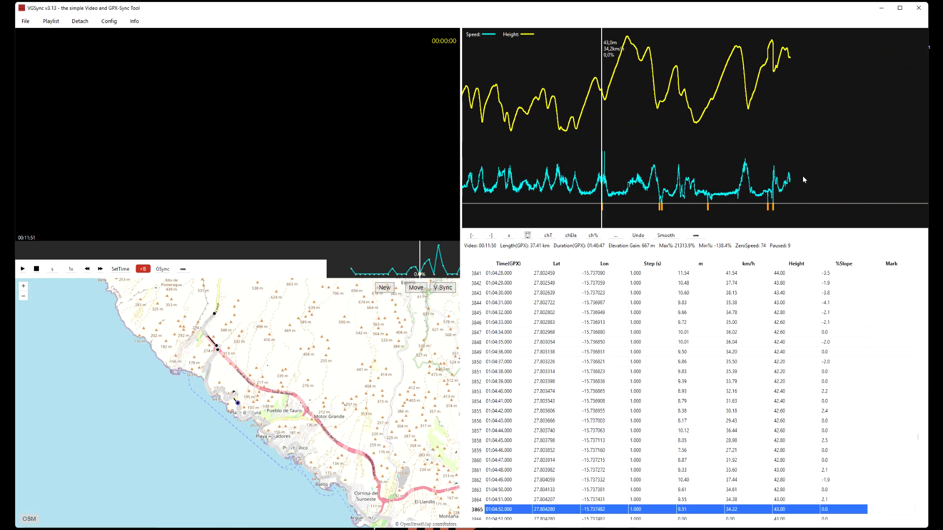
{"action": "scroll", "coordinate": [720, 176], "scroll_direction": "up", "scroll_amount": 10}
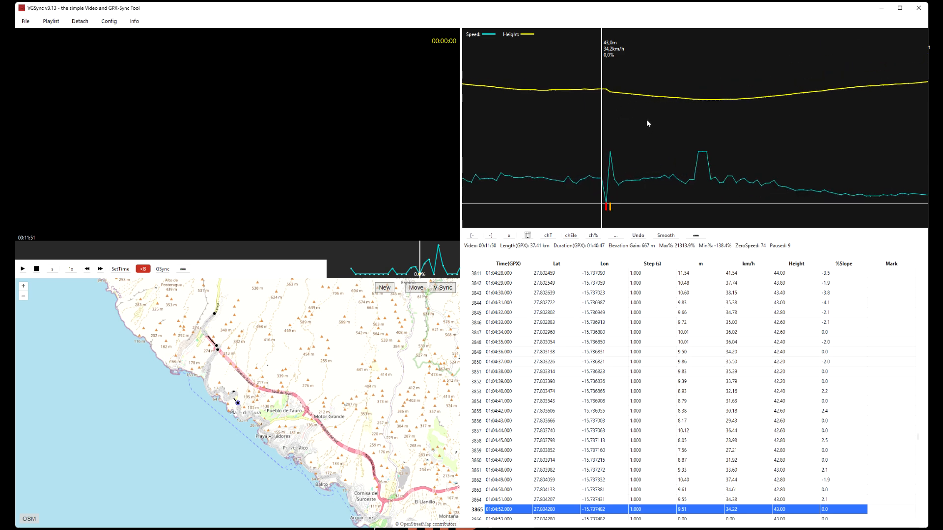
{"action": "left_click", "coordinate": [607, 209]}
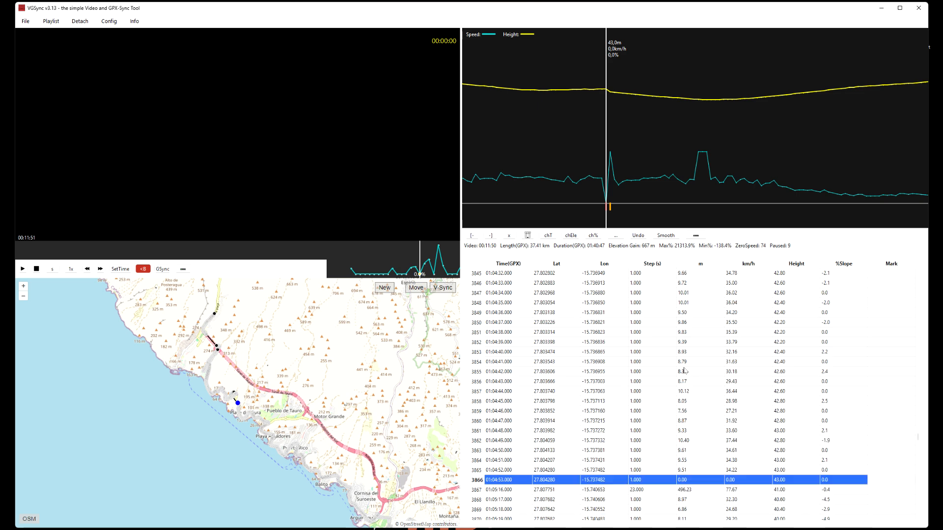
- Compare the coordinates and distances of neighbouring track points 3865 and 3866 in the GPX table
{"action": "scroll", "coordinate": [685, 372], "scroll_direction": "down", "scroll_amount": 5}
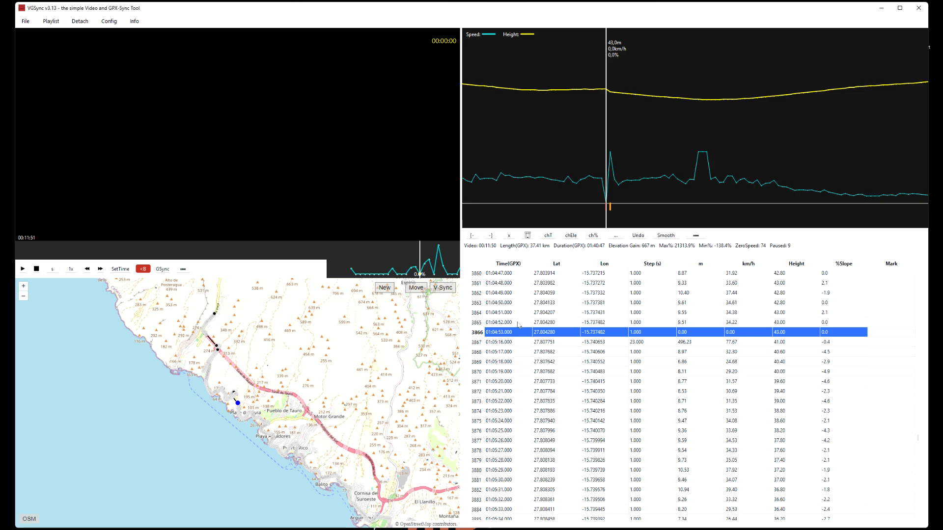
{"action": "left_click", "coordinate": [548, 322]}
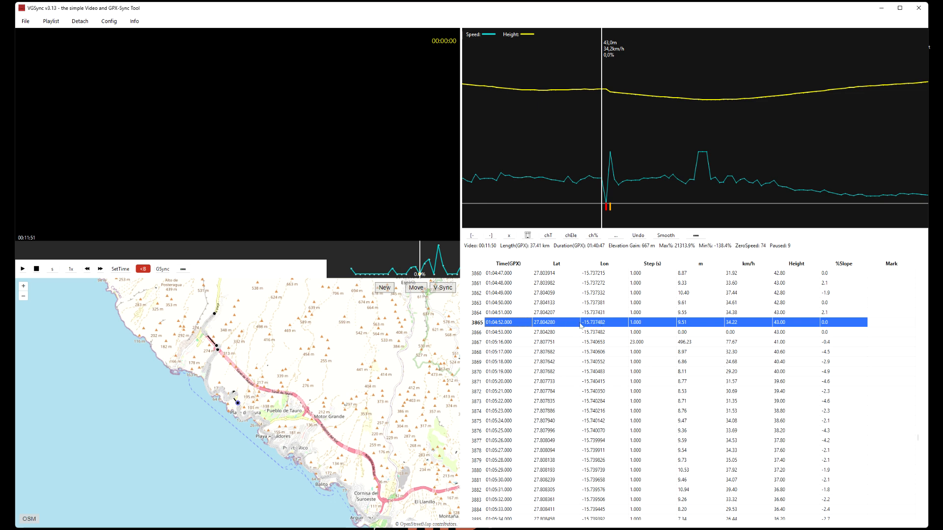
{"action": "left_click", "coordinate": [548, 331]}
{"action": "left_click", "coordinate": [570, 323]}
{"action": "left_click", "coordinate": [691, 333]}
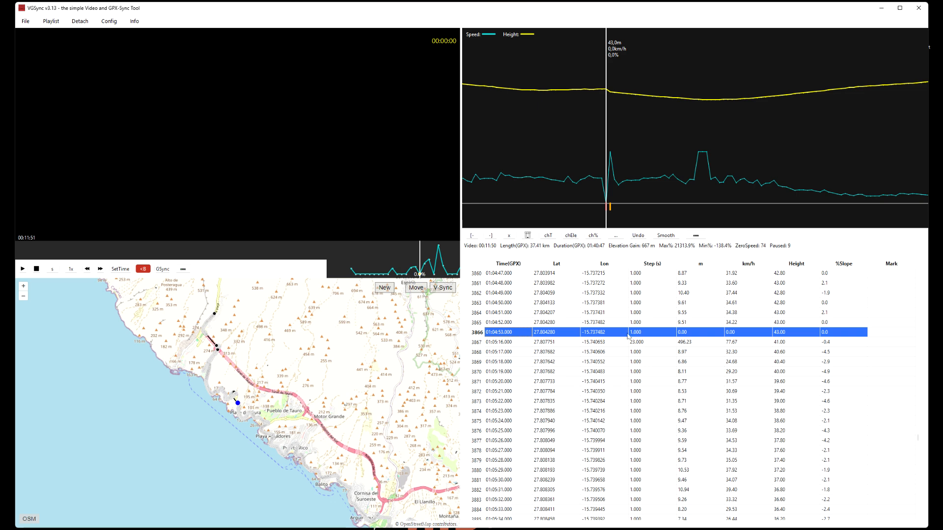
- Run Delete Way Errors and fix all duplicate-coordinate errors in the GPX track
{"action": "left_click", "coordinate": [615, 236]}
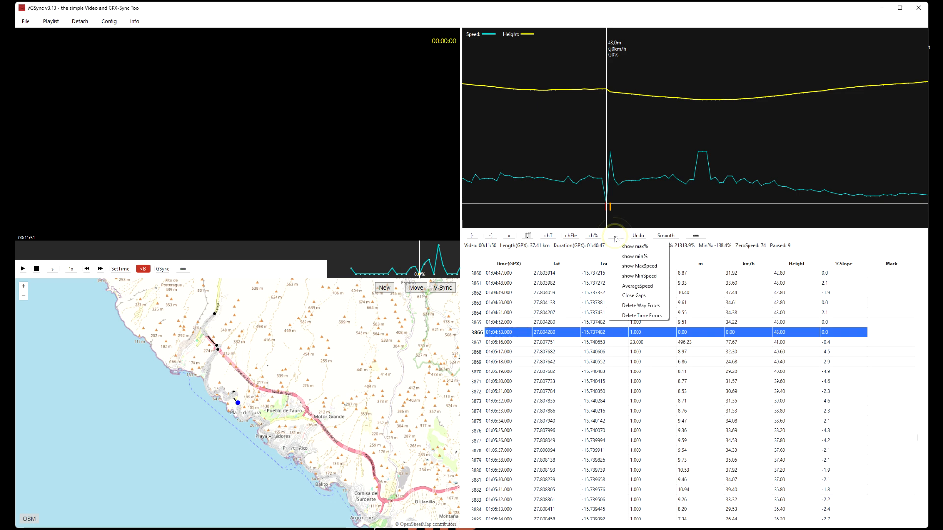
{"action": "left_click", "coordinate": [634, 306]}
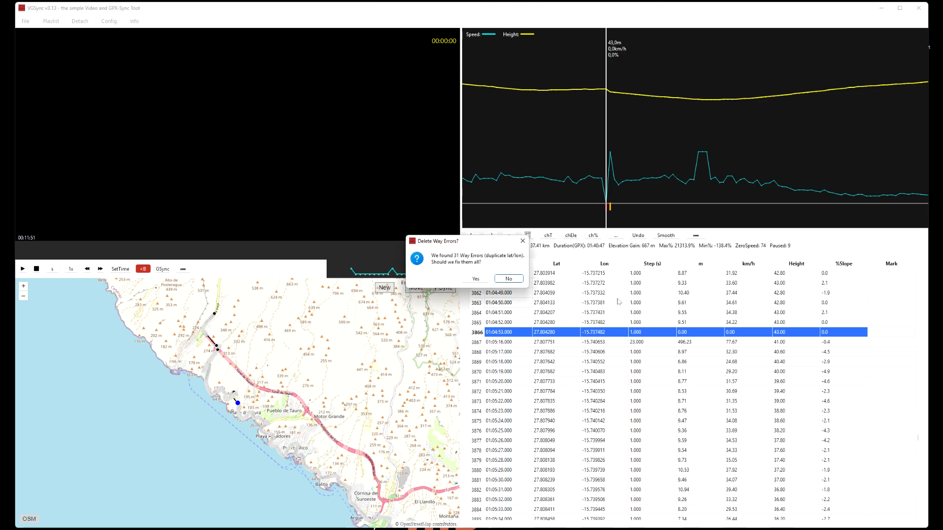
{"action": "left_click", "coordinate": [477, 278]}
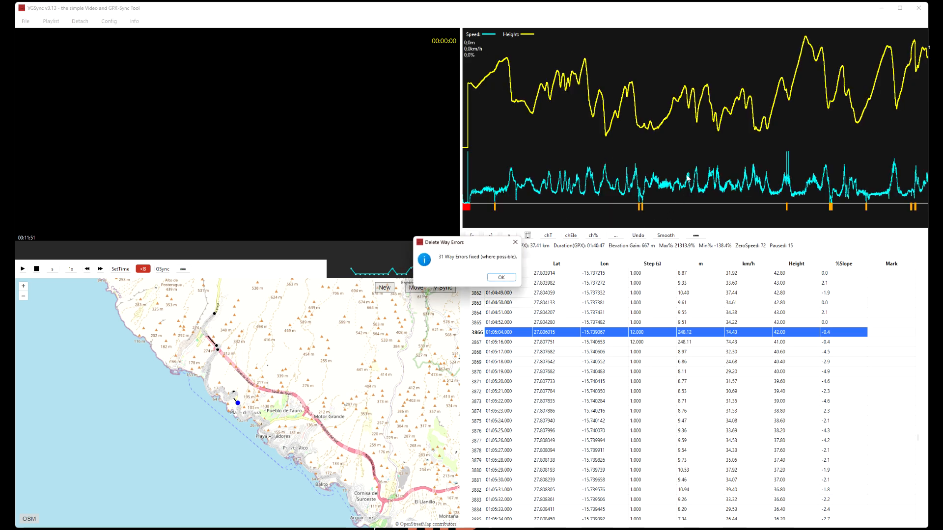
{"action": "left_click", "coordinate": [499, 278]}
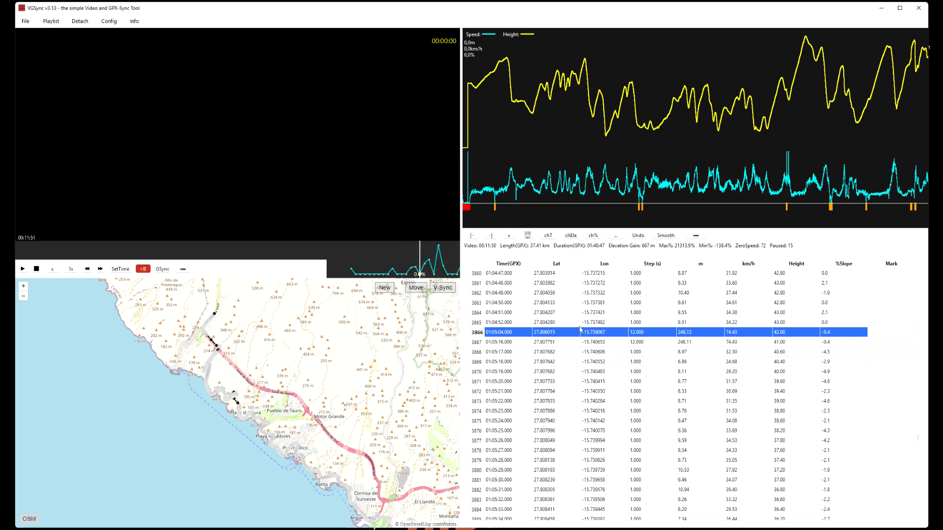
- Check the coordinates of track points 3864 and 3865 around the corrected location
{"action": "left_click", "coordinate": [589, 323]}
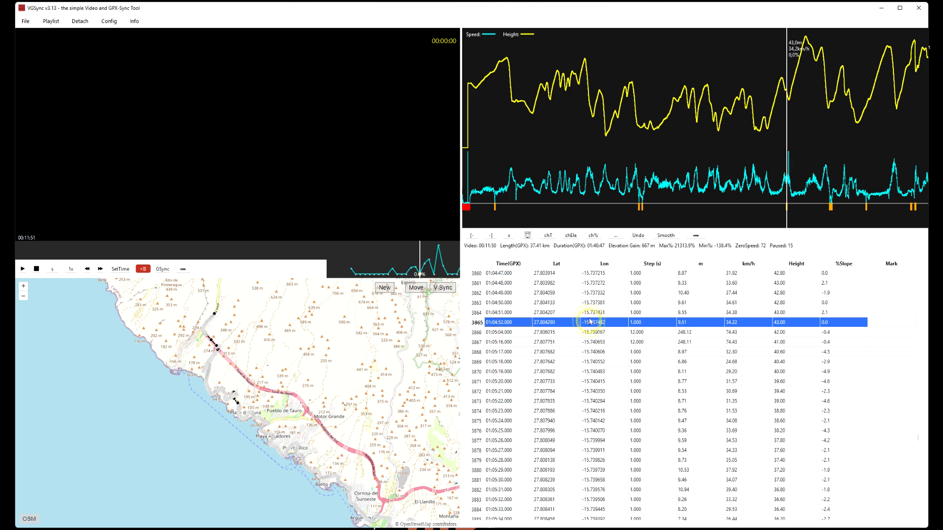
{"action": "left_click", "coordinate": [588, 313]}
{"action": "left_click", "coordinate": [562, 313]}
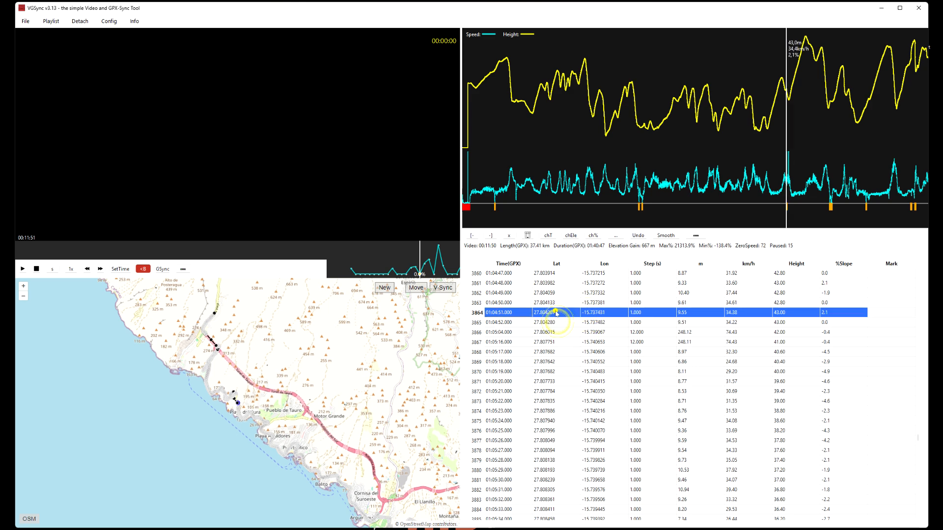
{"action": "left_click", "coordinate": [559, 322]}
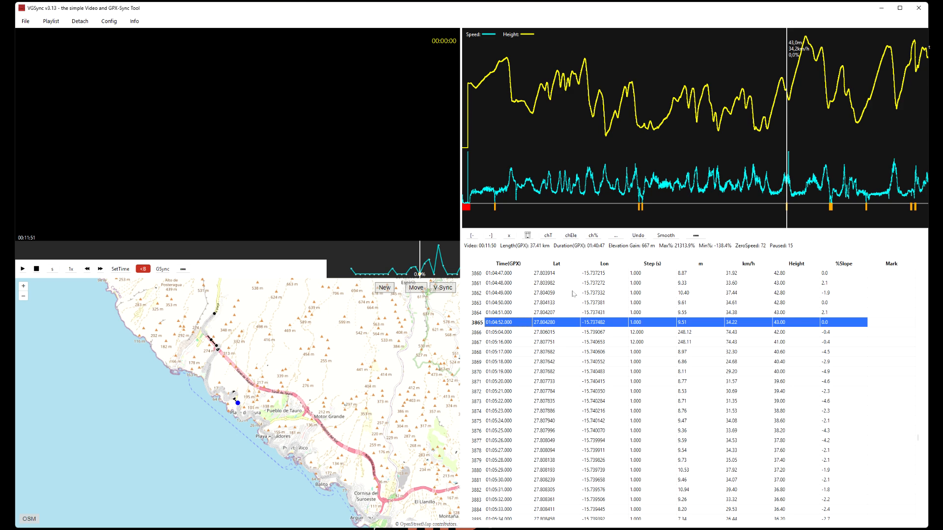
- Examine the time steps at the orange chart markers for the pauses at 00:06:38 and 00:35:22
{"action": "left_click", "coordinate": [495, 197]}
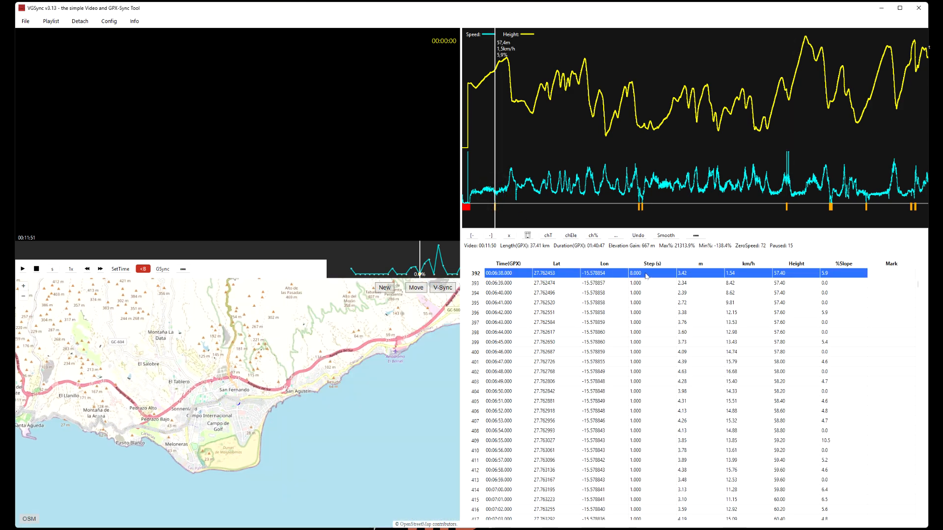
{"action": "left_click", "coordinate": [639, 200]}
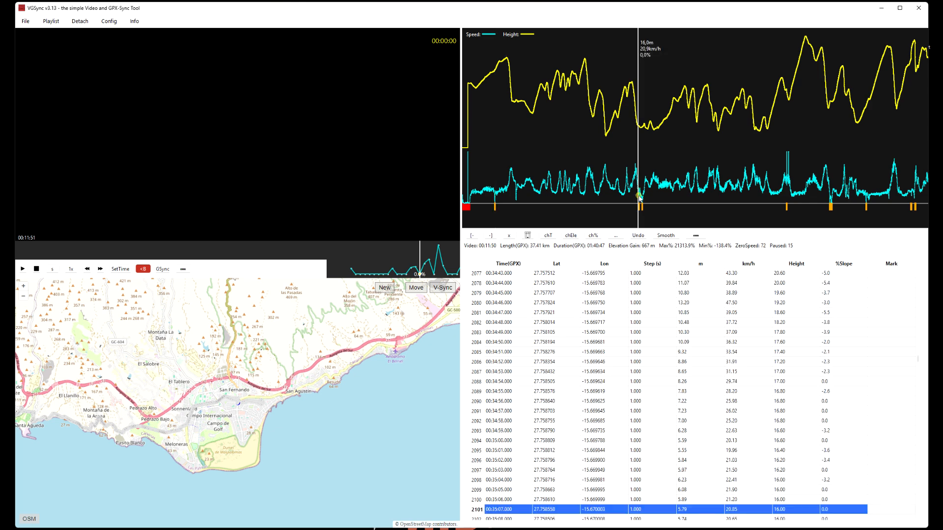
{"action": "scroll", "coordinate": [671, 463], "scroll_direction": "down", "scroll_amount": 1}
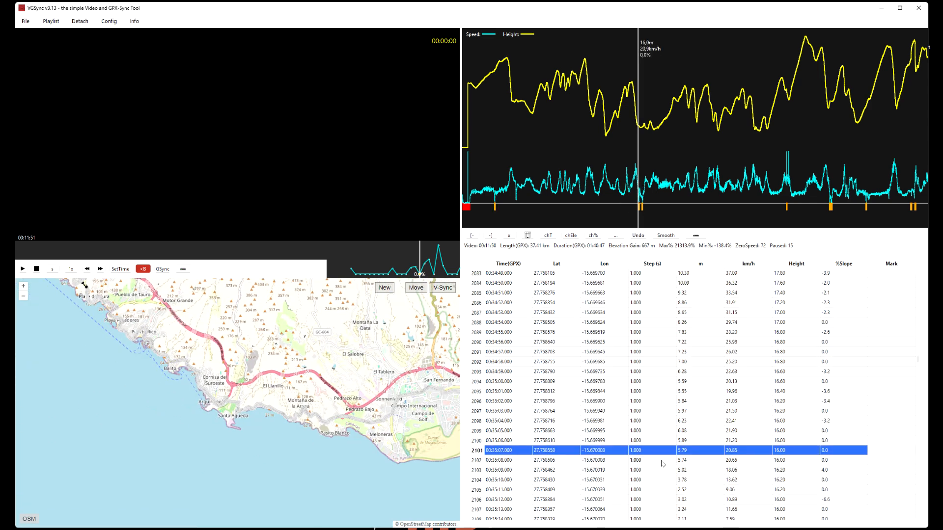
{"action": "scroll", "coordinate": [654, 198], "scroll_direction": "up", "scroll_amount": 5}
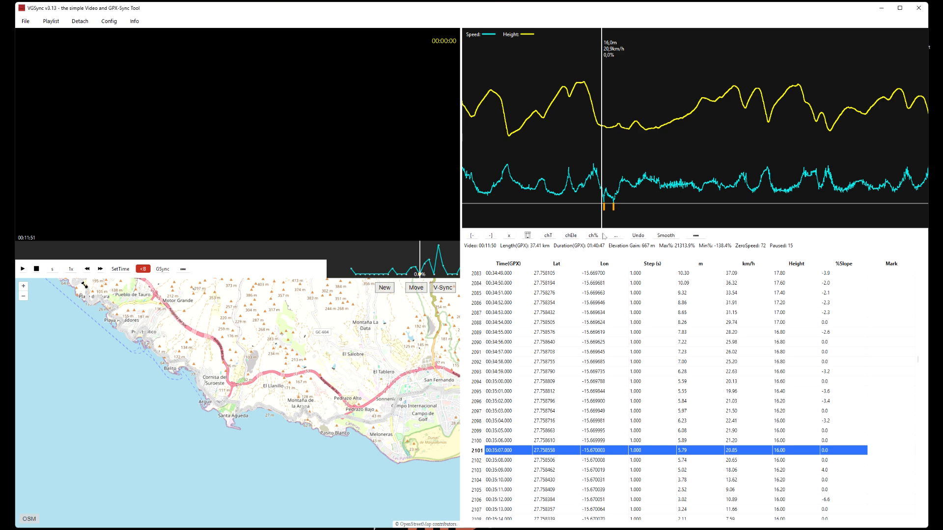
{"action": "left_click", "coordinate": [605, 208]}
{"action": "scroll", "coordinate": [673, 400], "scroll_direction": "down", "scroll_amount": 1}
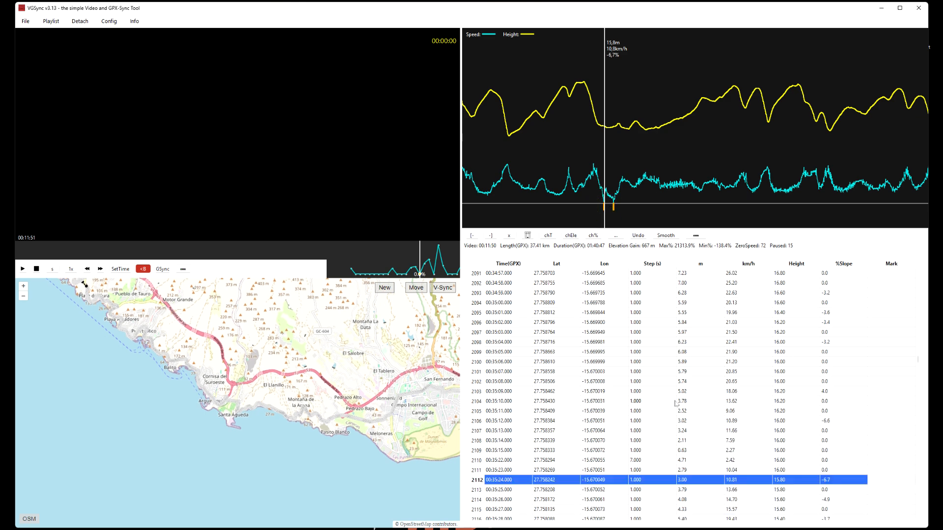
{"action": "scroll", "coordinate": [649, 199], "scroll_direction": "up", "scroll_amount": 2}
{"action": "scroll", "coordinate": [649, 199], "scroll_direction": "up", "scroll_amount": 4}
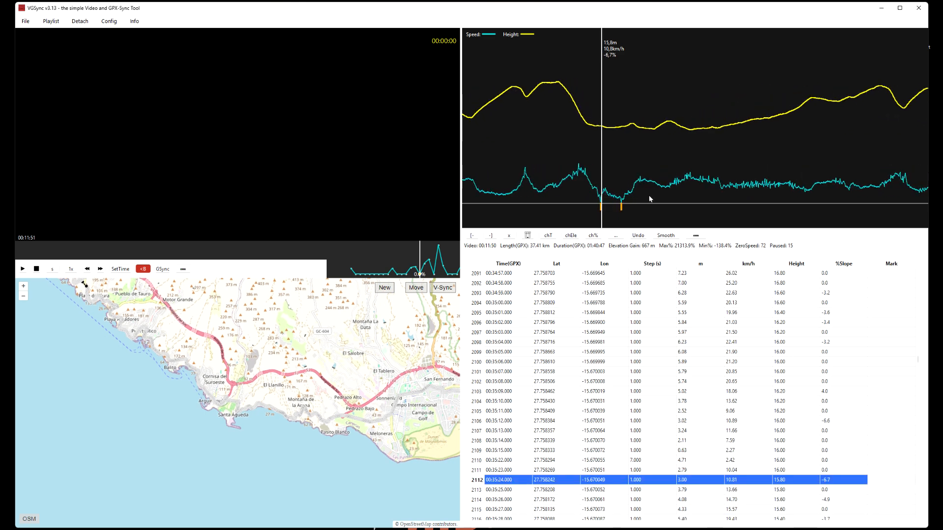
{"action": "left_click", "coordinate": [597, 212]}
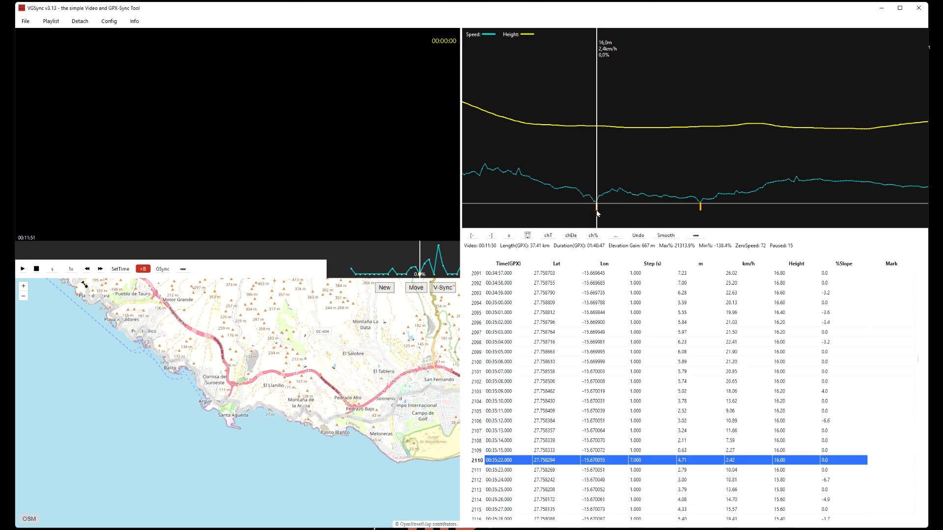
- Examine the time step at the neighbouring pause marker at 00:36:17 and its surroundings in the chart
{"action": "left_click", "coordinate": [701, 208]}
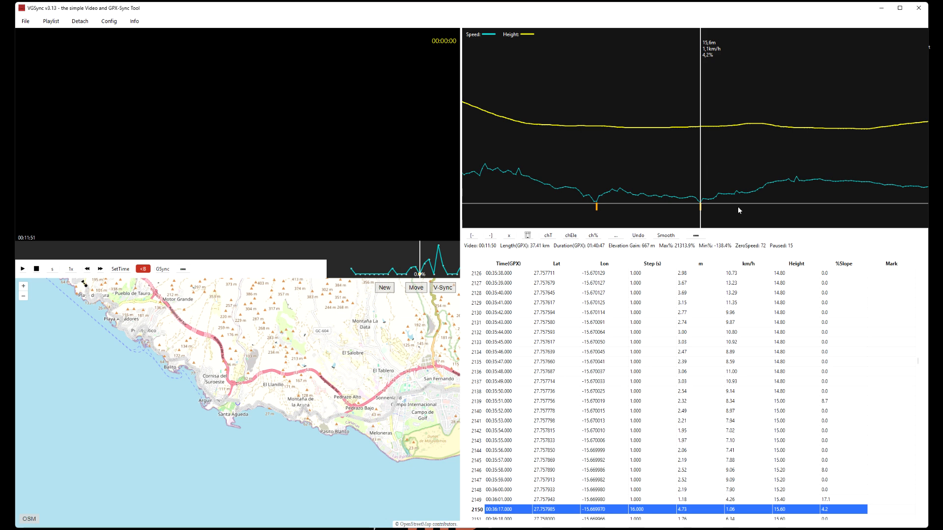
{"action": "scroll", "coordinate": [752, 135], "scroll_direction": "down", "scroll_amount": 5}
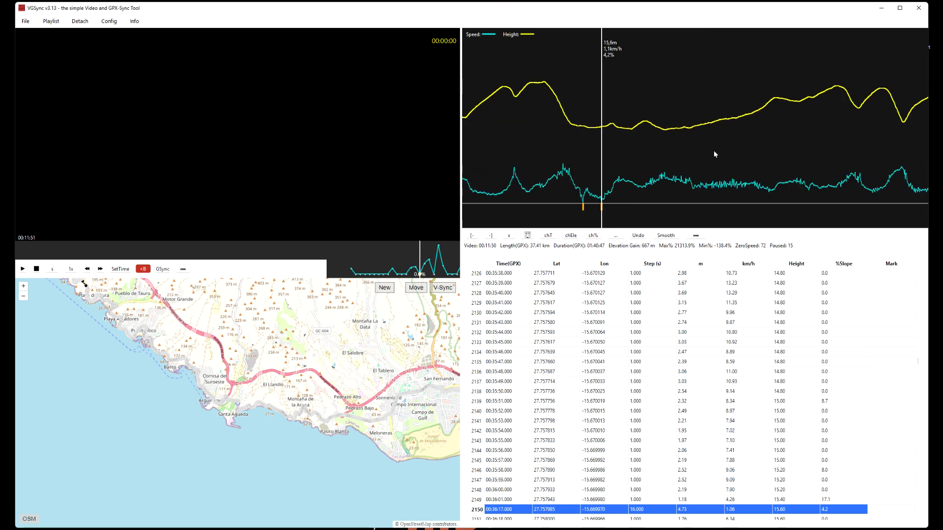
{"action": "scroll", "coordinate": [715, 154], "scroll_direction": "down", "scroll_amount": 2}
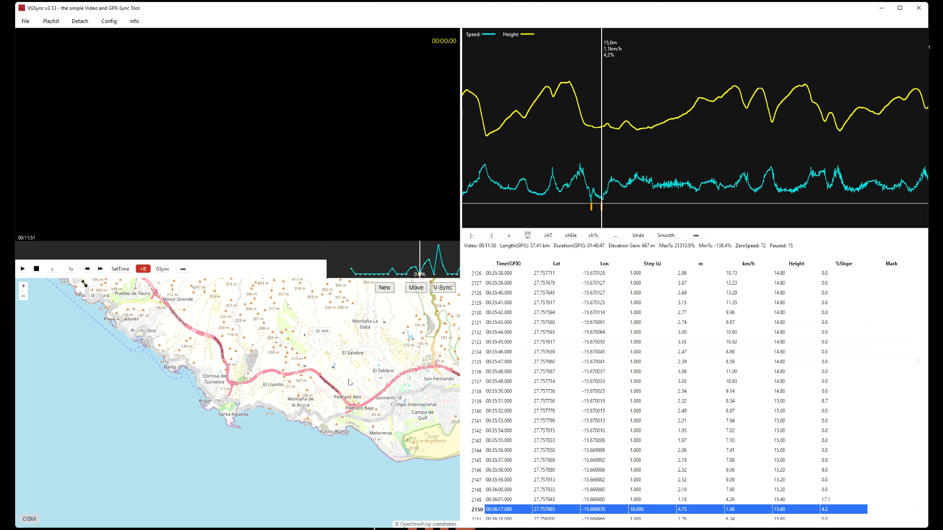
{"action": "scroll", "coordinate": [657, 147], "scroll_direction": "down", "scroll_amount": 3}
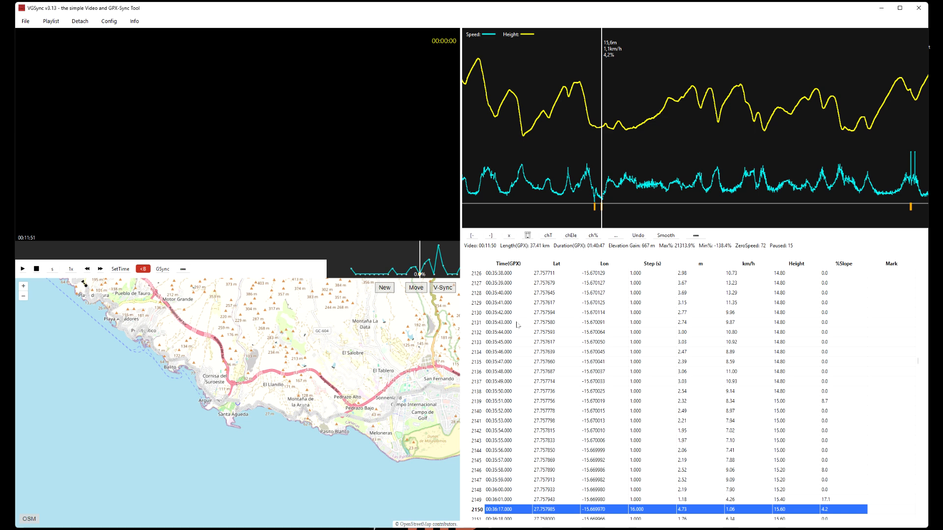
- Select the track point at 00:33:30, row 2004, in the GPX table
{"action": "scroll", "coordinate": [516, 324], "scroll_direction": "up", "scroll_amount": 17}
{"action": "scroll", "coordinate": [516, 325], "scroll_direction": "up", "scroll_amount": 20}
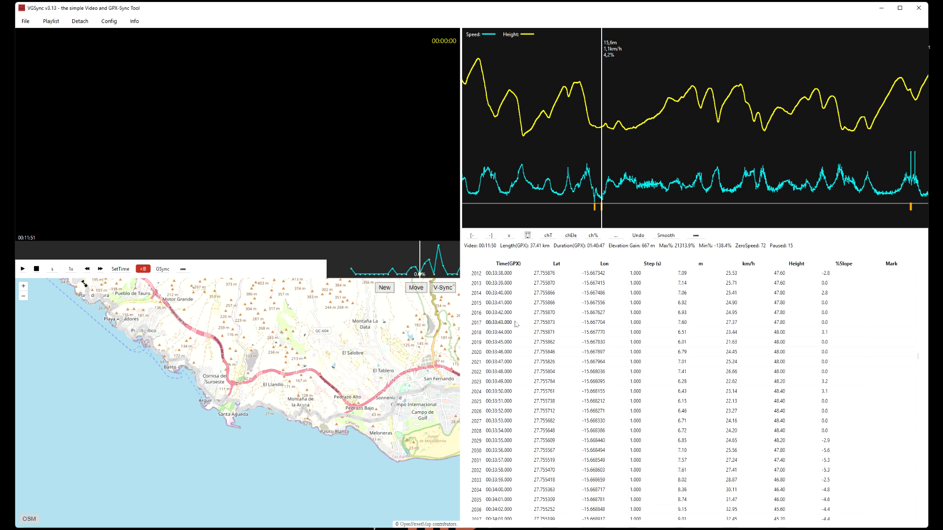
{"action": "left_click", "coordinate": [489, 285]}
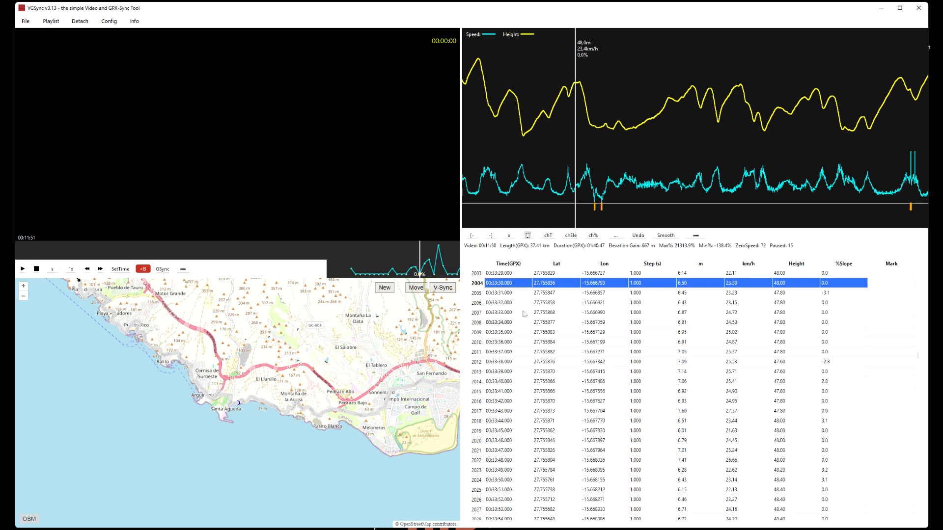
{"action": "scroll", "coordinate": [520, 310], "scroll_direction": "up", "scroll_amount": 1}
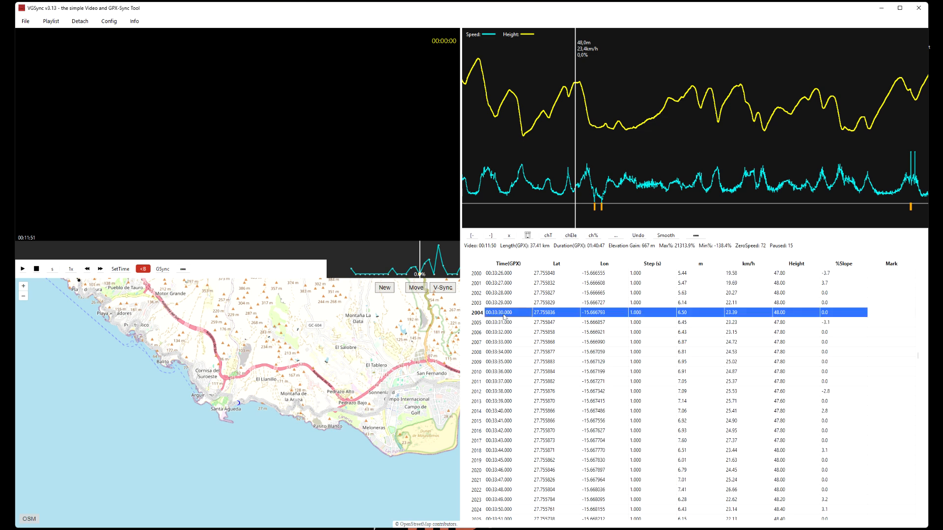
- Delete the selected track point at 00:33:30 and undo the deletion
{"action": "left_click", "coordinate": [474, 236]}
{"action": "left_click", "coordinate": [533, 239]}
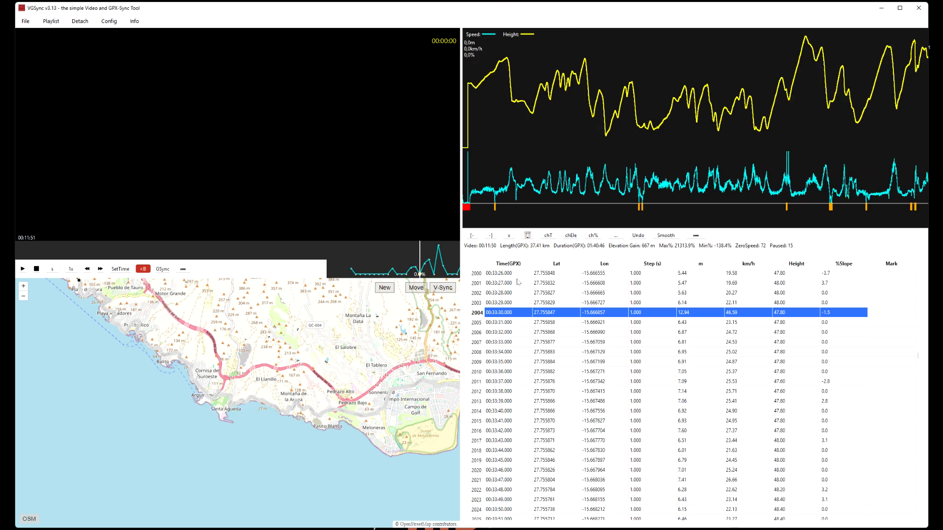
{"action": "left_click", "coordinate": [643, 238]}
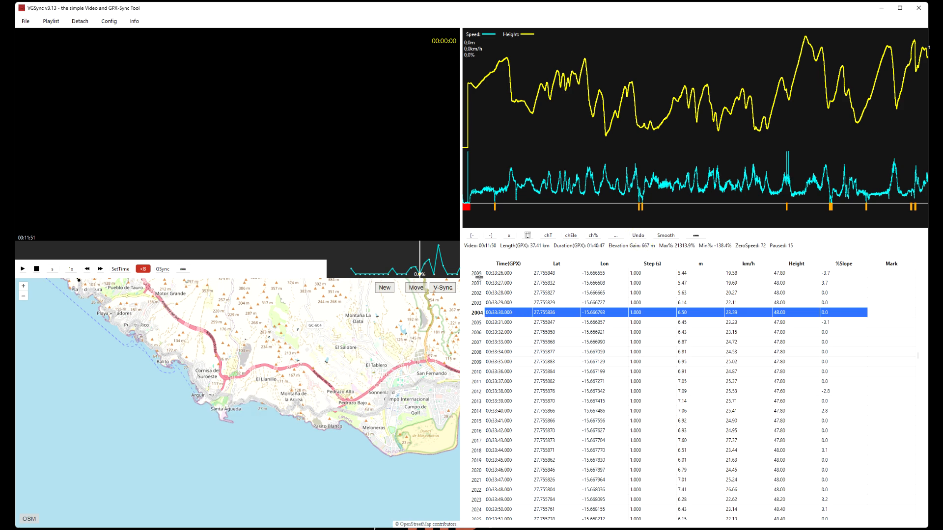
- Mark the track points from 00:33:30 to 00:33:37, rows 2004 to 2011, delete the range and undo the deletion
{"action": "left_click", "coordinate": [474, 238]}
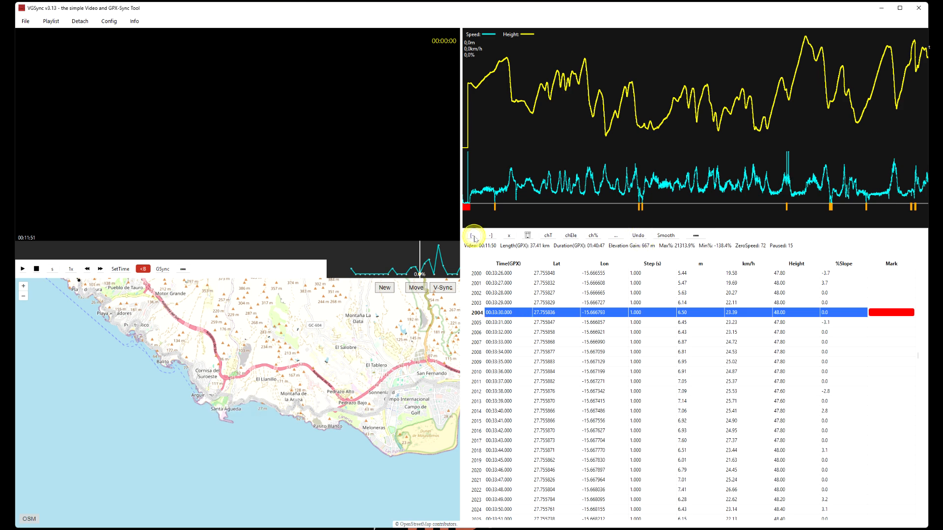
{"action": "left_click", "coordinate": [483, 382]}
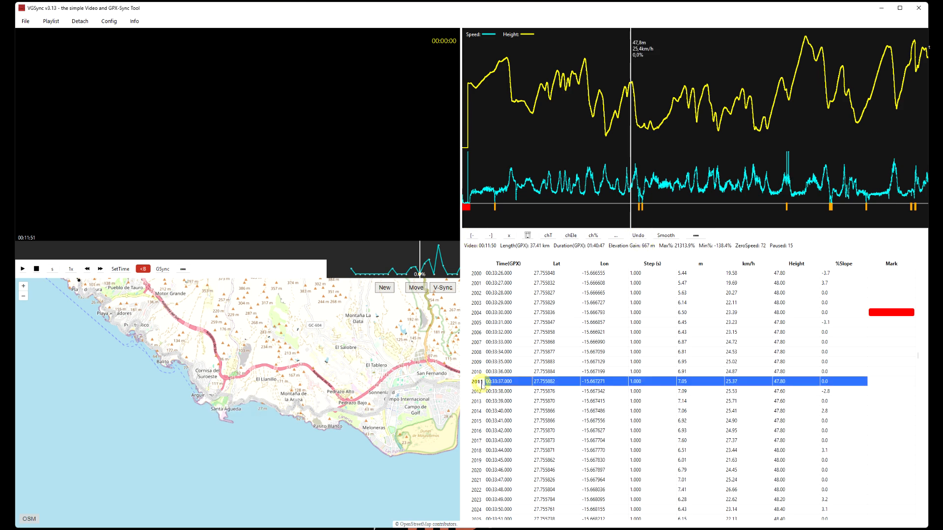
{"action": "left_click", "coordinate": [489, 236]}
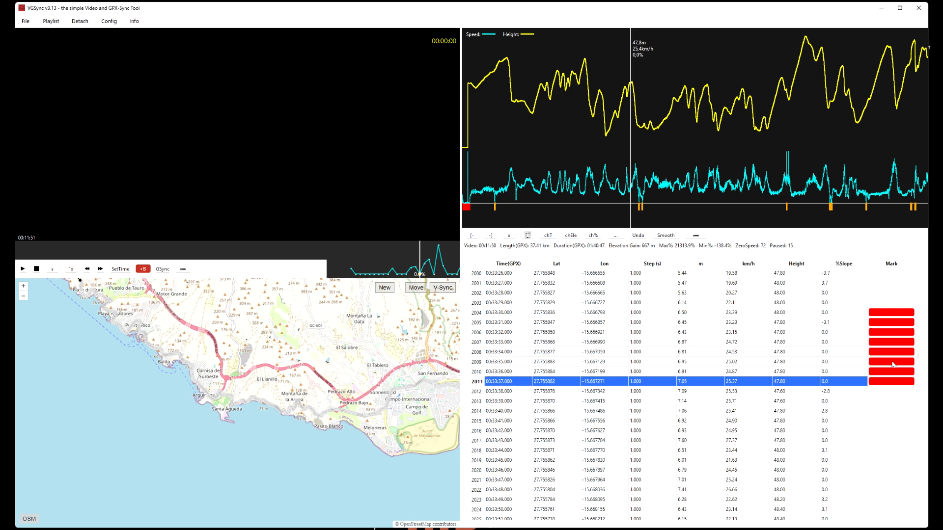
{"action": "left_click", "coordinate": [527, 236]}
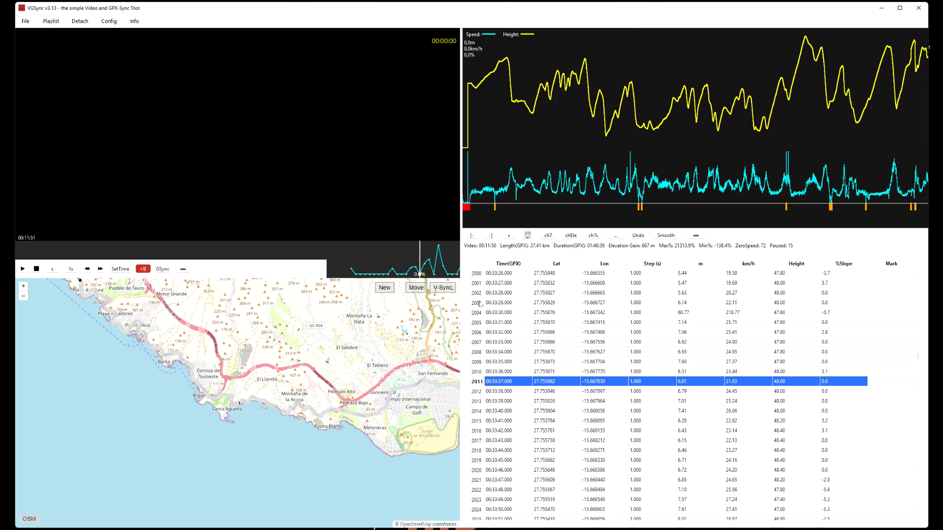
{"action": "left_click", "coordinate": [638, 235]}
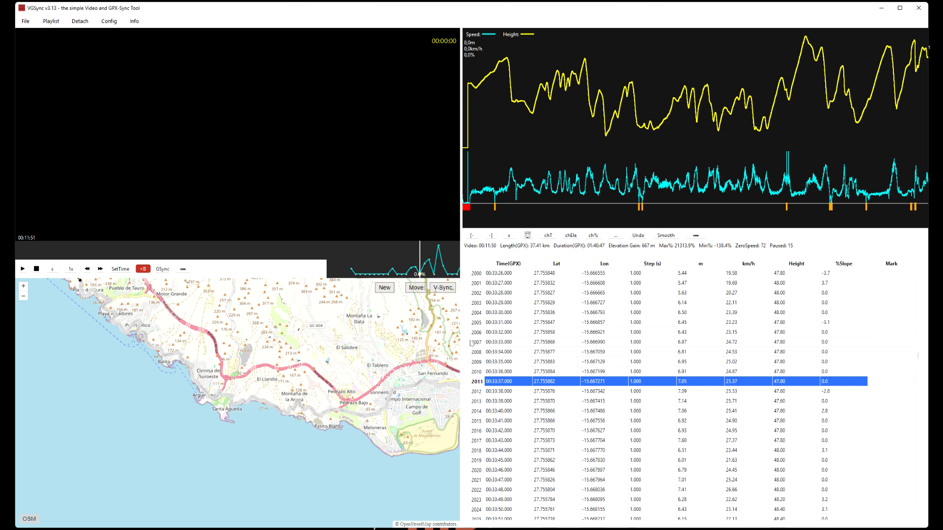
- Mark the track points from 00:33:29 to 00:33:35, rows 2003 to 2009, as a range and clear the marking
{"action": "left_click", "coordinate": [482, 303]}
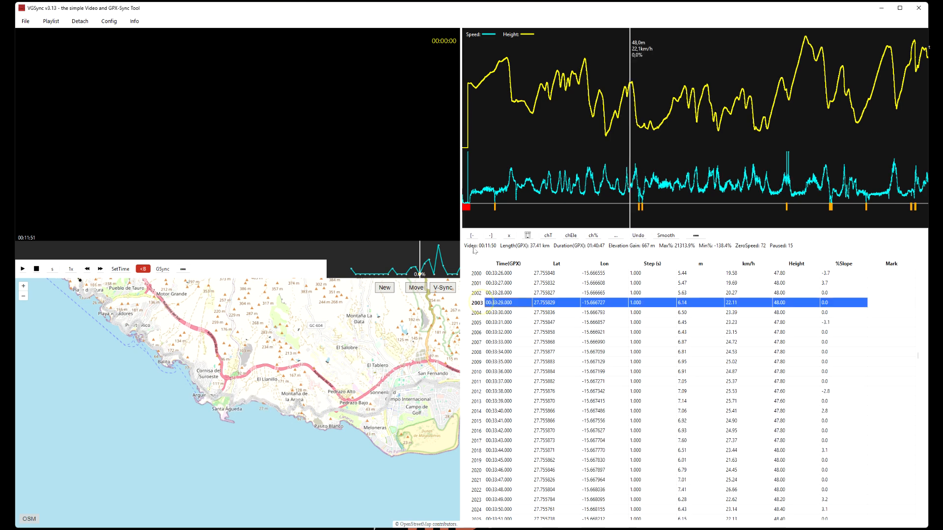
{"action": "left_click", "coordinate": [479, 362]}
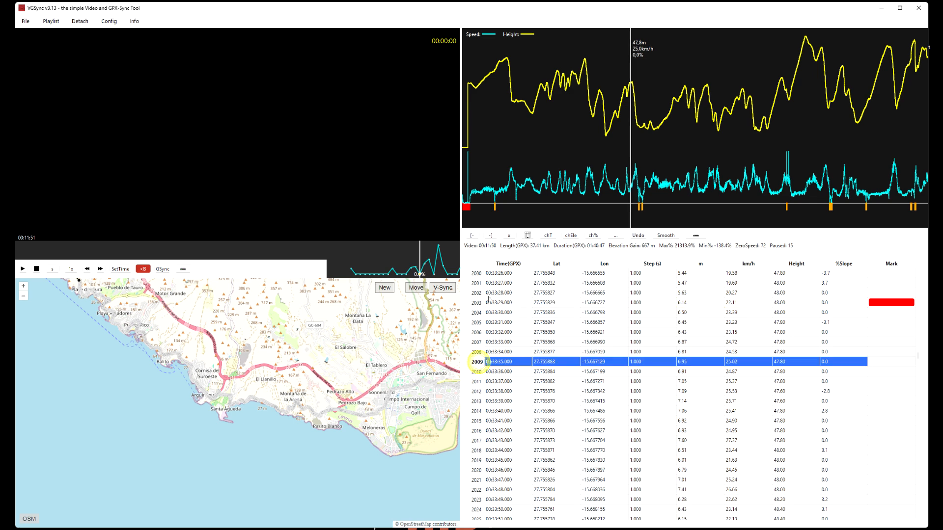
{"action": "left_click", "coordinate": [491, 235]}
{"action": "left_click", "coordinate": [508, 237]}
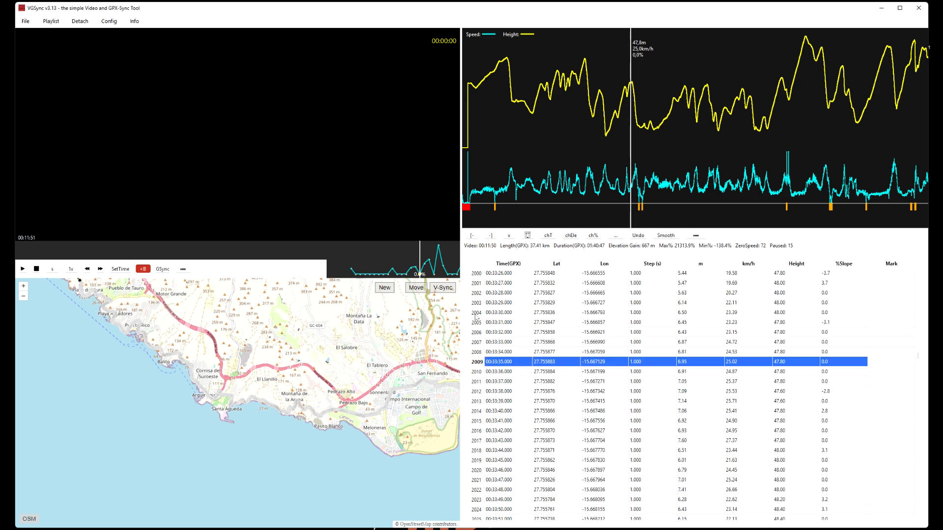
- Set the time step of the single track point in row 2004 to 10 seconds and undo the change
{"action": "left_click", "coordinate": [476, 314]}
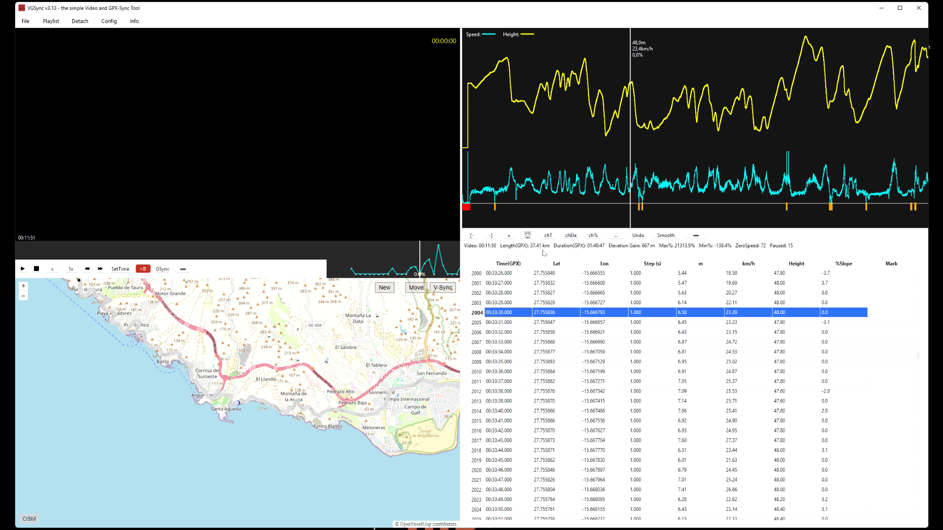
{"action": "left_click", "coordinate": [548, 236]}
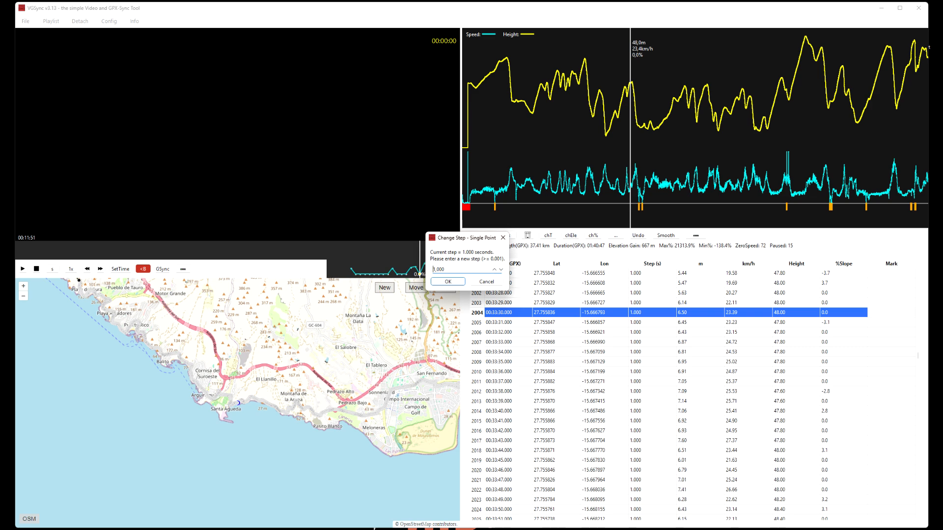
{"action": "left_click", "coordinate": [448, 282]}
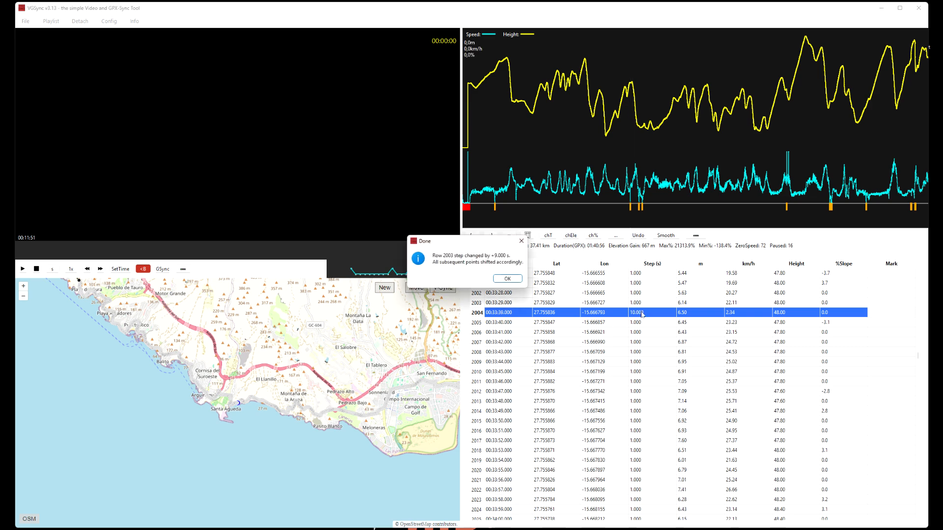
{"action": "left_click", "coordinate": [506, 279]}
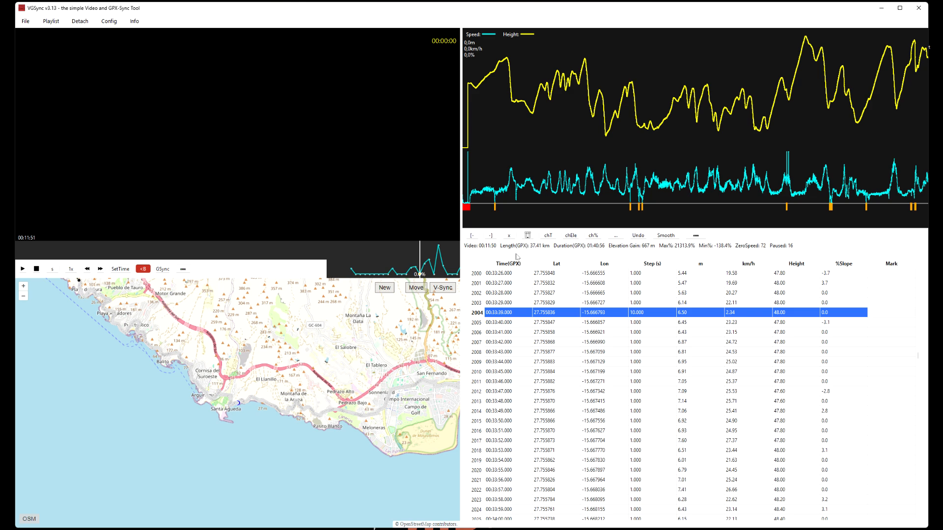
{"action": "left_click", "coordinate": [640, 237]}
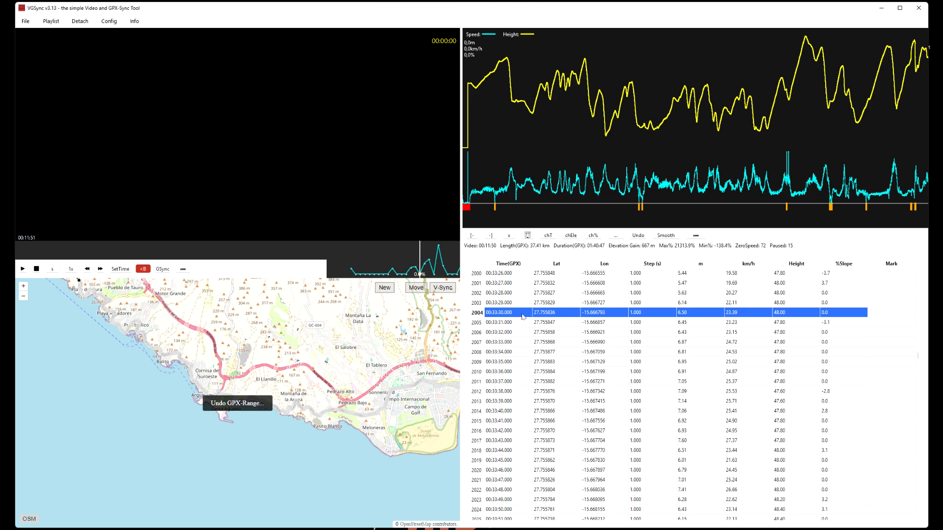
- Mark rows 2004 to 2008, set the time step of each segment in the range to 2 seconds, and undo the change
{"action": "left_click", "coordinate": [478, 353]}
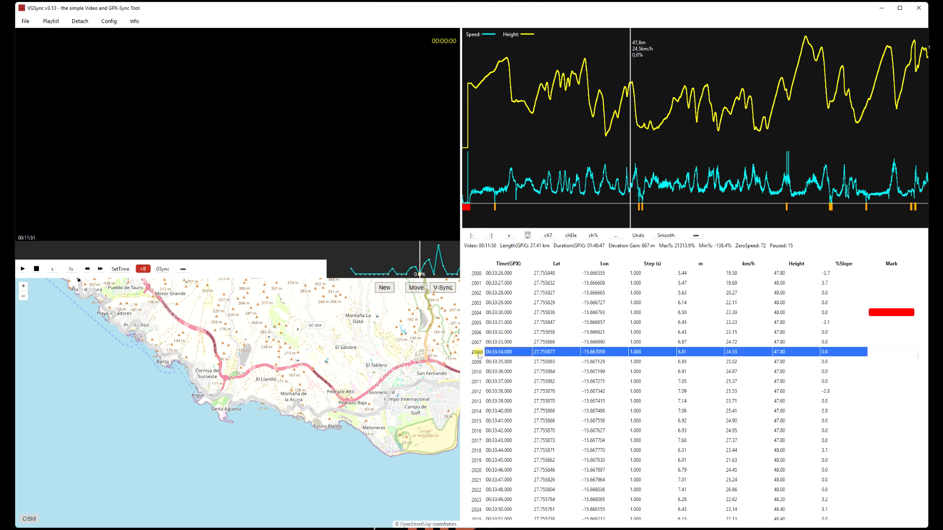
{"action": "left_click", "coordinate": [491, 237]}
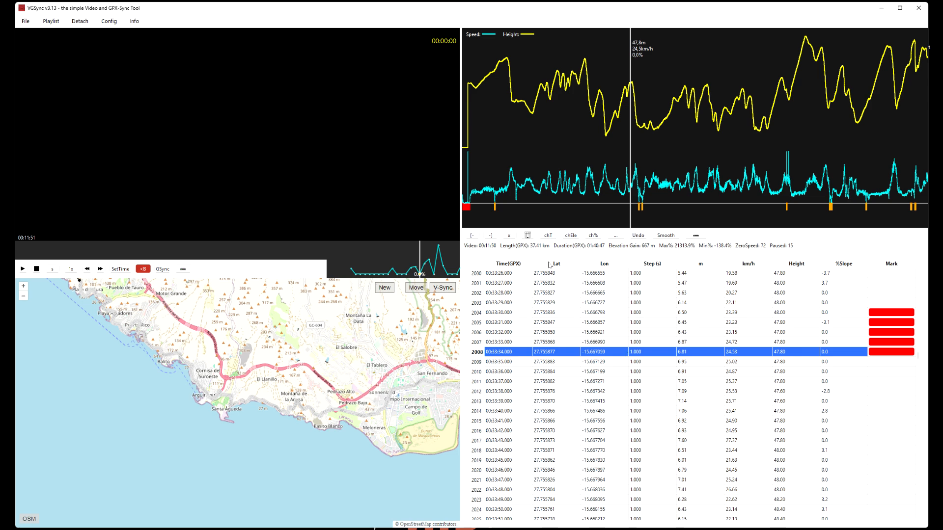
{"action": "left_click", "coordinate": [548, 236]}
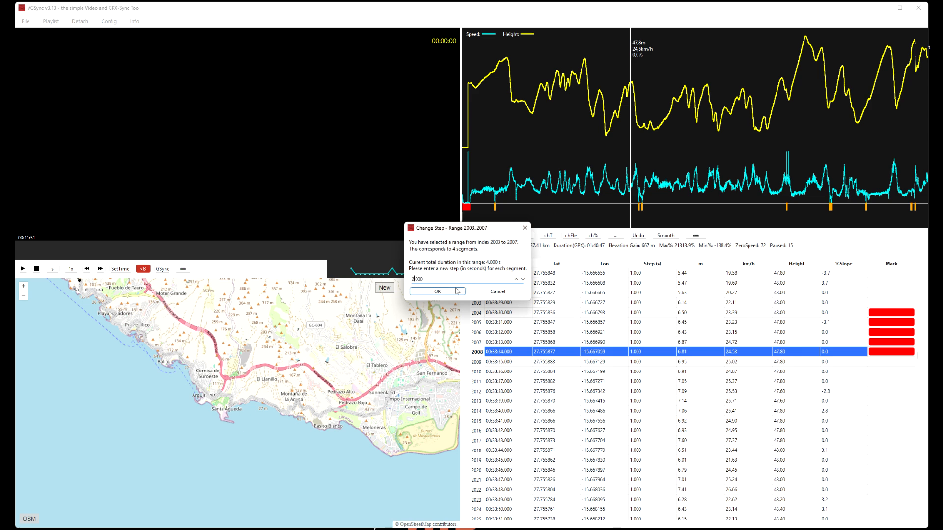
{"action": "type", "text": "2"}
{"action": "left_click", "coordinate": [457, 291]}
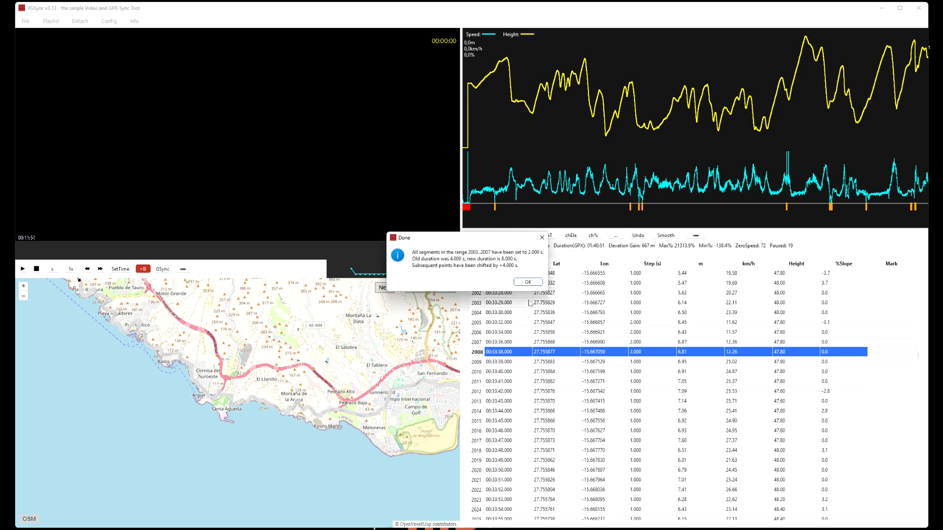
{"action": "left_click", "coordinate": [527, 283]}
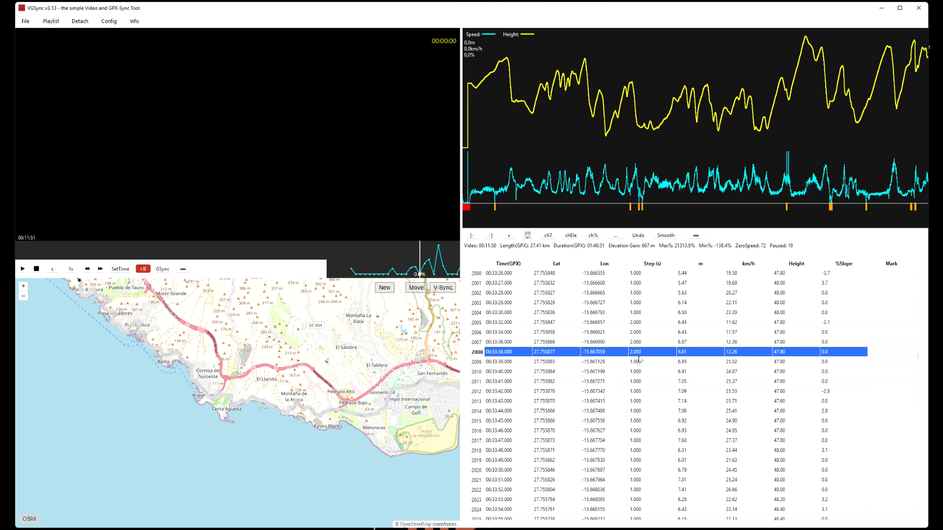
{"action": "left_click", "coordinate": [641, 237]}
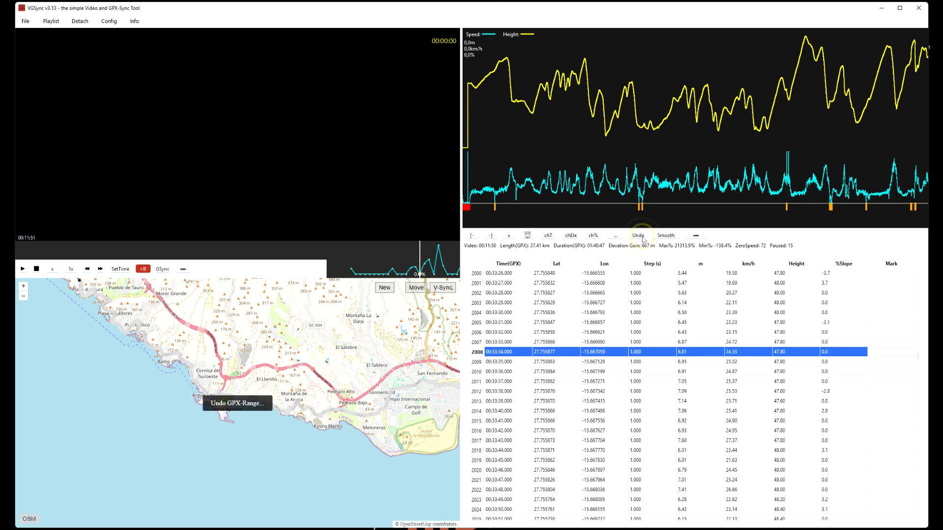
- Set the elevation of the track point at 00:33:33, row 2007, to 147.80 m and undo the change
{"action": "left_click", "coordinate": [482, 342]}
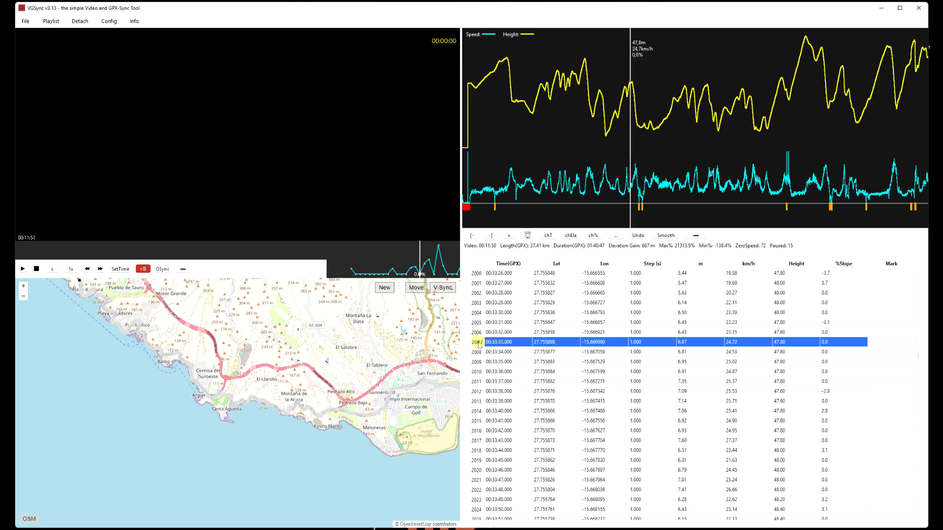
{"action": "left_click", "coordinate": [569, 236]}
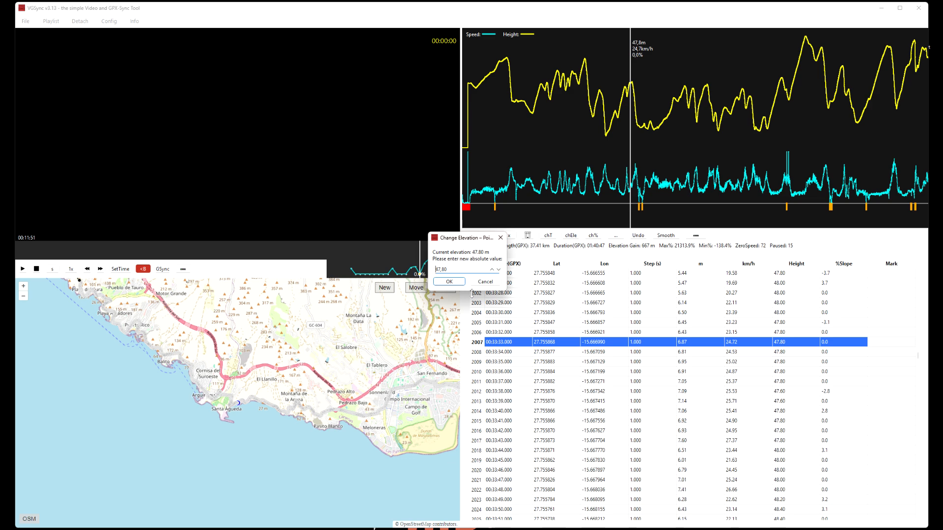
{"action": "type", "text": "1"}
{"action": "left_click", "coordinate": [455, 283]}
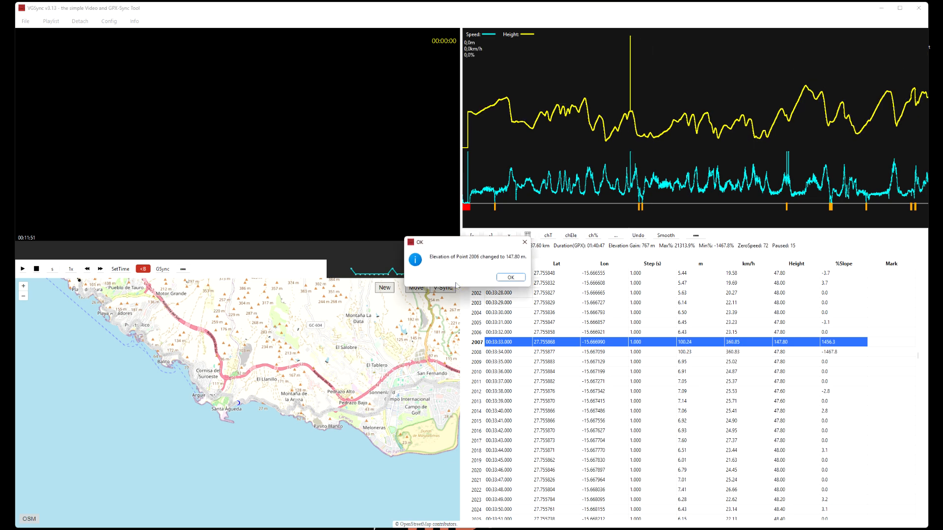
{"action": "left_click", "coordinate": [512, 278]}
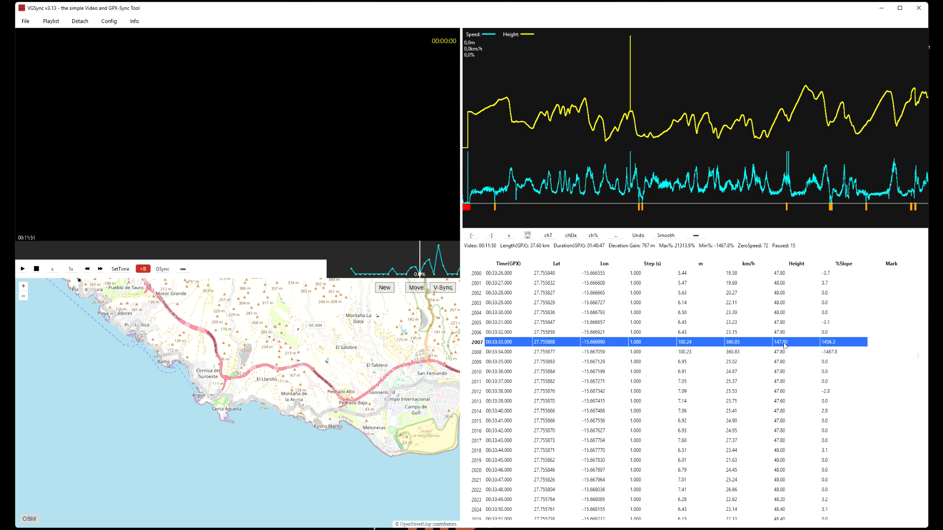
{"action": "left_click", "coordinate": [639, 236]}
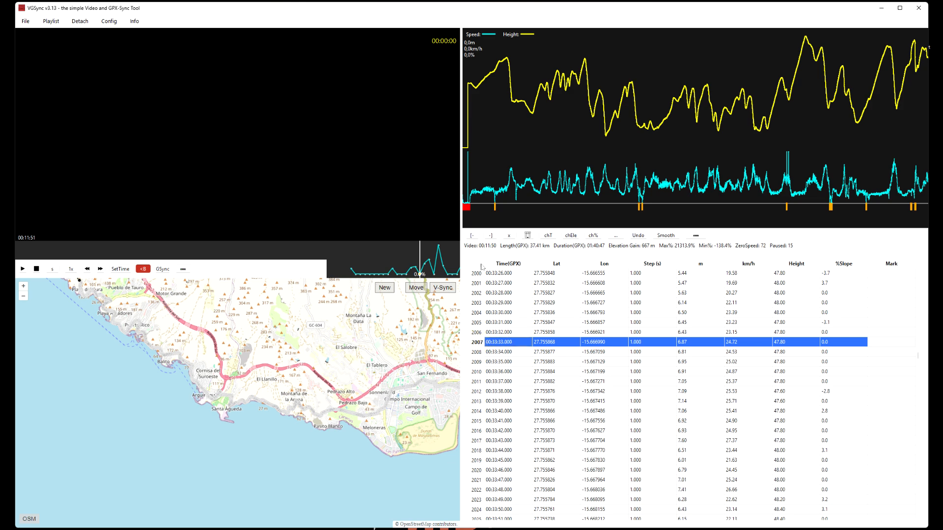
- Mark rows 2007 to 2016, open the elevation offset for the range, cancel it and clear the marking
{"action": "left_click", "coordinate": [473, 236]}
{"action": "left_click", "coordinate": [480, 432]}
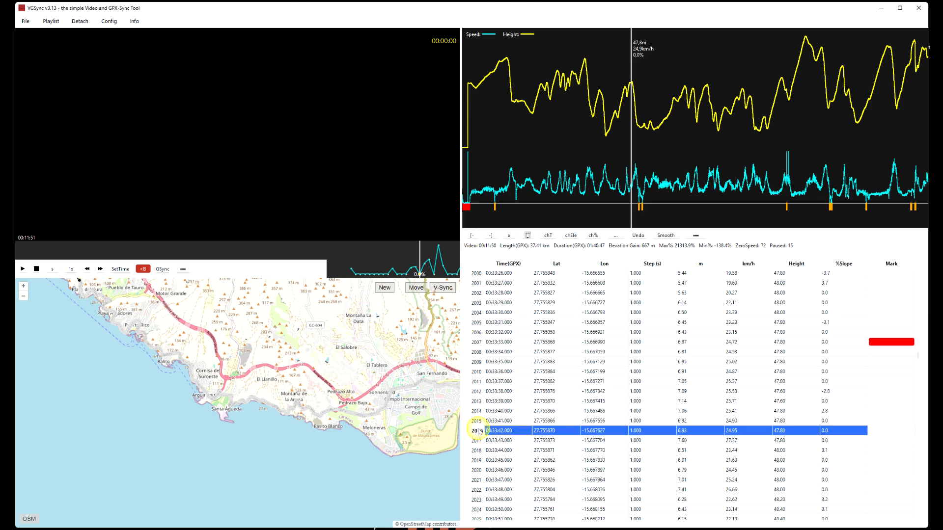
{"action": "left_click", "coordinate": [492, 236]}
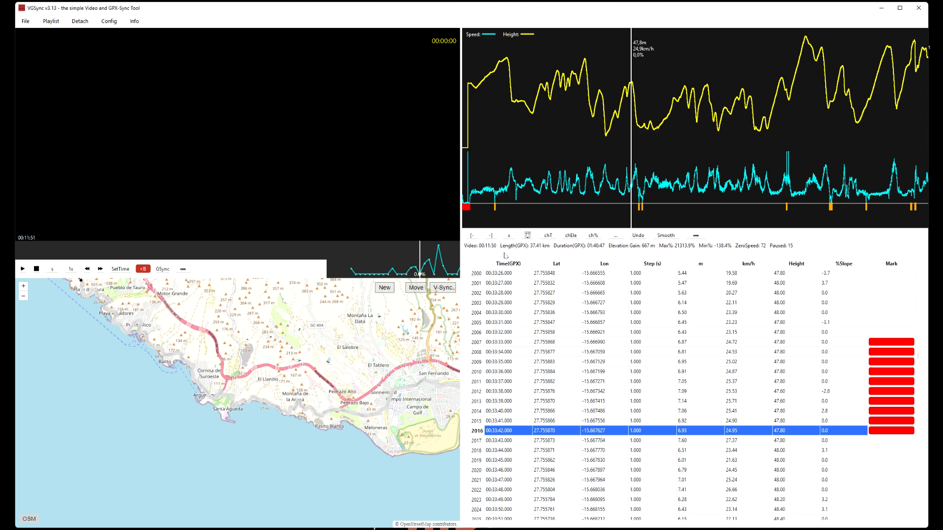
{"action": "left_click", "coordinate": [572, 236]}
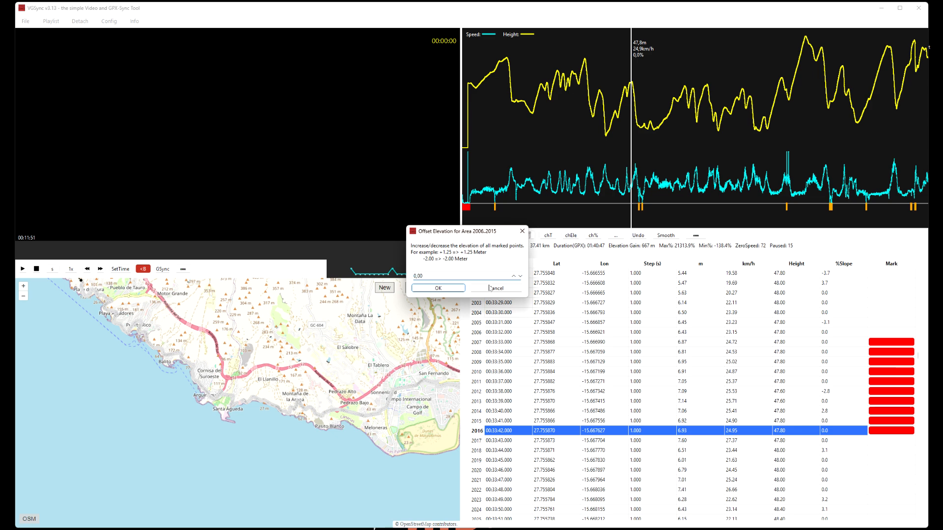
{"action": "left_click", "coordinate": [447, 288]}
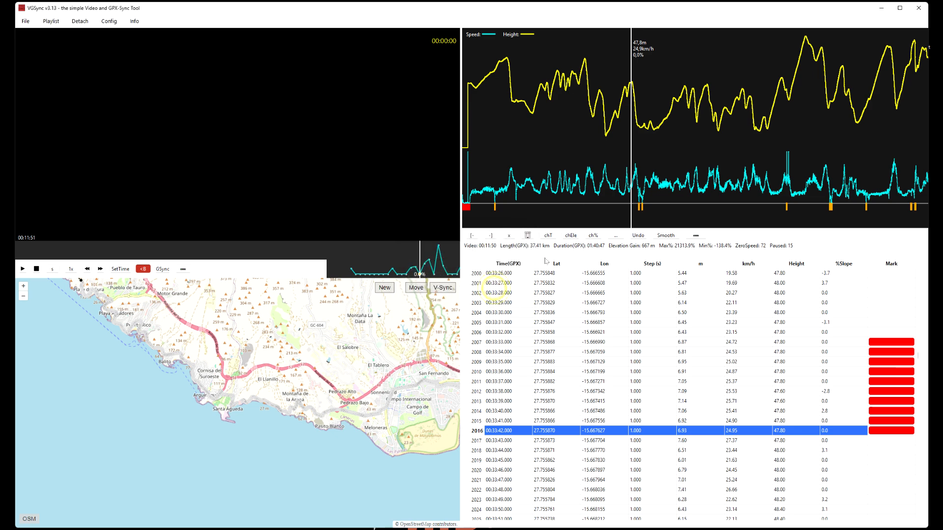
{"action": "left_click", "coordinate": [511, 238]}
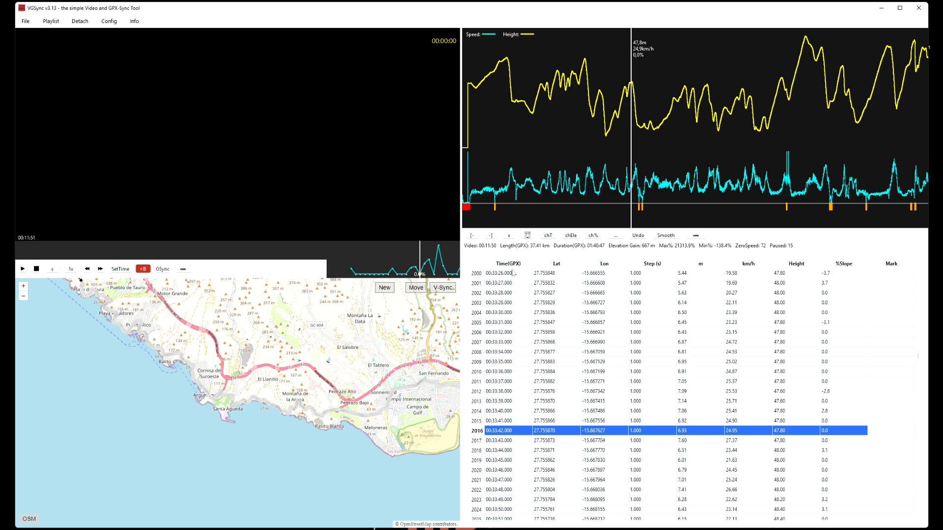
- Mark all track points from 00:33:42, row 2016, to the last row 5550 and raise their elevation by 100 m
{"action": "left_click", "coordinate": [472, 235]}
{"action": "scroll", "coordinate": [867, 320], "scroll_direction": "down", "scroll_amount": 1}
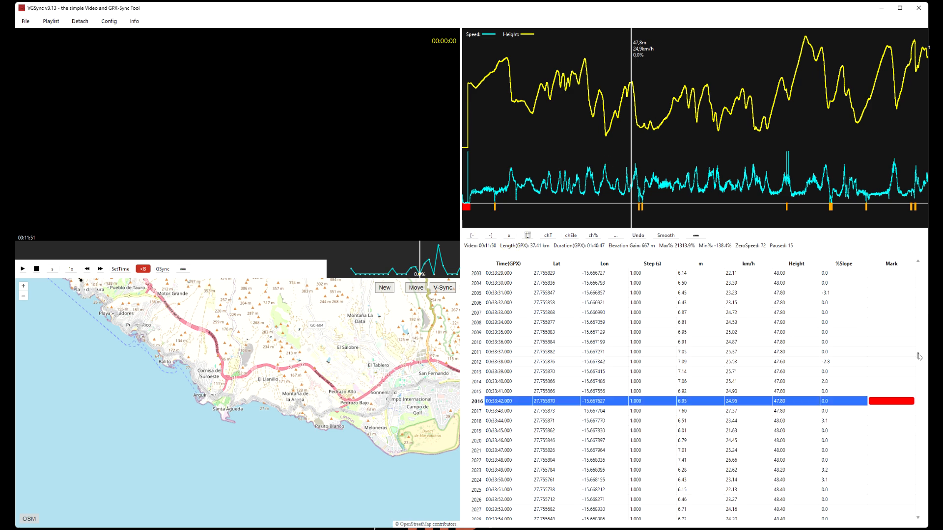
{"action": "left_click_drag", "start_coordinate": [918, 355], "coordinate": [909, 522]}
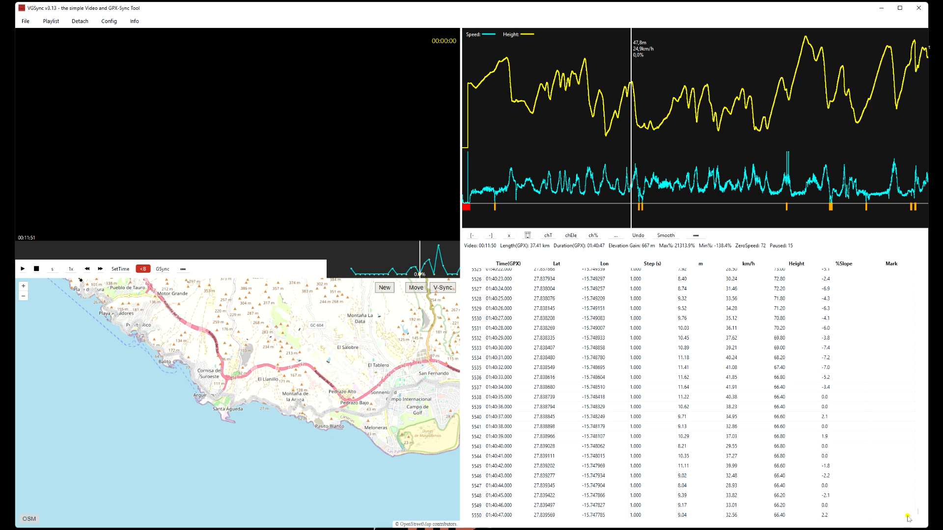
{"action": "left_click", "coordinate": [906, 516]}
{"action": "left_click", "coordinate": [492, 236]}
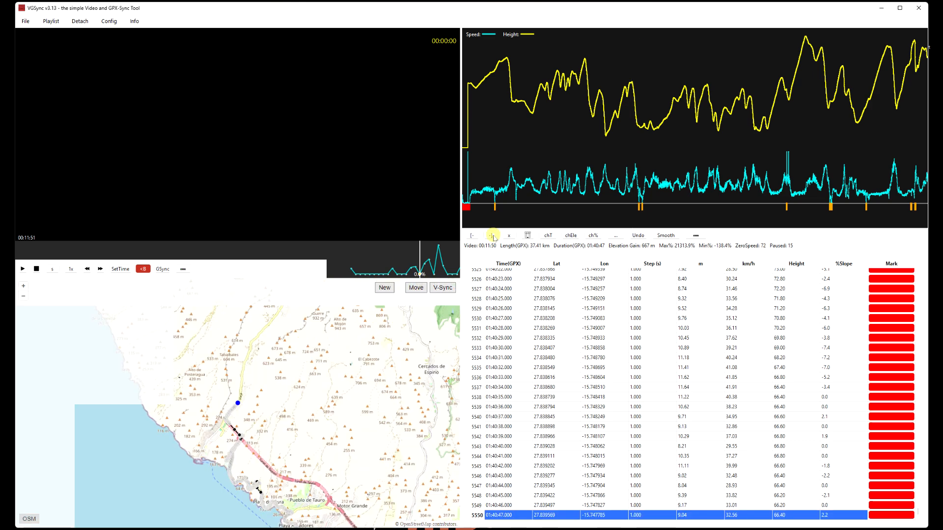
{"action": "left_click", "coordinate": [570, 236]}
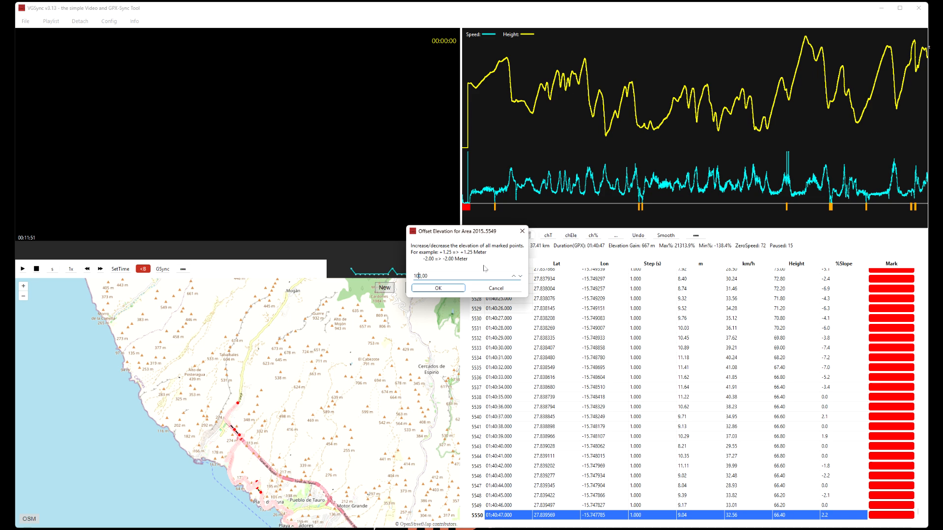
{"action": "left_click", "coordinate": [444, 288]}
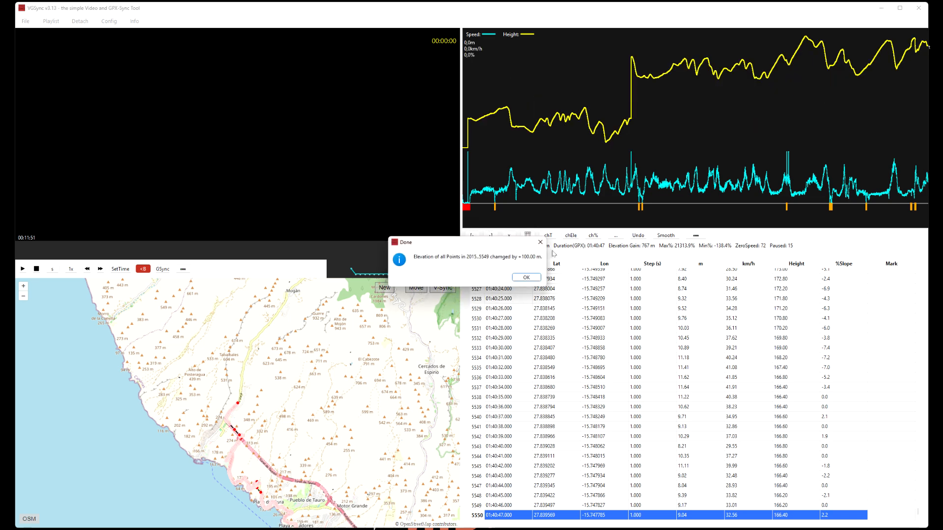
{"action": "left_click", "coordinate": [526, 278]}
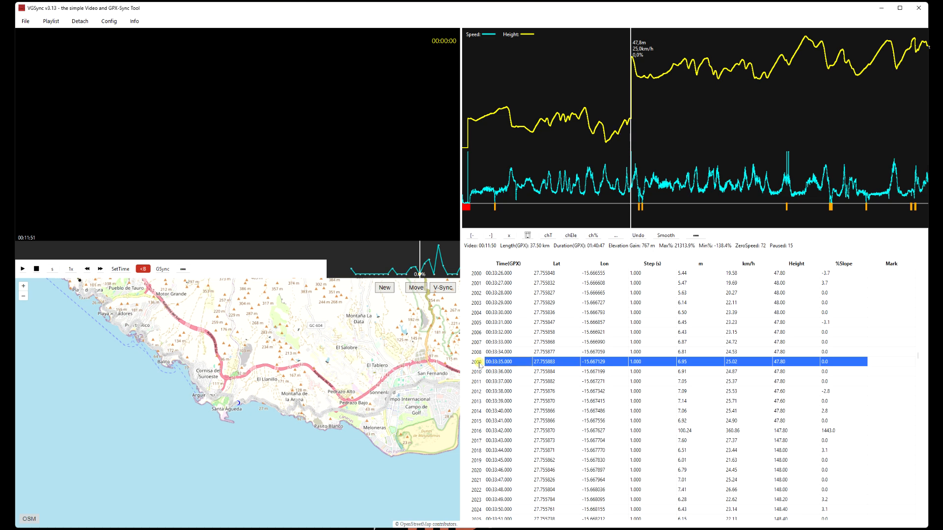
- Examine the elevation jump between rows 2015 and 2016 in the track table and in the enlarged height profile
{"action": "left_click", "coordinate": [754, 352]}
{"action": "left_click", "coordinate": [765, 363]}
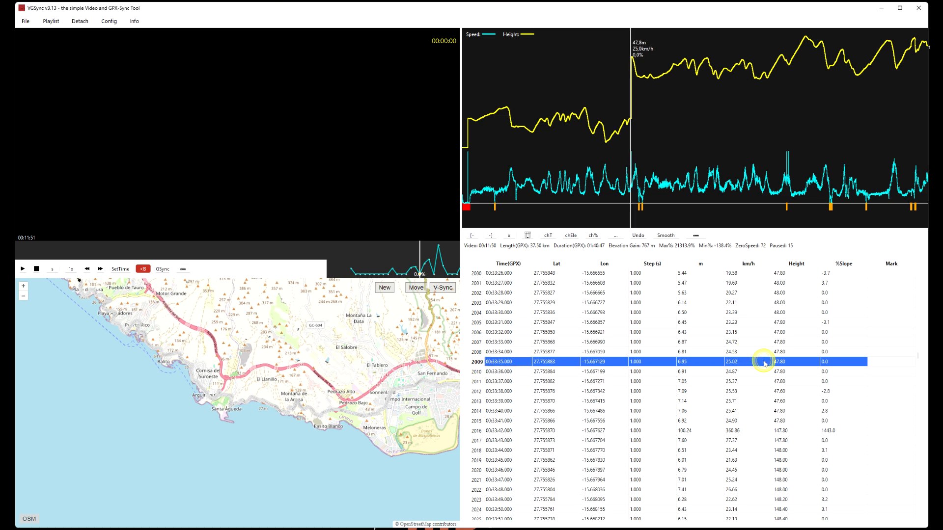
{"action": "left_click", "coordinate": [770, 422]}
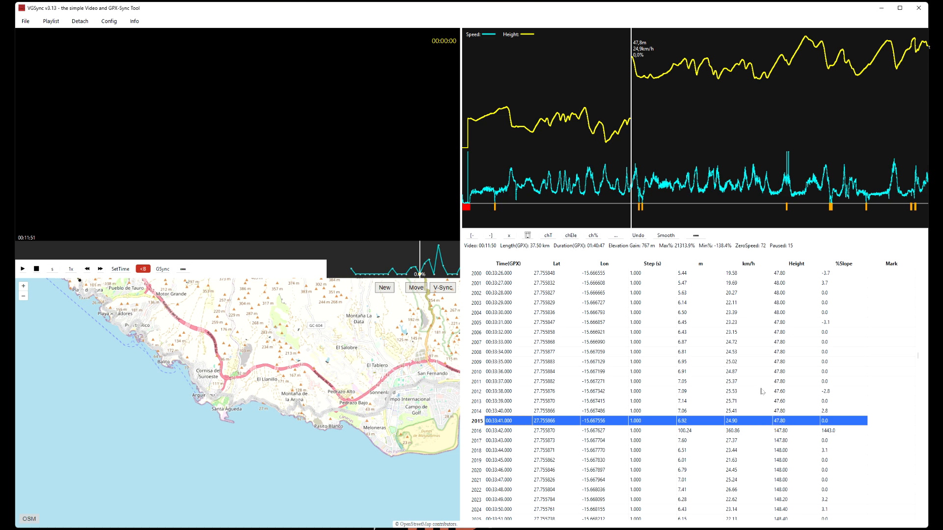
{"action": "scroll", "coordinate": [761, 389], "scroll_direction": "down", "scroll_amount": 2}
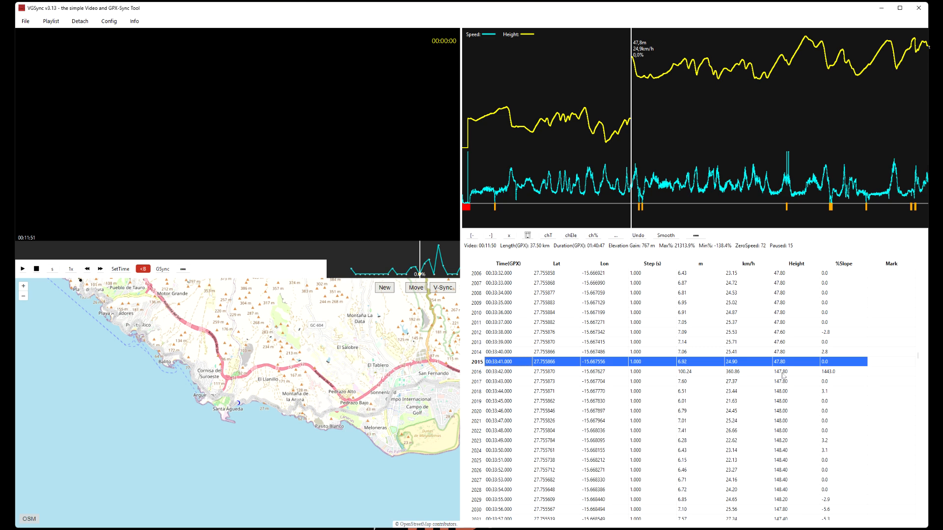
{"action": "left_click", "coordinate": [615, 145]}
{"action": "left_click", "coordinate": [631, 119]}
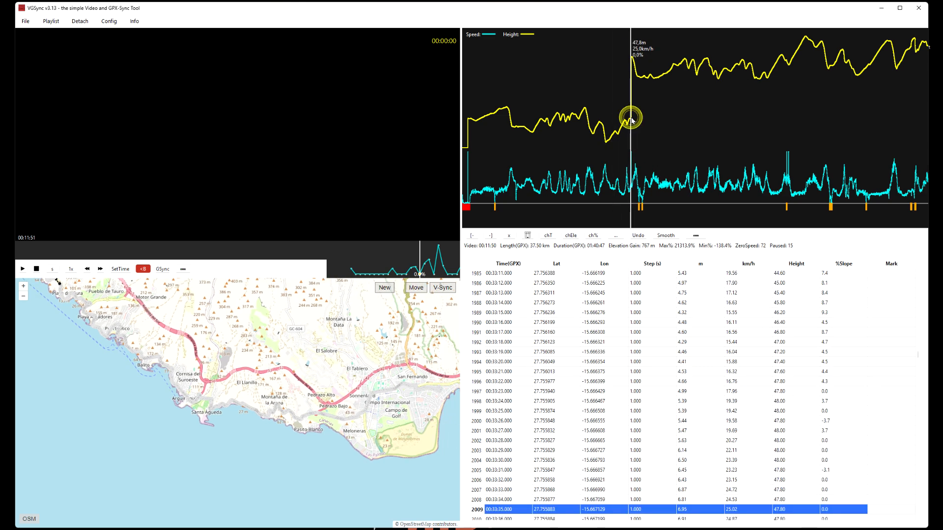
{"action": "scroll", "coordinate": [787, 373], "scroll_direction": "down", "scroll_amount": 3}
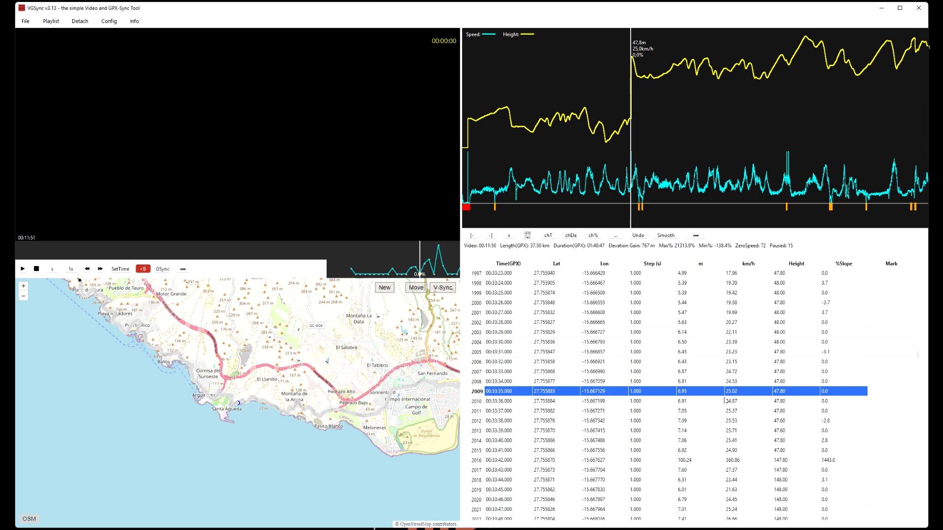
{"action": "left_click", "coordinate": [785, 451]}
{"action": "left_click", "coordinate": [785, 461]}
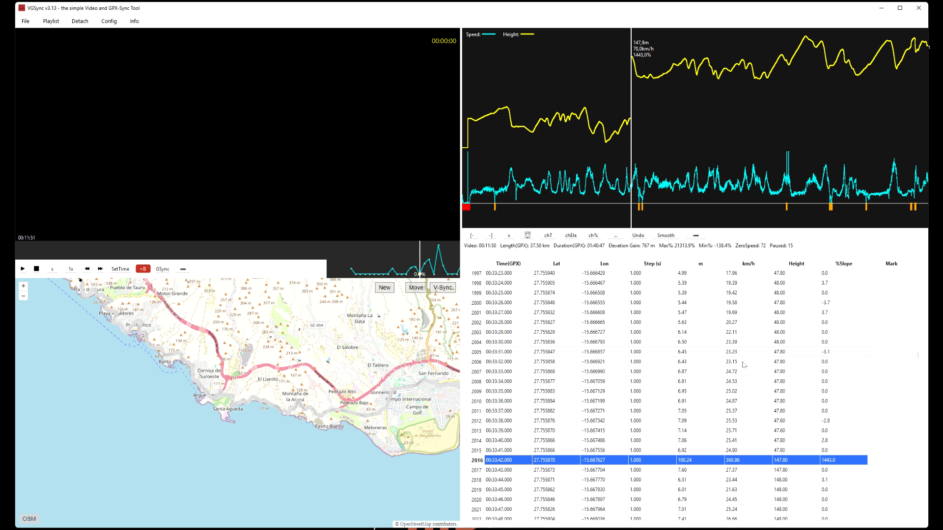
{"action": "scroll", "coordinate": [655, 112], "scroll_direction": "up", "scroll_amount": 1}
{"action": "scroll", "coordinate": [655, 114], "scroll_direction": "up", "scroll_amount": 5}
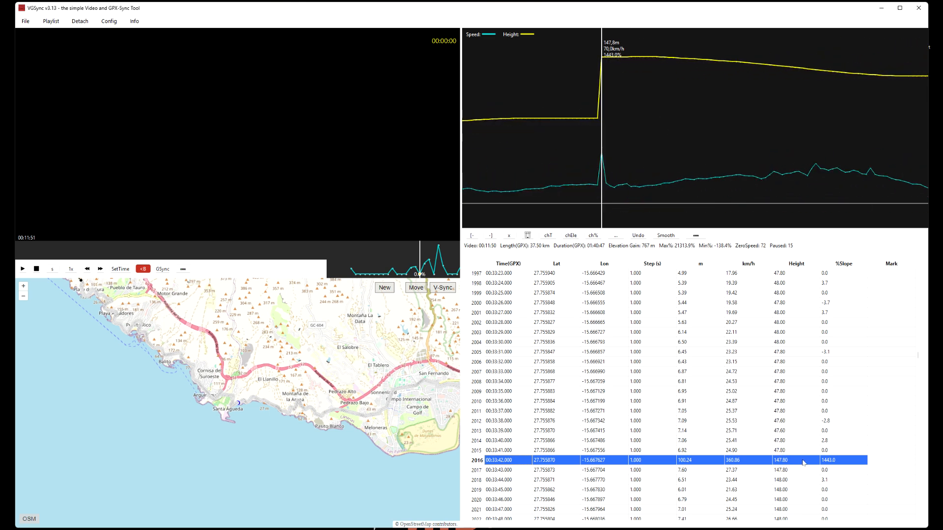
- Mark all track points from 00:33:42, row 2016, through the last row 5550
{"action": "left_click", "coordinate": [472, 236]}
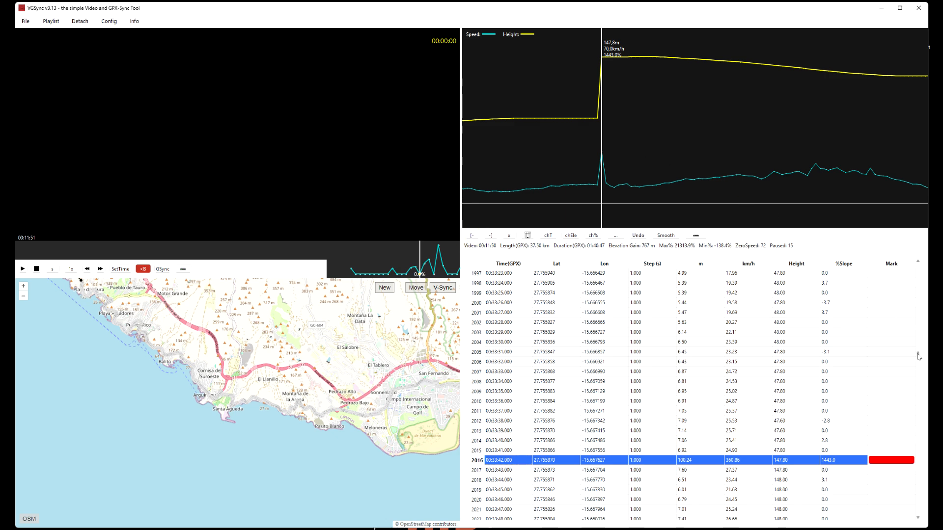
{"action": "left_click_drag", "start_coordinate": [918, 356], "coordinate": [918, 520]}
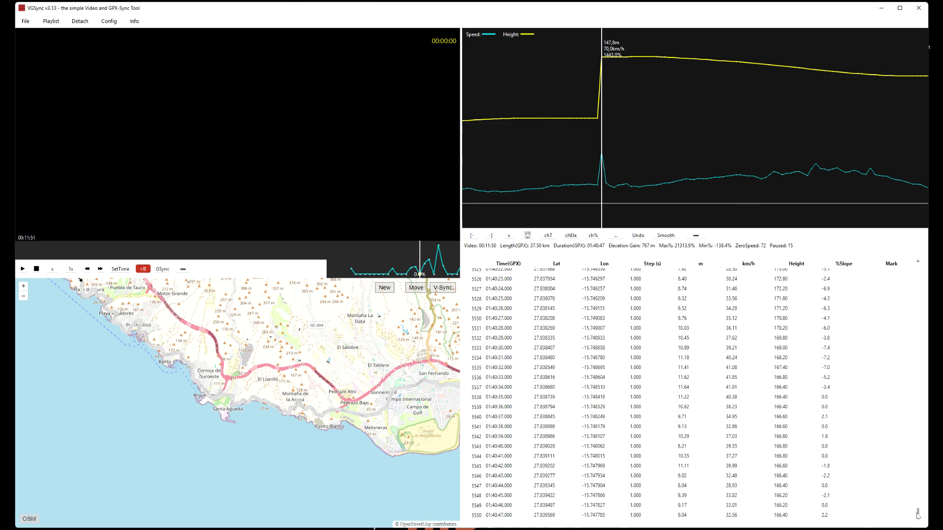
{"action": "left_click", "coordinate": [884, 517]}
{"action": "left_click", "coordinate": [490, 235]}
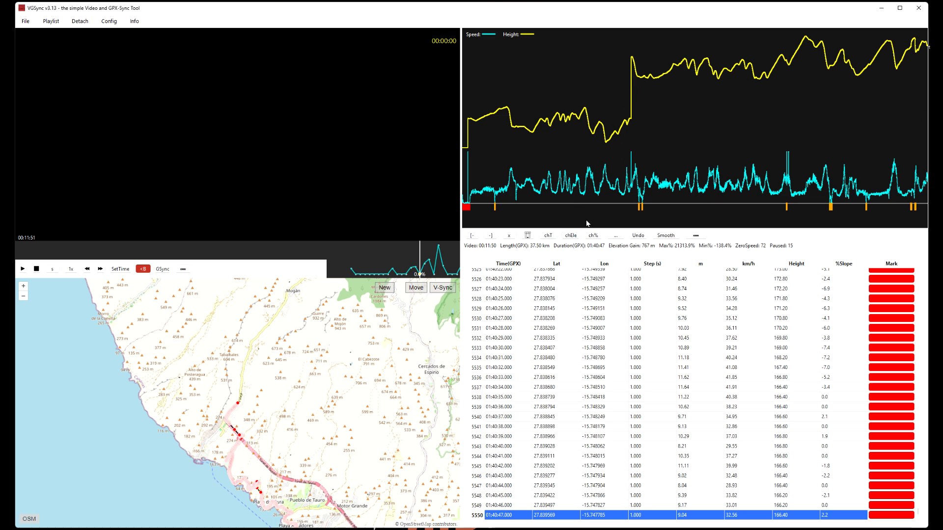
{"action": "left_click", "coordinate": [570, 236]}
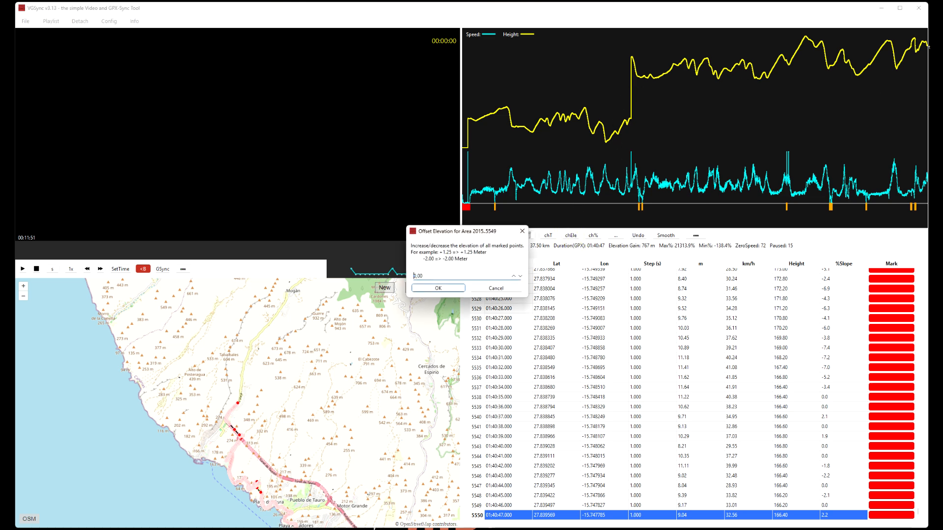
{"action": "type", "text": "-"}
{"action": "left_click", "coordinate": [500, 289]}
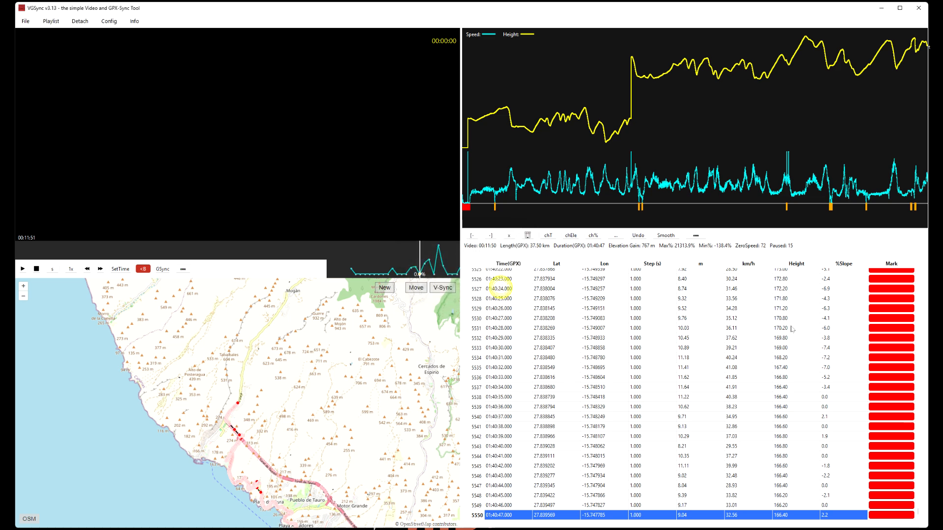
- Check where the marked range starts and lower the elevation of all its points by 100 m
{"action": "scroll", "coordinate": [792, 329], "scroll_direction": "up", "scroll_amount": 20}
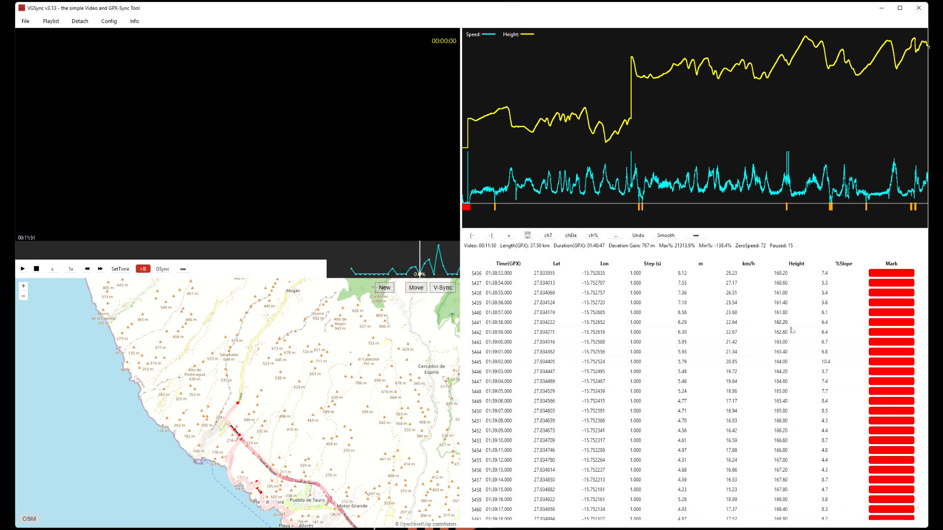
{"action": "left_click", "coordinate": [630, 115]}
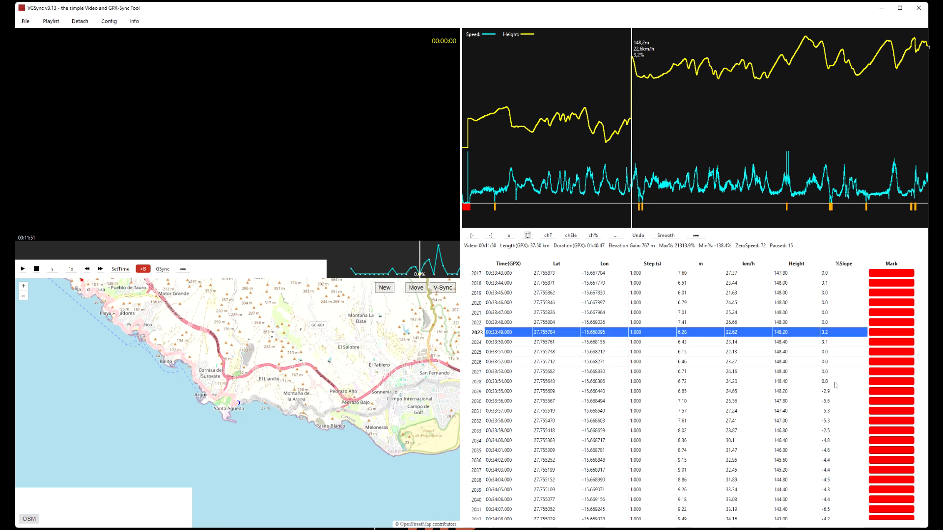
{"action": "scroll", "coordinate": [835, 384], "scroll_direction": "up", "scroll_amount": 4}
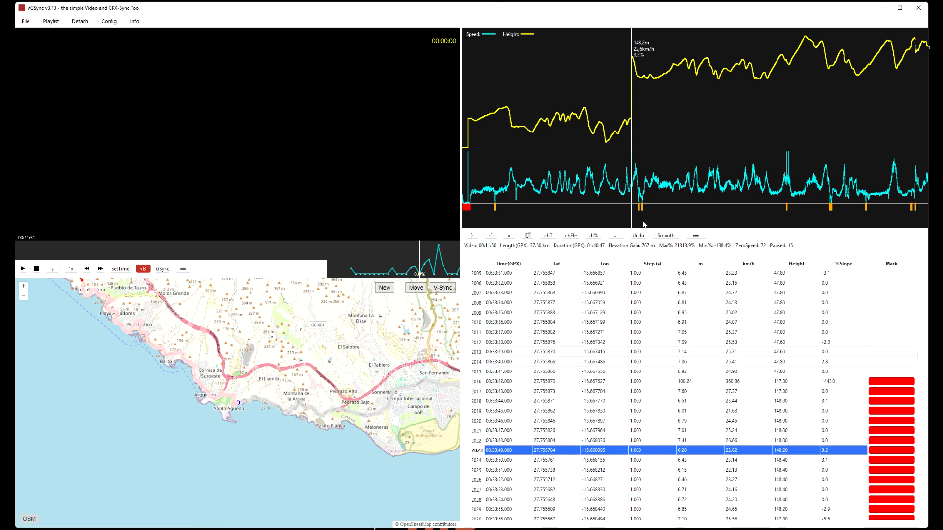
{"action": "left_click", "coordinate": [571, 235]}
{"action": "type", "text": "-100,00"}
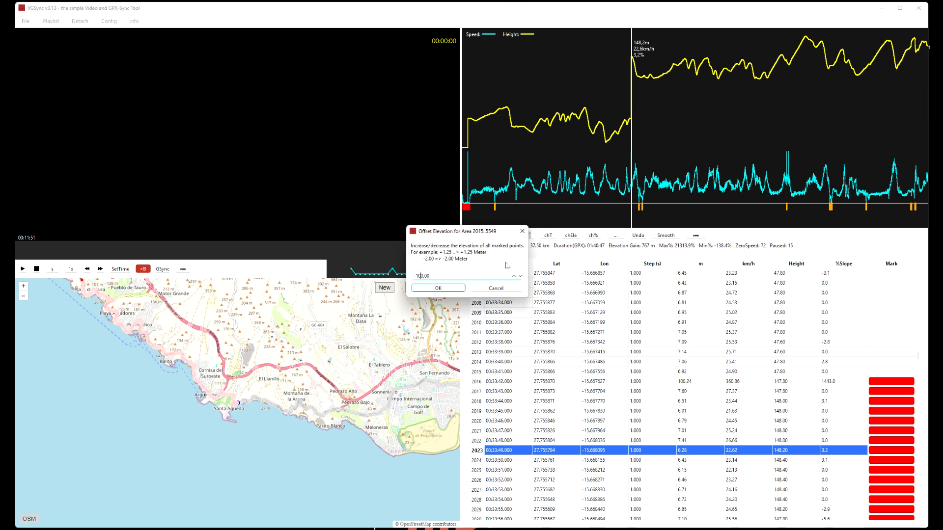
{"action": "left_click", "coordinate": [446, 289]}
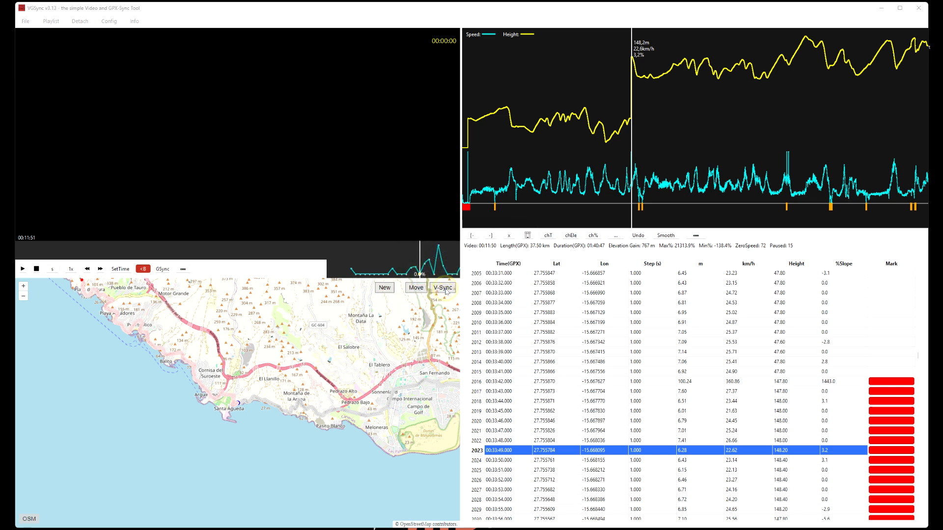
{"action": "left_click", "coordinate": [525, 278]}
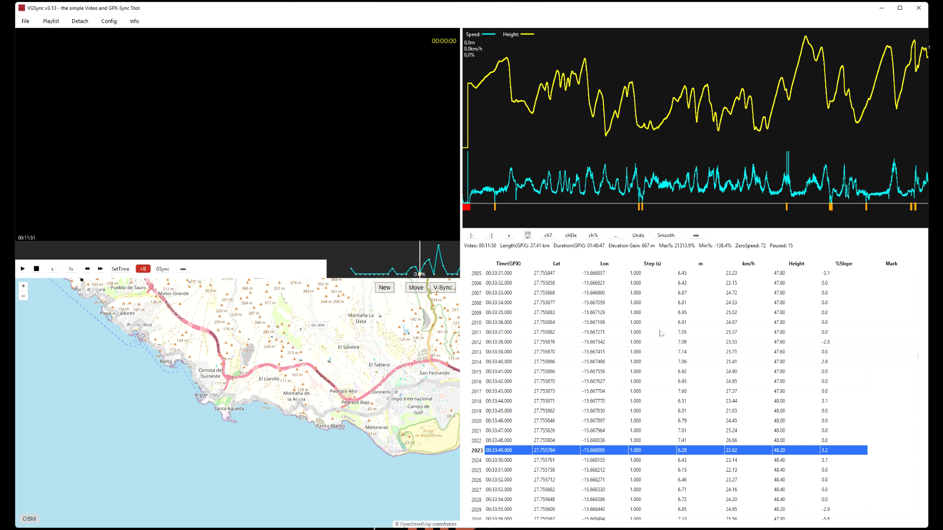
- Set the slope of the single track point at 00:34:06, row 2040, to -4.9 %
{"action": "scroll", "coordinate": [661, 333], "scroll_direction": "down", "scroll_amount": 2}
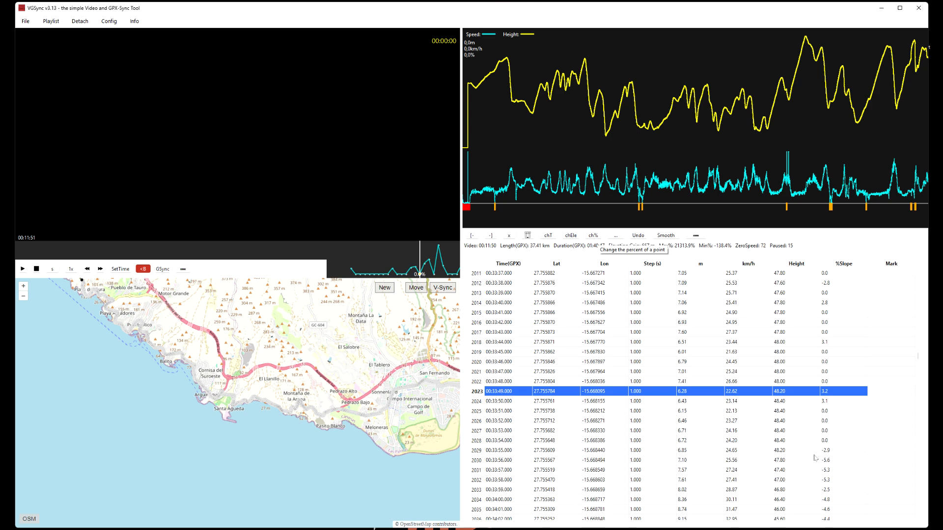
{"action": "scroll", "coordinate": [828, 414], "scroll_direction": "down", "scroll_amount": 5}
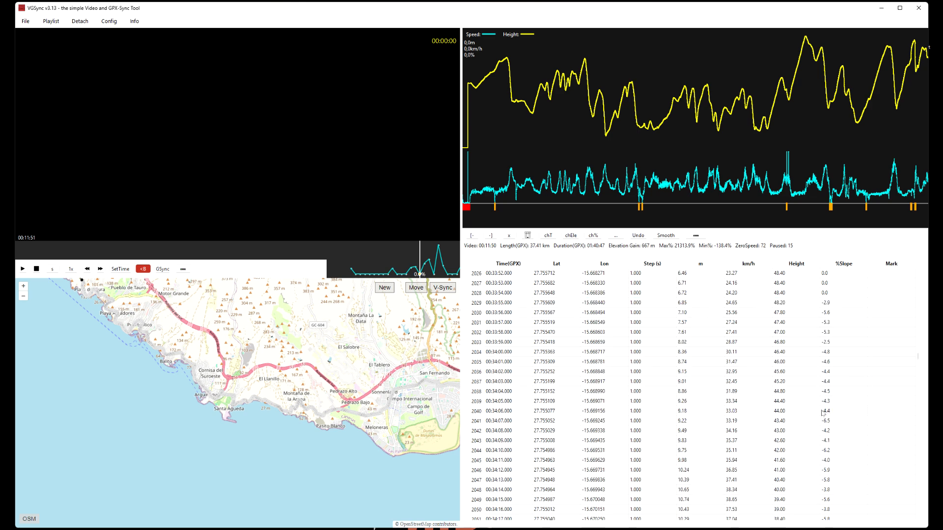
{"action": "left_click", "coordinate": [828, 413]}
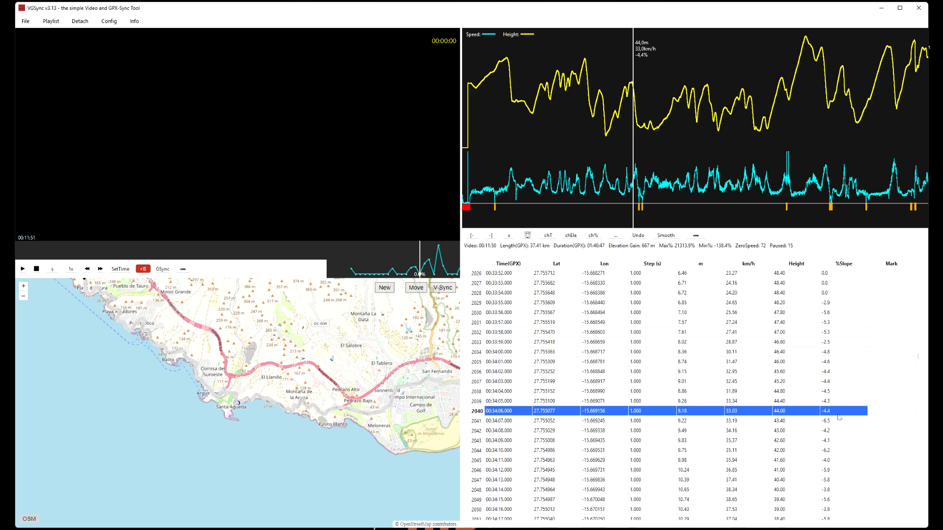
{"action": "left_click", "coordinate": [594, 235]}
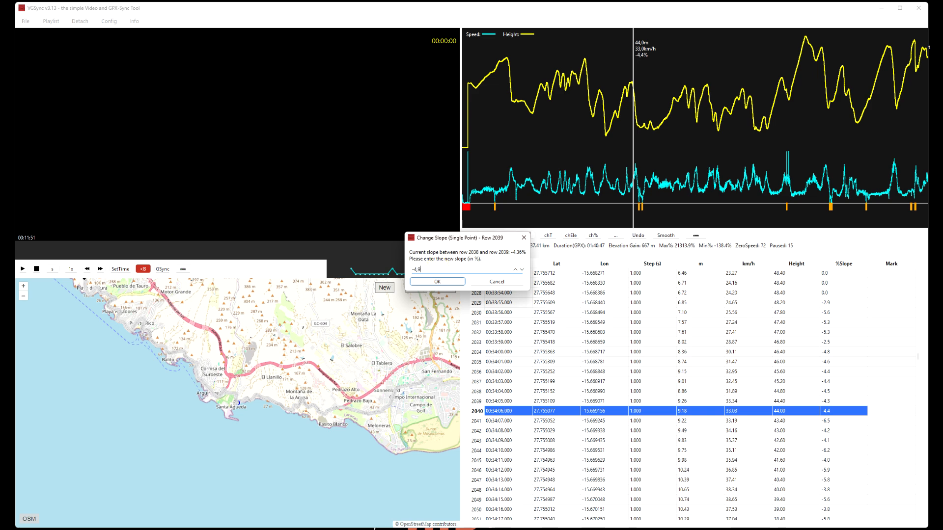
{"action": "type", "text": "9"}
{"action": "left_click", "coordinate": [441, 282]}
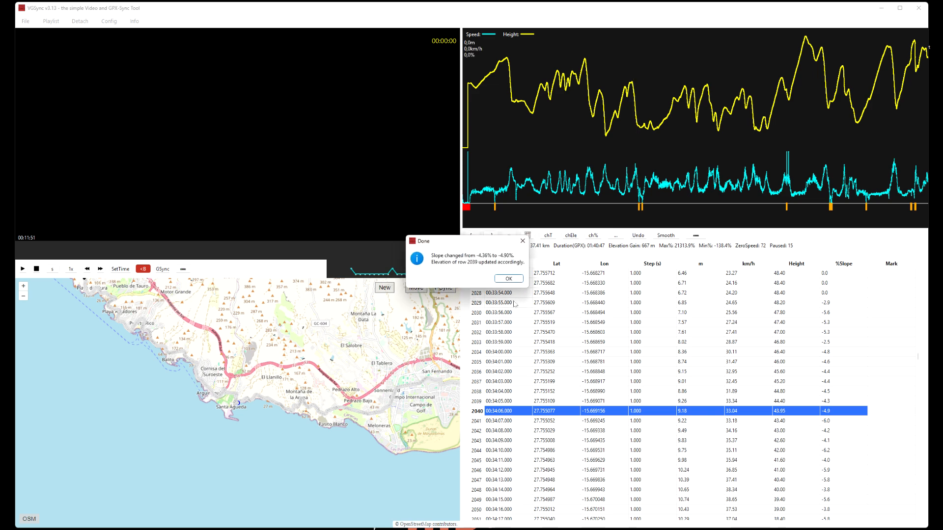
{"action": "left_click", "coordinate": [511, 278]}
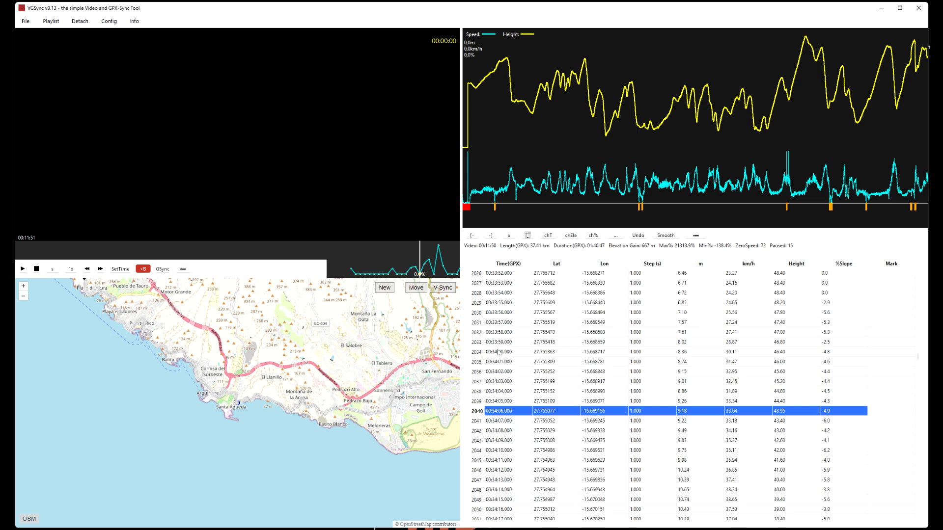
- Mark rows 2033 to 2041, set the average slope of the range to 6 %, and undo the change
{"action": "left_click", "coordinate": [484, 342]}
{"action": "left_click", "coordinate": [472, 236]}
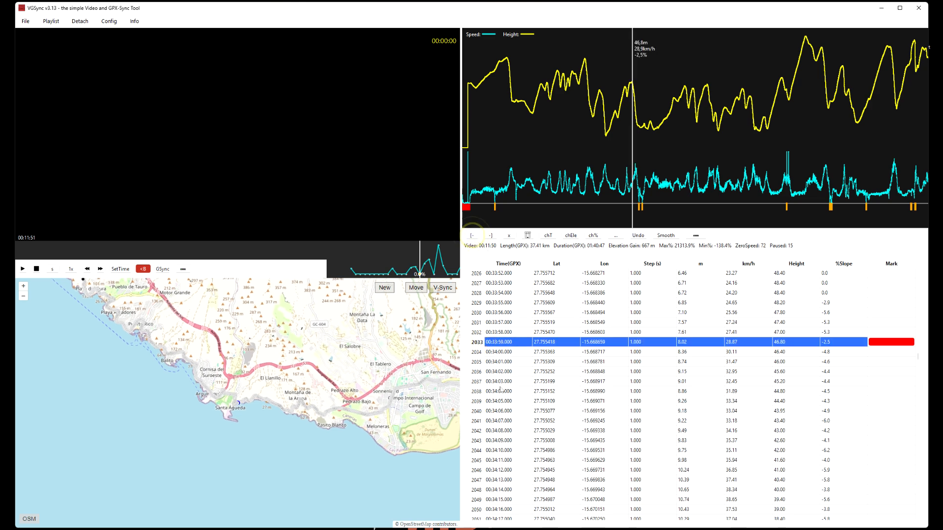
{"action": "left_click", "coordinate": [485, 424]}
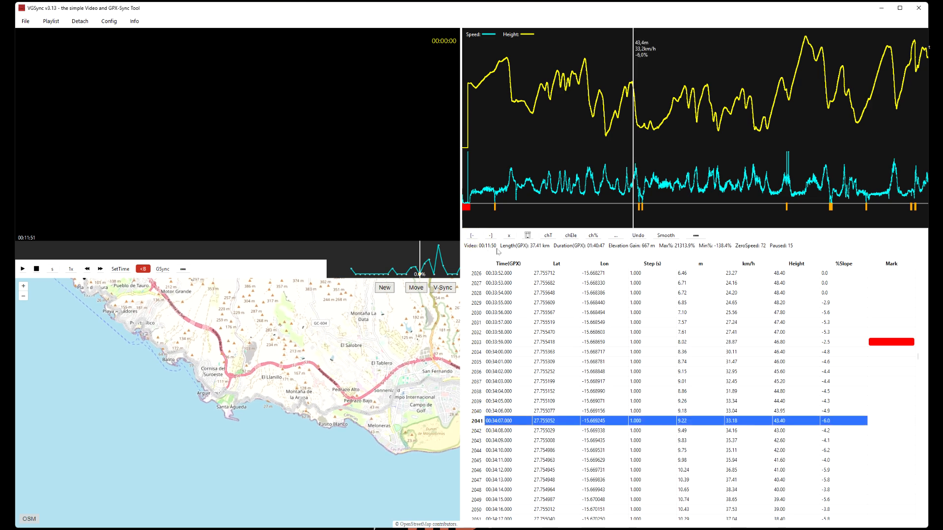
{"action": "left_click", "coordinate": [490, 236]}
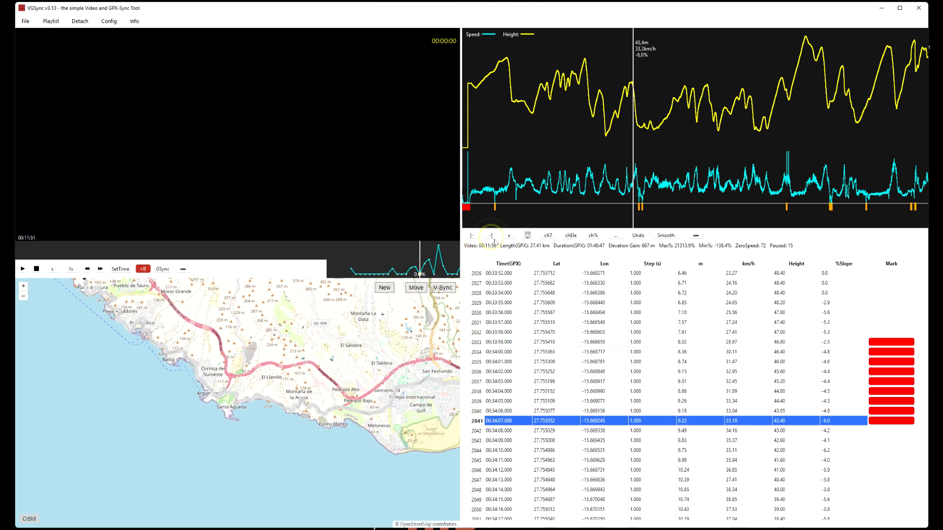
{"action": "left_click", "coordinate": [591, 236]}
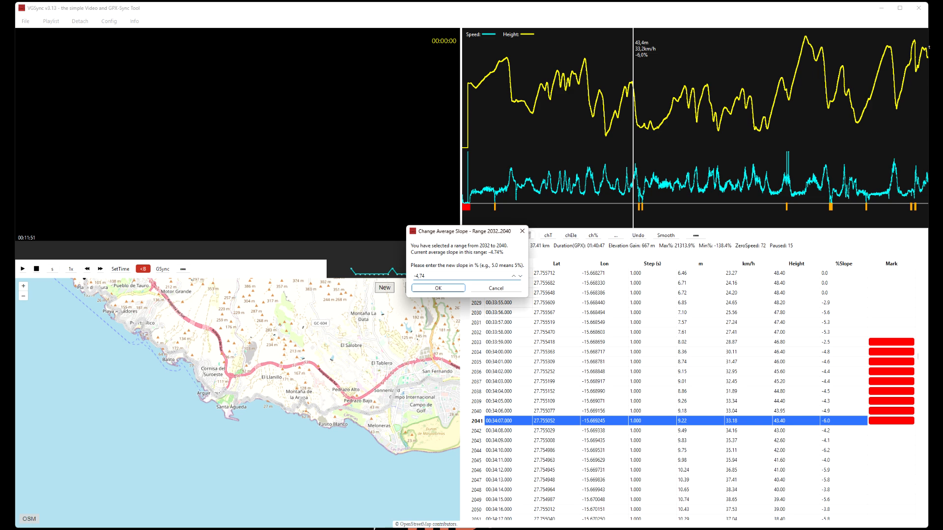
{"action": "left_click_drag", "start_coordinate": [442, 278], "coordinate": [409, 277]}
{"action": "type", "text": "6"}
{"action": "left_click", "coordinate": [442, 289]}
{"action": "left_click", "coordinate": [535, 279]}
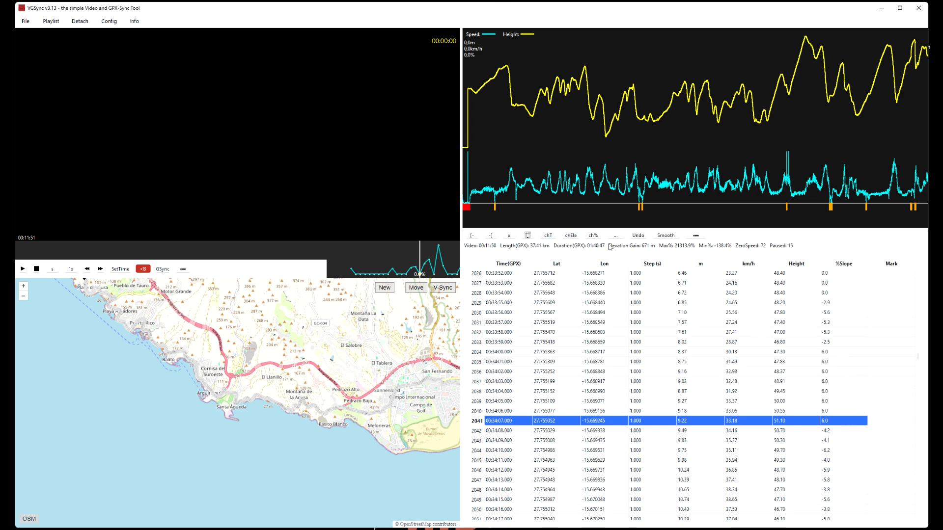
{"action": "left_click", "coordinate": [638, 235]}
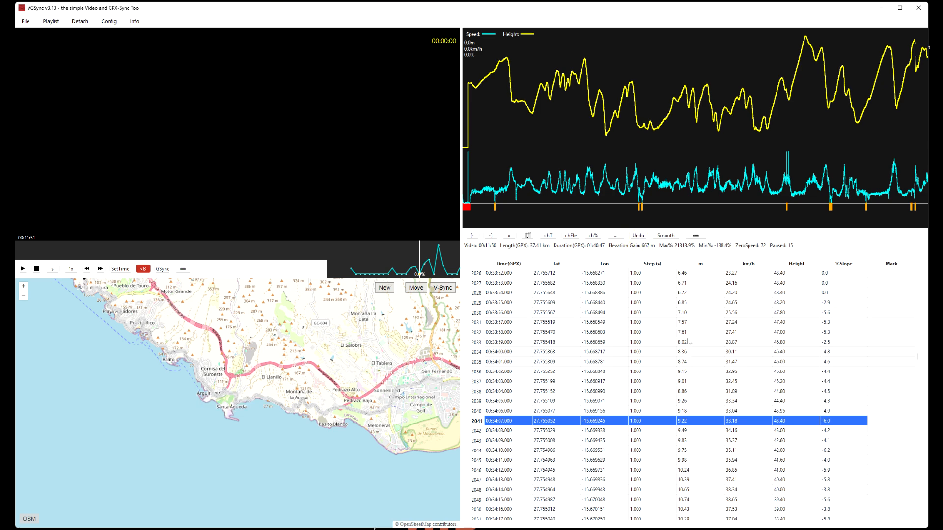
- Jump to the track point with the maximum slope, examine the heights around it, and go to the point at 00:04:24
{"action": "scroll", "coordinate": [687, 328], "scroll_direction": "up", "scroll_amount": 3}
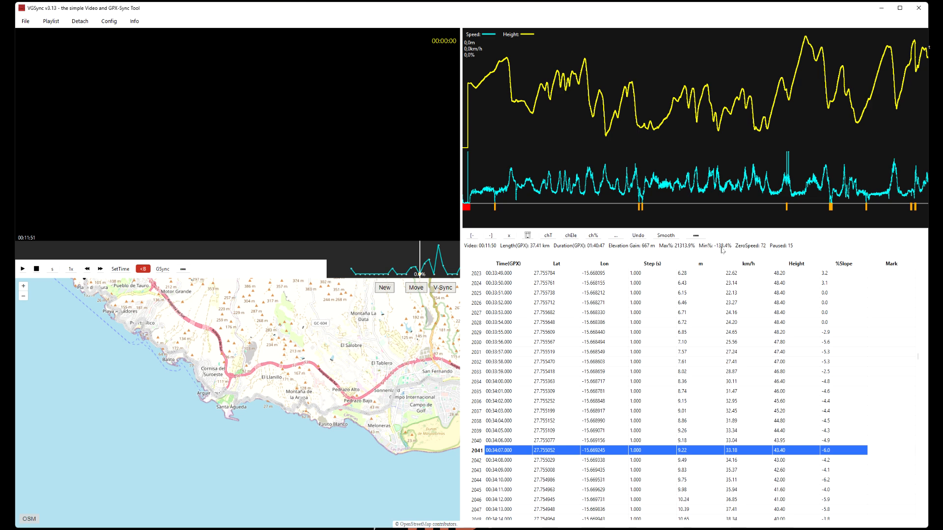
{"action": "left_click", "coordinate": [617, 236]}
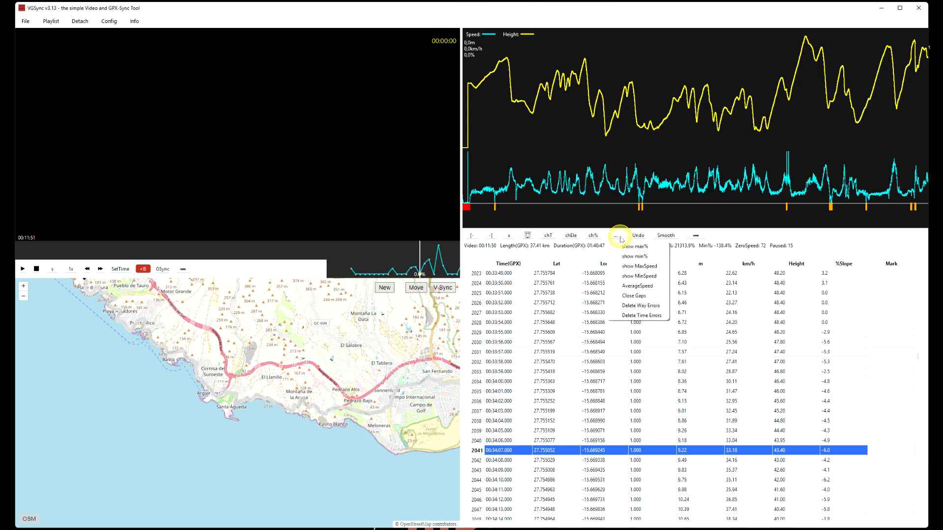
{"action": "left_click", "coordinate": [633, 246]}
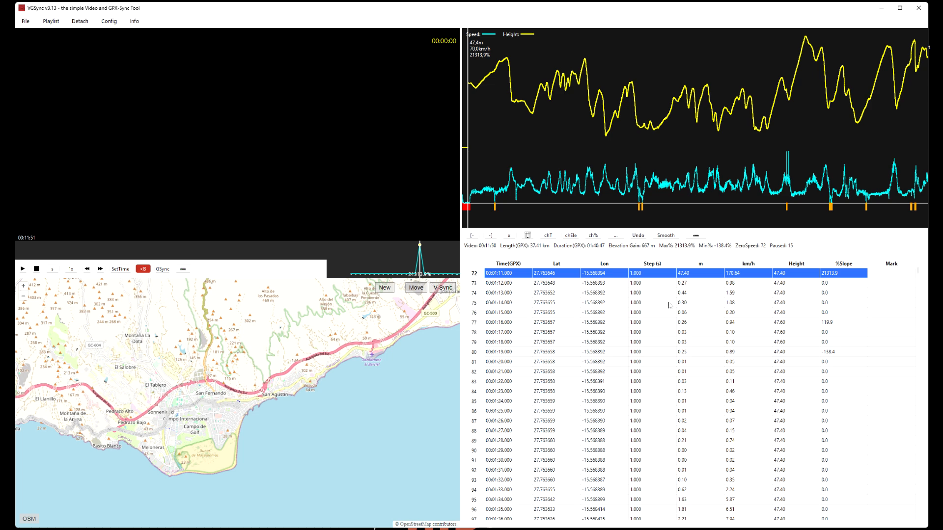
{"action": "scroll", "coordinate": [670, 305], "scroll_direction": "up", "scroll_amount": 1}
{"action": "scroll", "coordinate": [669, 305], "scroll_direction": "up", "scroll_amount": 2}
{"action": "scroll", "coordinate": [669, 304], "scroll_direction": "down", "scroll_amount": 1}
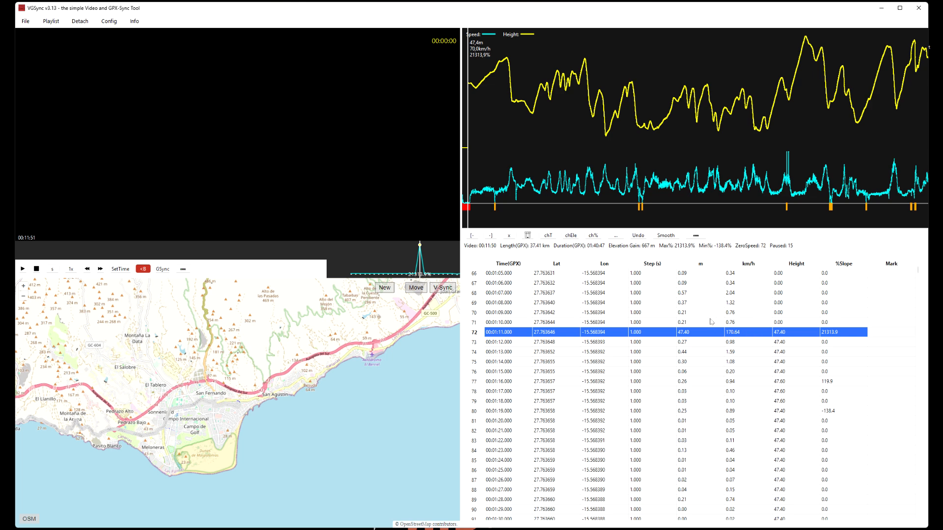
{"action": "left_click", "coordinate": [483, 196]}
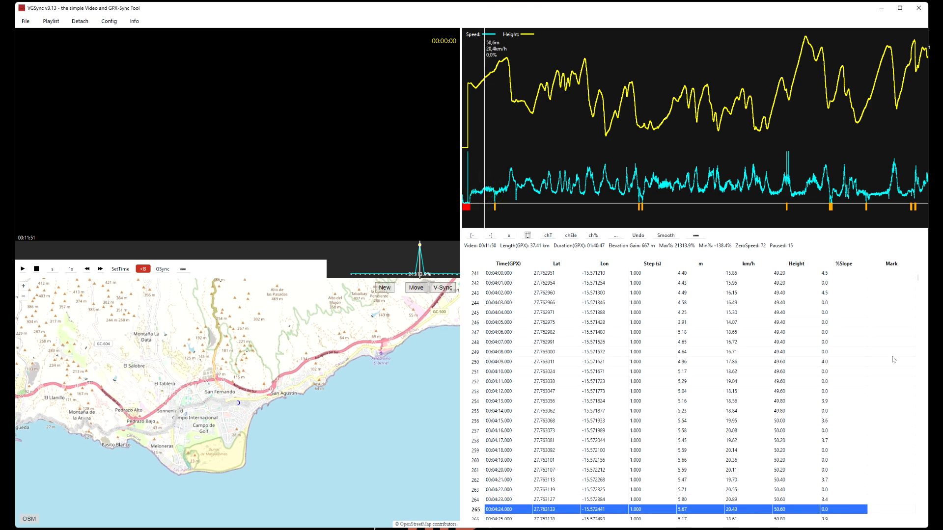
- Mark the track from its first point to row 17 at 00:00:16 and delete the marked range
{"action": "left_click_drag", "start_coordinate": [922, 281], "coordinate": [920, 263]}
{"action": "left_click", "coordinate": [503, 276]}
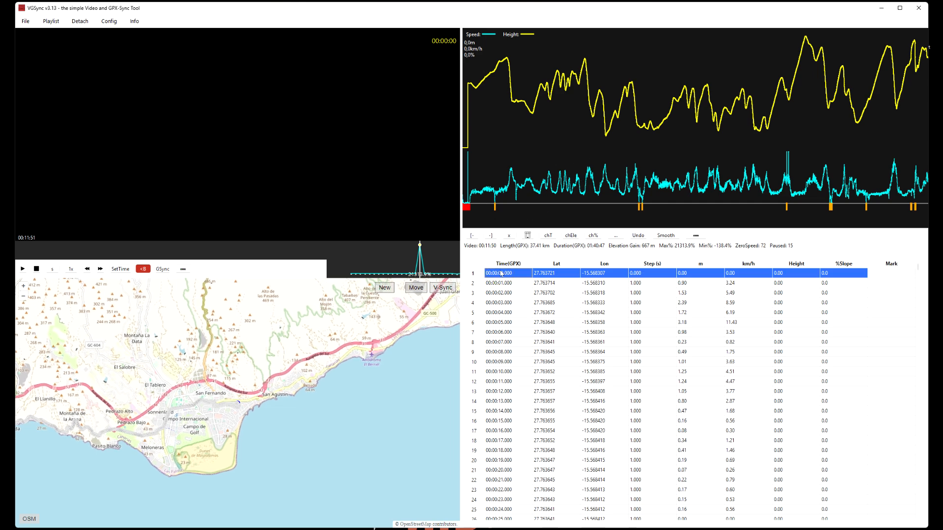
{"action": "left_click", "coordinate": [474, 237]}
{"action": "left_click", "coordinate": [884, 432]}
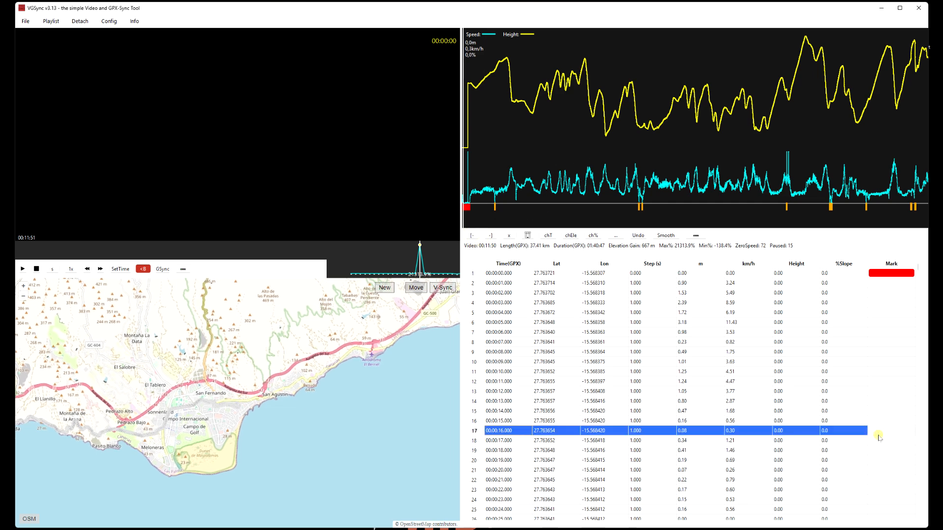
{"action": "left_click", "coordinate": [490, 236]}
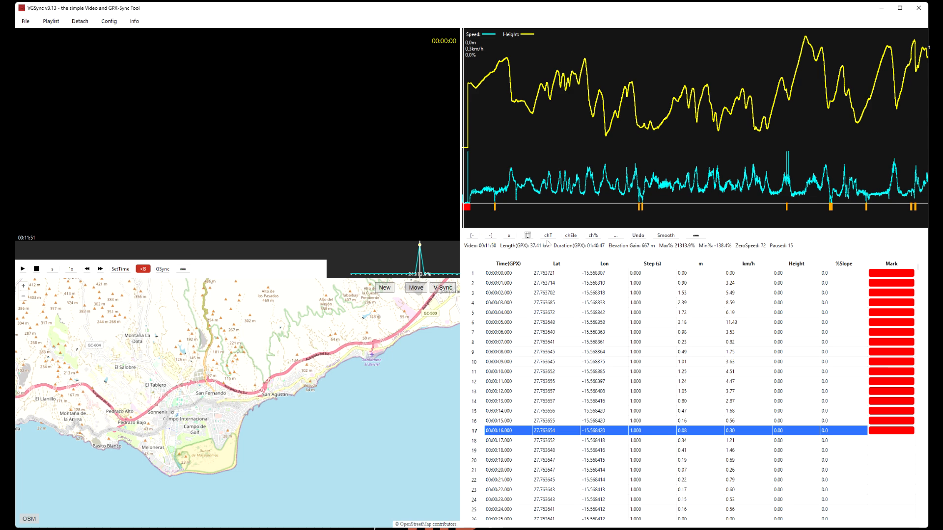
{"action": "left_click", "coordinate": [527, 237]}
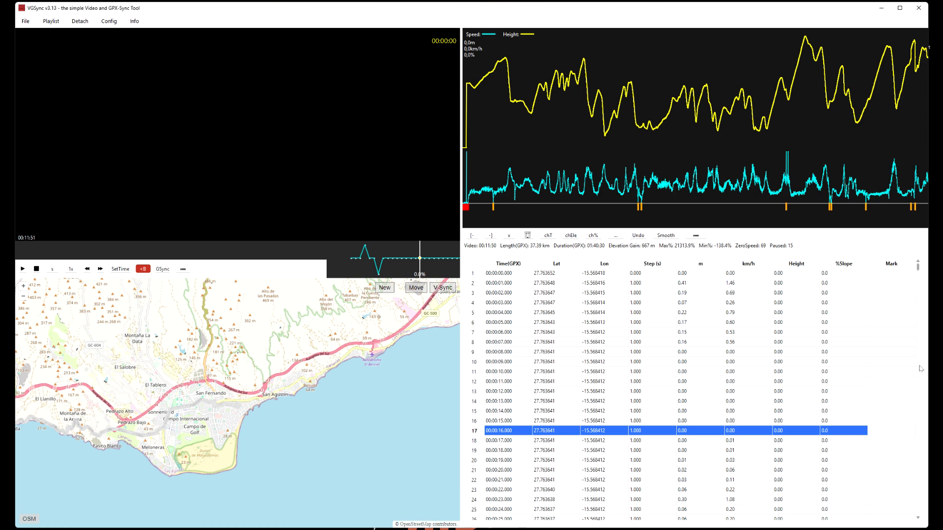
- Mark the track from its first point to row 206 at 00:03:25 and delete the marked range
{"action": "left_click", "coordinate": [501, 273]}
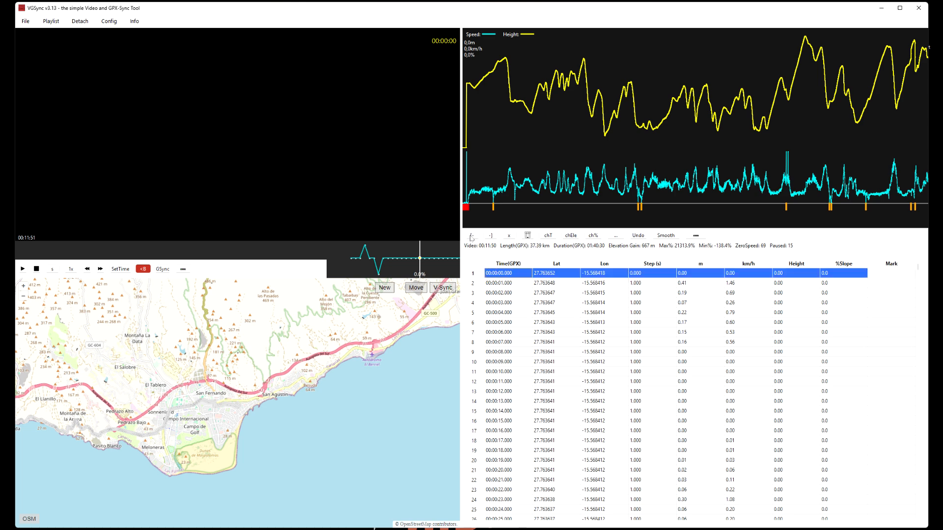
{"action": "left_click", "coordinate": [471, 235]}
{"action": "left_click", "coordinate": [479, 196]}
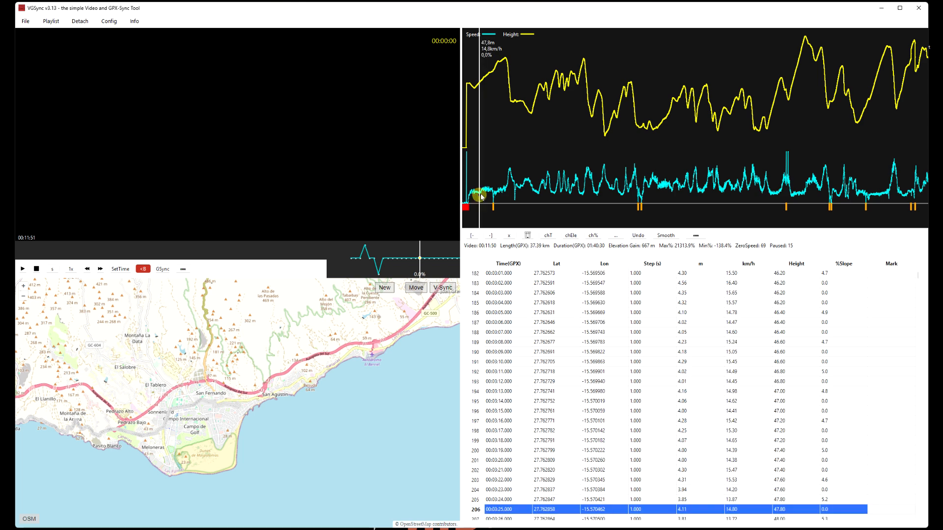
{"action": "left_click", "coordinate": [490, 235]}
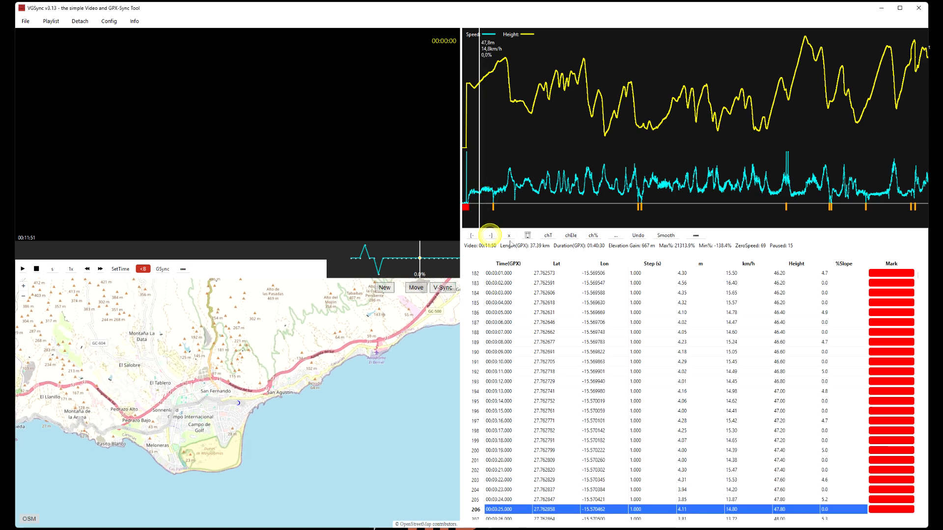
{"action": "left_click", "coordinate": [528, 236]}
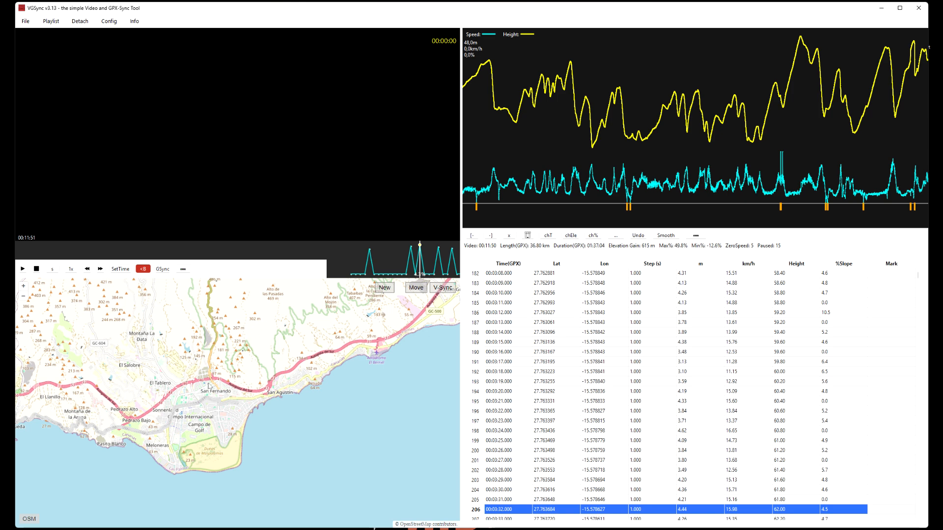
- Jump to the track point with the maximum slope and compare it with the preceding row 4157
{"action": "scroll", "coordinate": [209, 386], "scroll_direction": "down", "scroll_amount": 2}
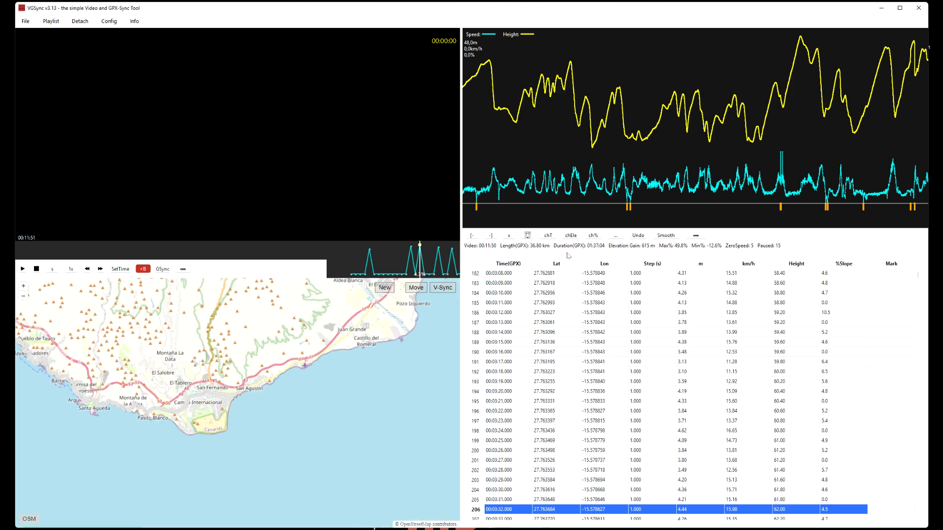
{"action": "left_click", "coordinate": [616, 237]}
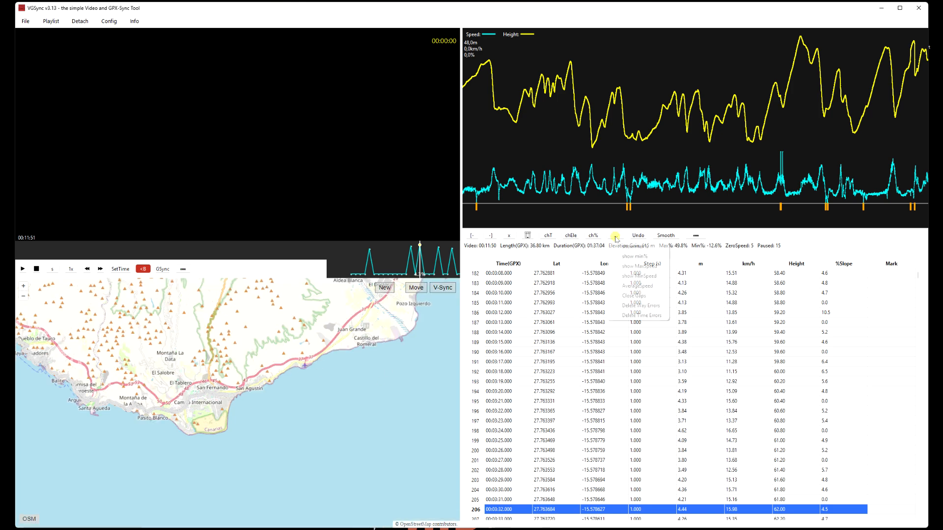
{"action": "left_click", "coordinate": [631, 248]}
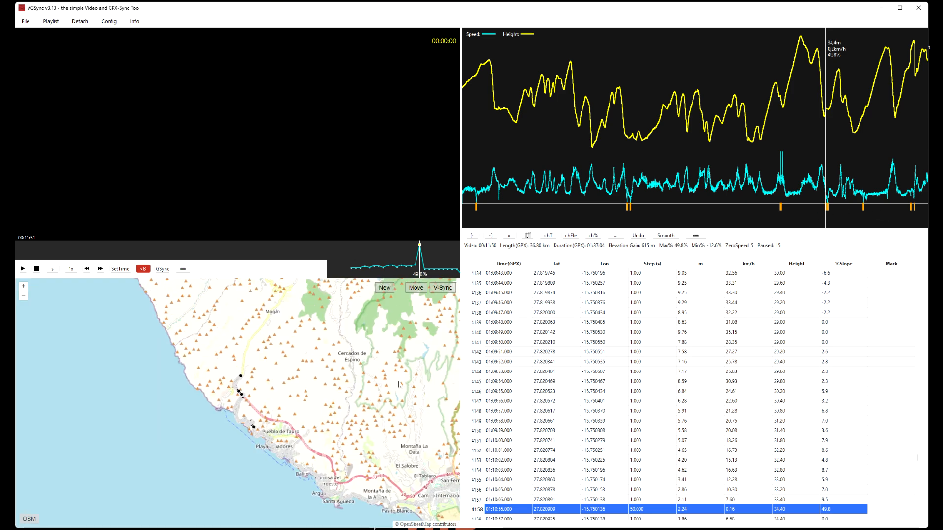
{"action": "scroll", "coordinate": [302, 405], "scroll_direction": "up", "scroll_amount": 1}
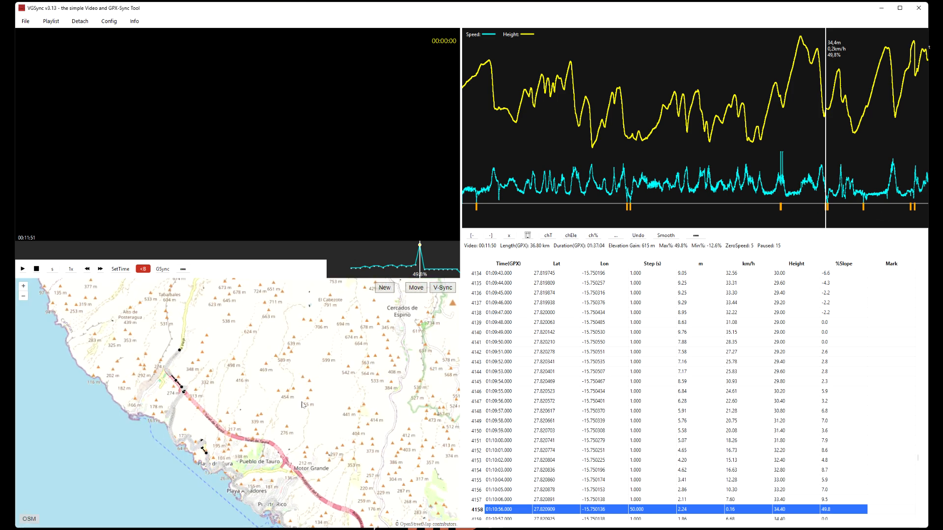
{"action": "scroll", "coordinate": [303, 405], "scroll_direction": "up", "scroll_amount": 3}
{"action": "left_click", "coordinate": [503, 500]}
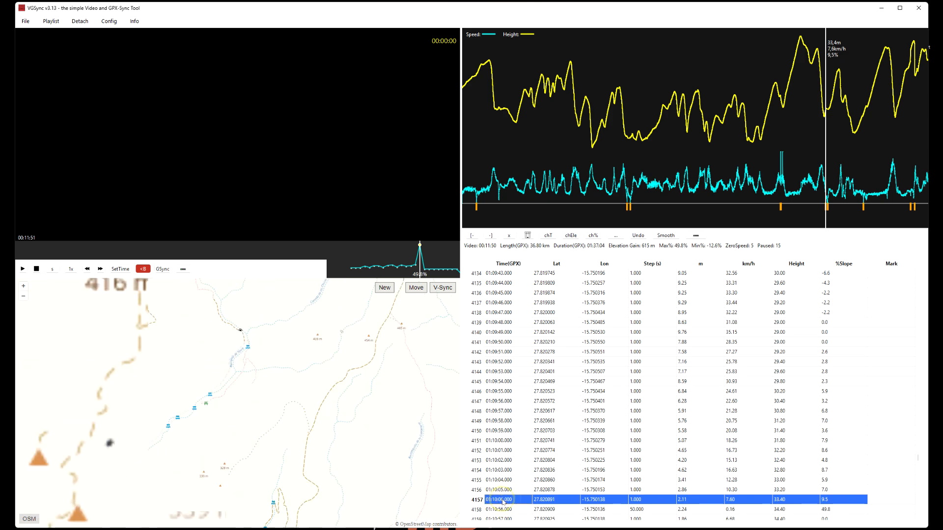
{"action": "left_click", "coordinate": [501, 509]}
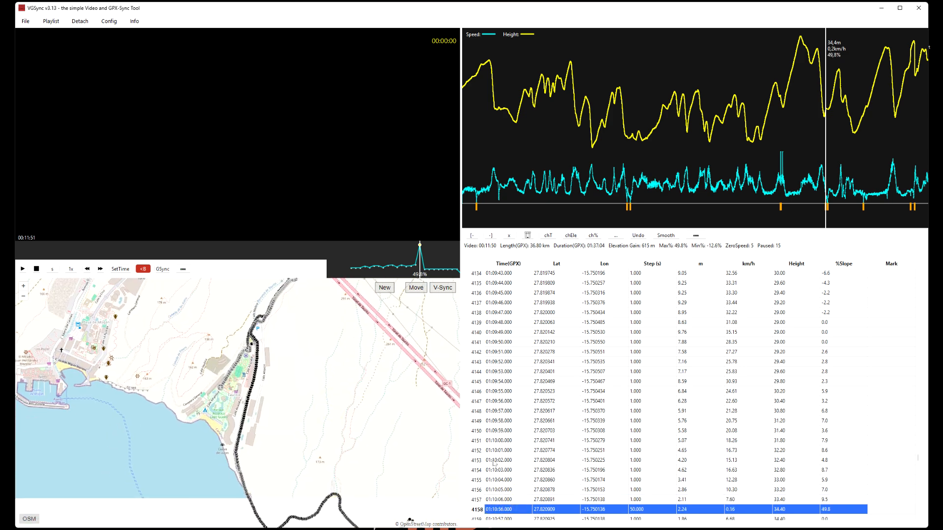
{"action": "left_click", "coordinate": [497, 500]}
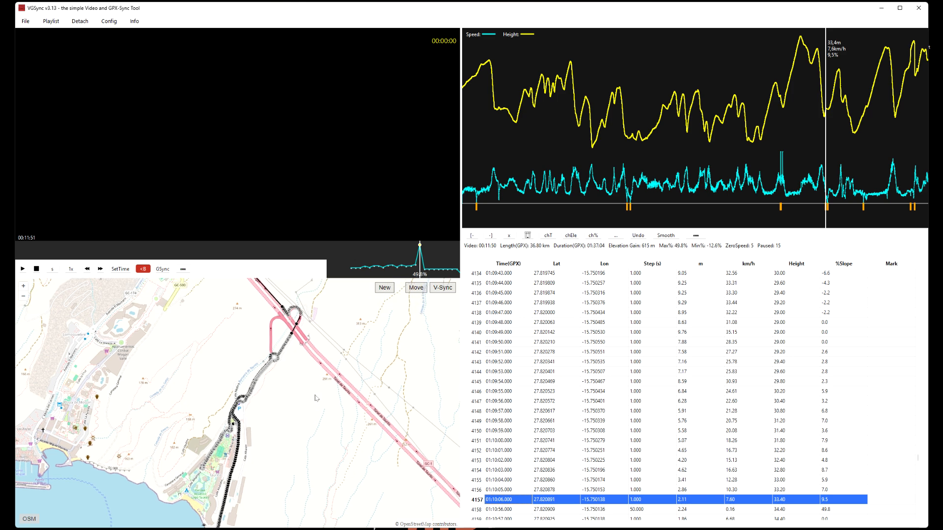
- Examine on the map, close up, where track points 4157 and 4158 lie near the roundabout
{"action": "scroll", "coordinate": [316, 398], "scroll_direction": "up", "scroll_amount": 3}
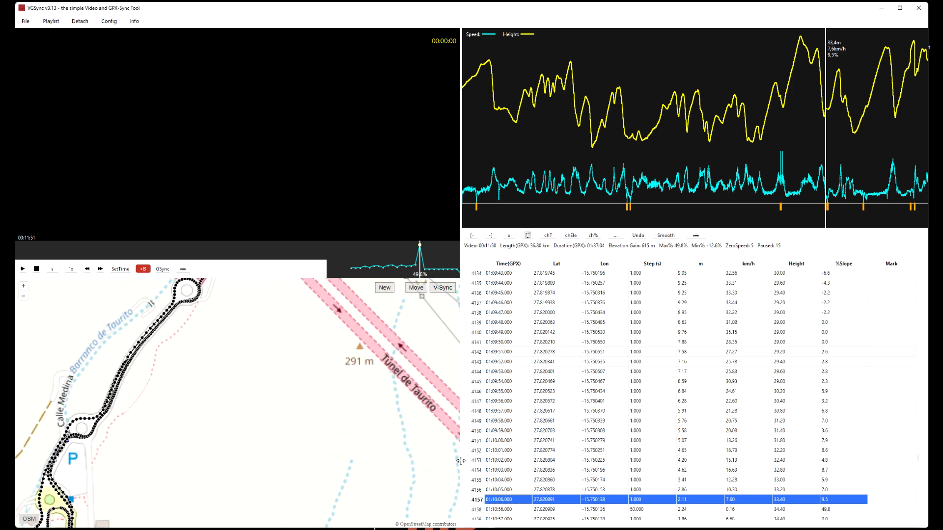
{"action": "left_click", "coordinate": [498, 510]}
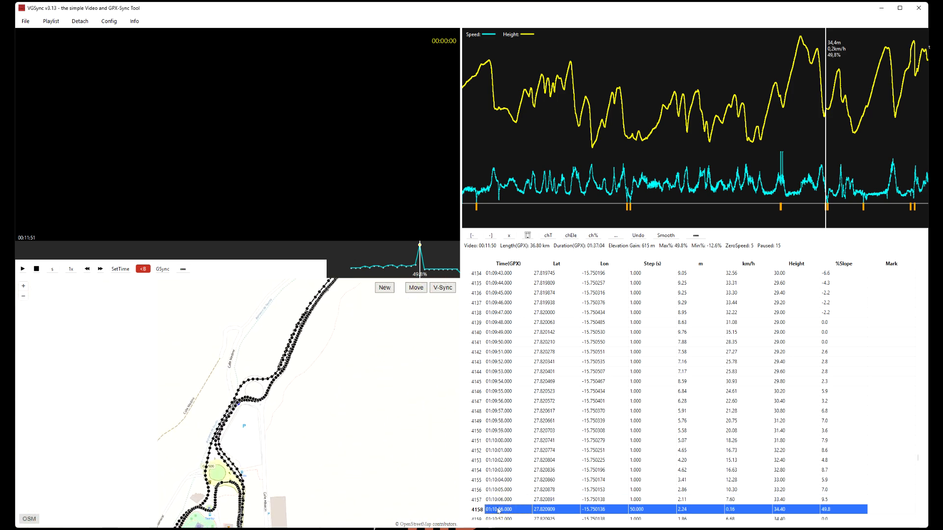
{"action": "scroll", "coordinate": [353, 442], "scroll_direction": "up", "scroll_amount": 2}
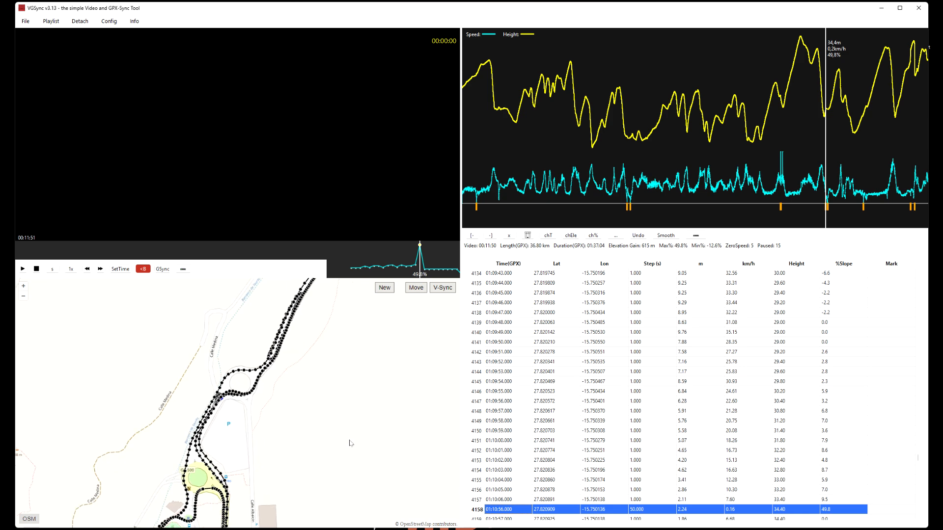
{"action": "scroll", "coordinate": [351, 444], "scroll_direction": "up", "scroll_amount": 2}
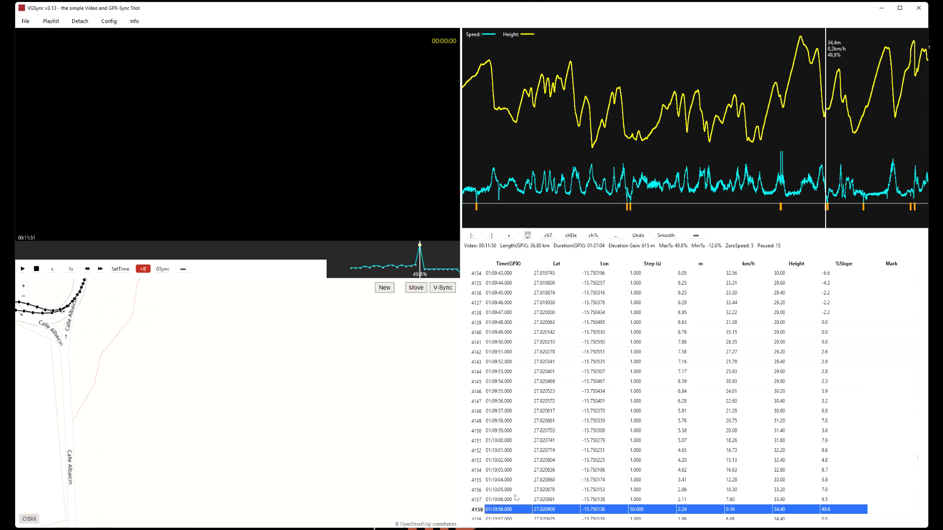
{"action": "left_click", "coordinate": [516, 499]}
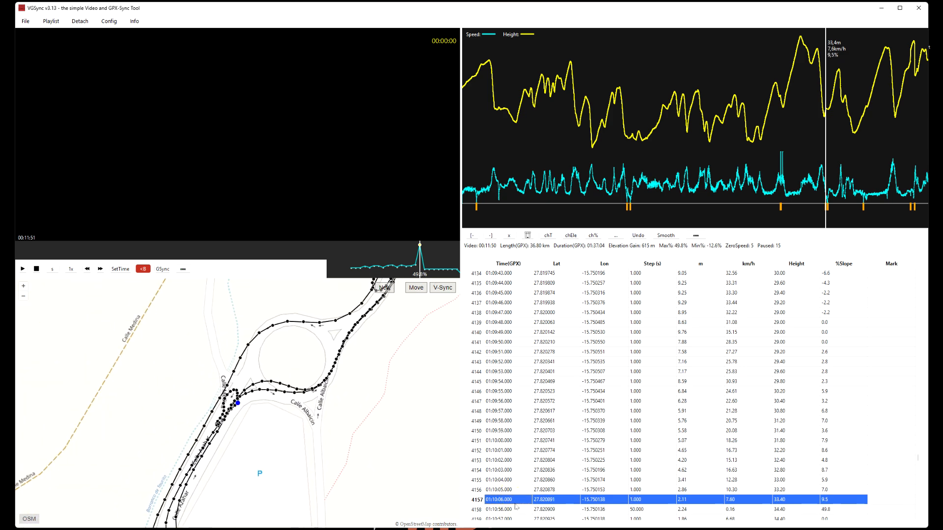
{"action": "left_click", "coordinate": [509, 510]}
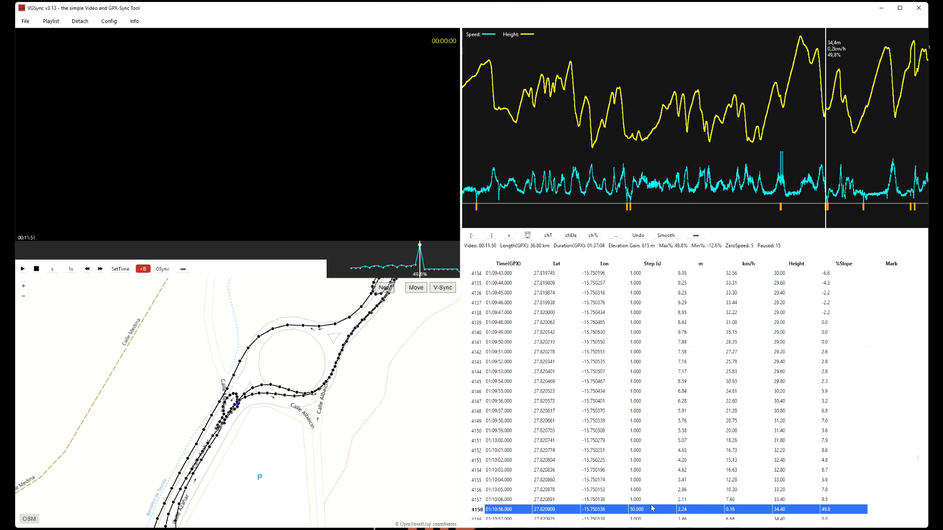
- Examine the height profile and rows around the steepest point, and jump to the track point with the minimum slope
{"action": "scroll", "coordinate": [653, 508], "scroll_direction": "down", "scroll_amount": 1}
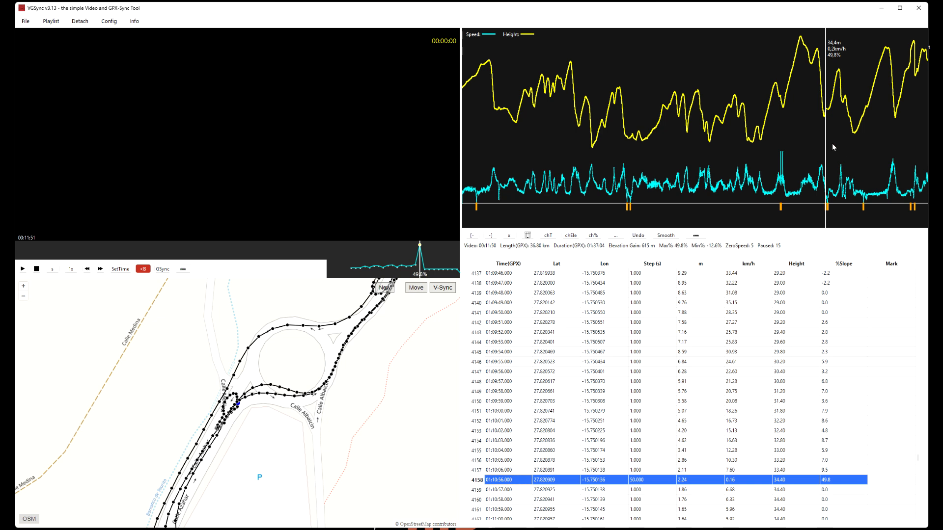
{"action": "scroll", "coordinate": [846, 130], "scroll_direction": "up", "scroll_amount": 3}
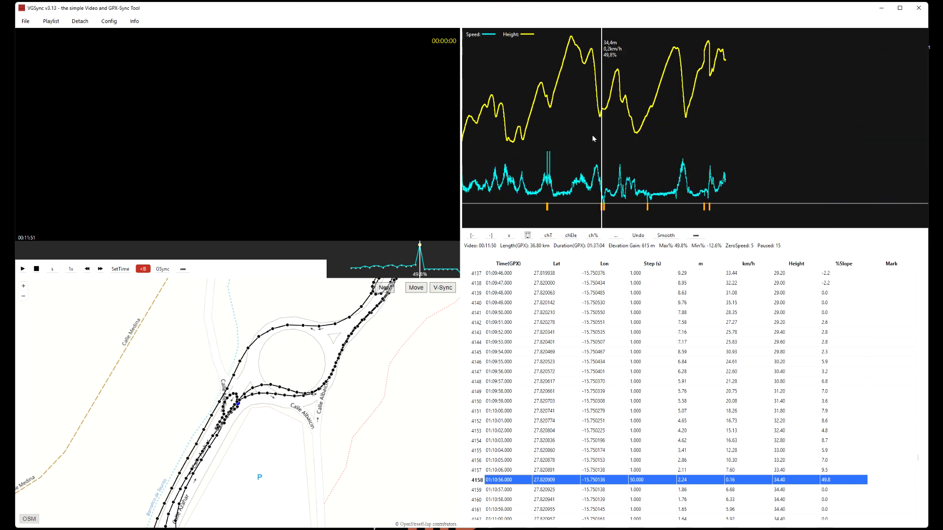
{"action": "scroll", "coordinate": [606, 133], "scroll_direction": "up", "scroll_amount": 9}
{"action": "scroll", "coordinate": [605, 133], "scroll_direction": "up", "scroll_amount": 5}
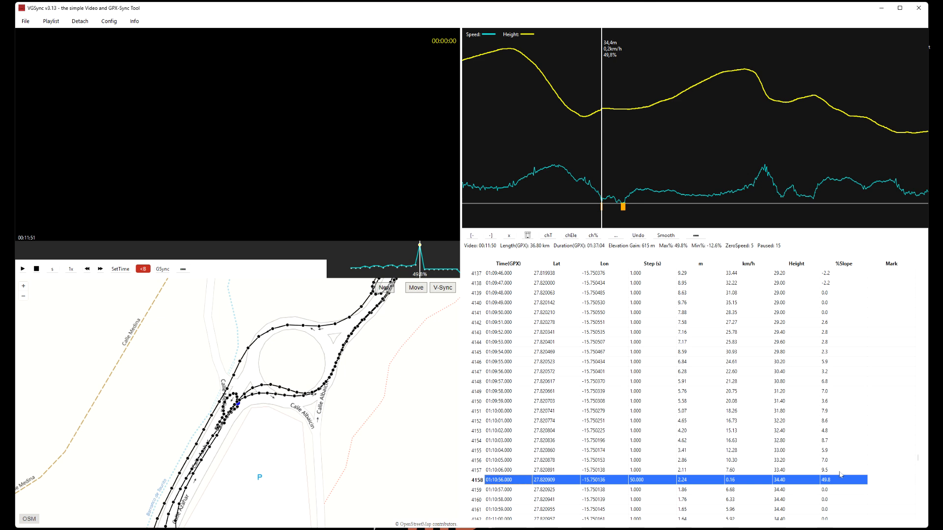
{"action": "scroll", "coordinate": [768, 423], "scroll_direction": "down", "scroll_amount": 20}
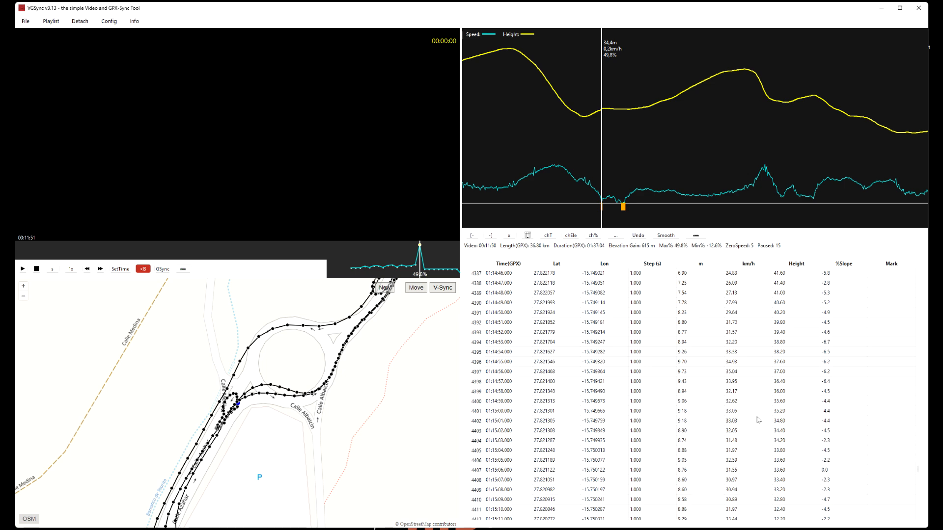
{"action": "left_click", "coordinate": [618, 238]}
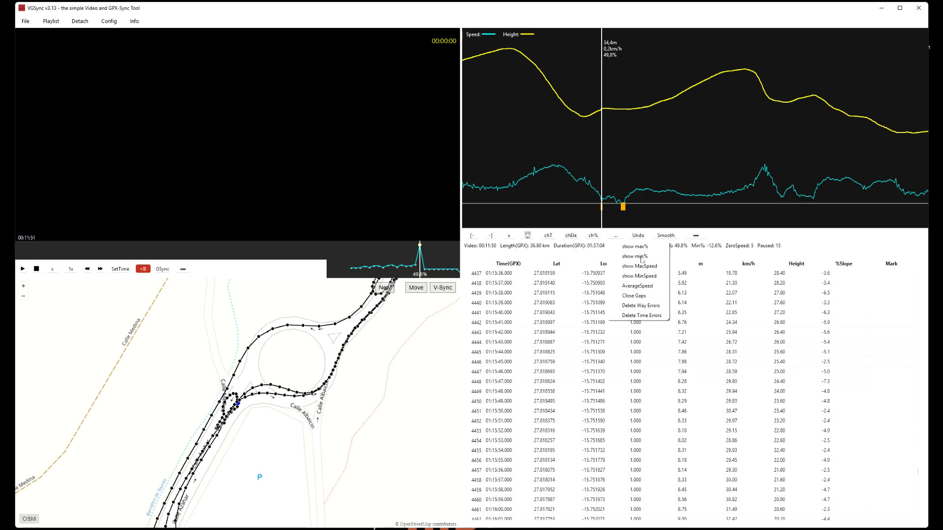
{"action": "left_click", "coordinate": [641, 260]}
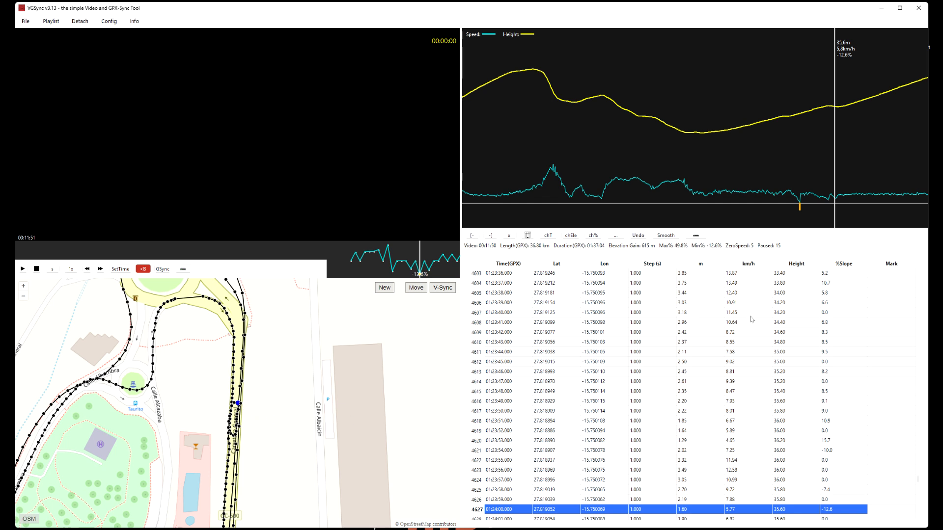
- Jump to the track point with the maximum speed and examine the track's course around it on the map
{"action": "left_click", "coordinate": [616, 237]}
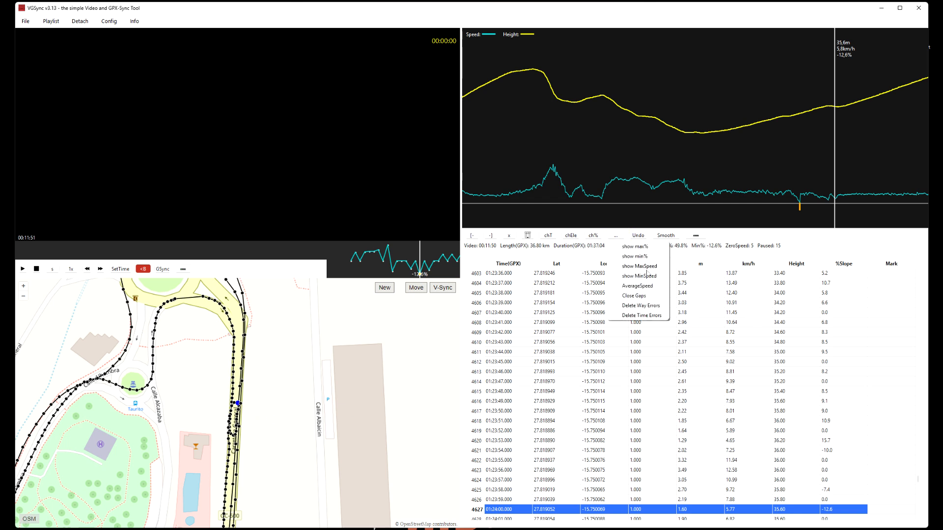
{"action": "left_click", "coordinate": [644, 267]}
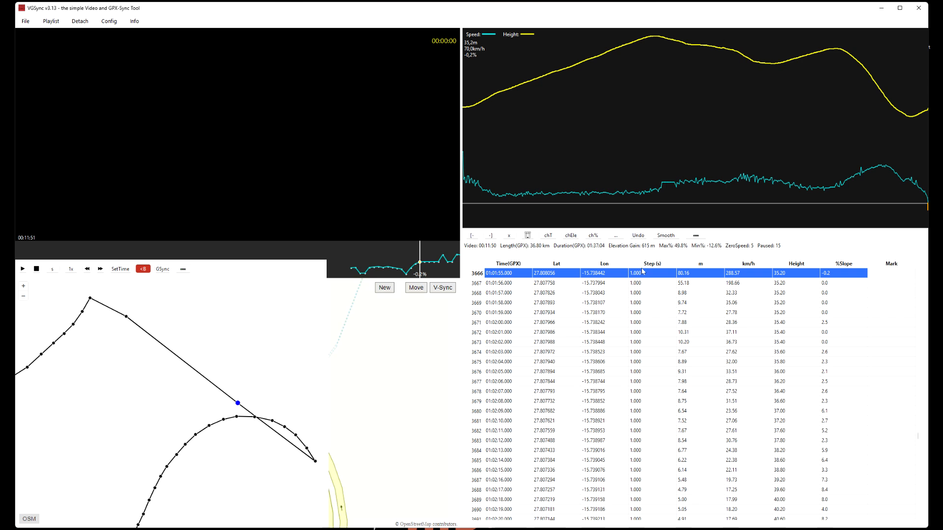
{"action": "scroll", "coordinate": [344, 392], "scroll_direction": "down", "scroll_amount": 4}
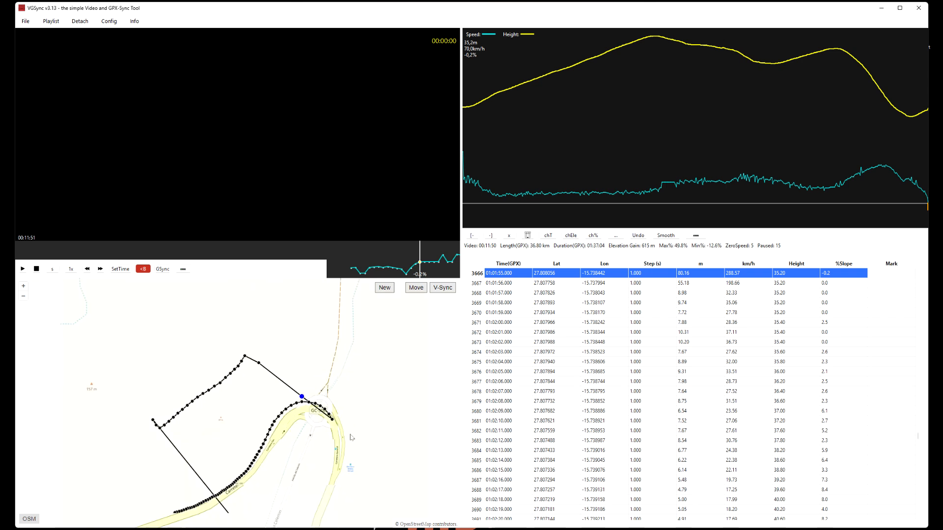
{"action": "scroll", "coordinate": [346, 431], "scroll_direction": "down", "scroll_amount": 3}
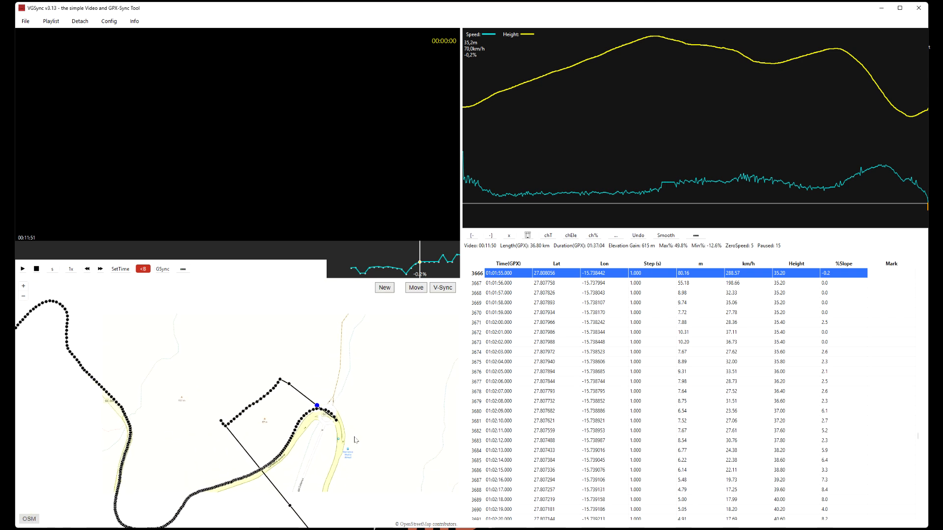
{"action": "left_click_drag", "start_coordinate": [364, 428], "coordinate": [310, 346]}
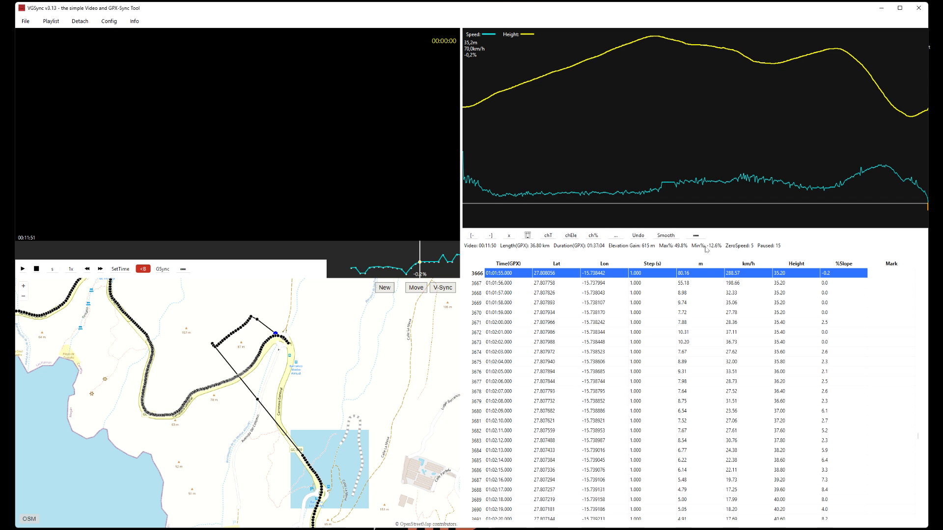
- Show the maximum-speed point again and jump to the track point with the minimum speed
{"action": "left_click", "coordinate": [616, 237]}
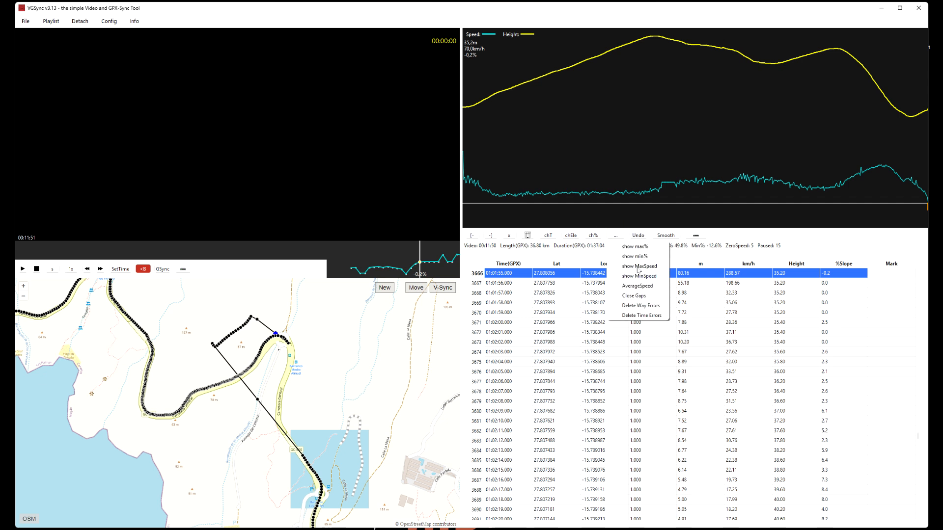
{"action": "left_click", "coordinate": [638, 267]}
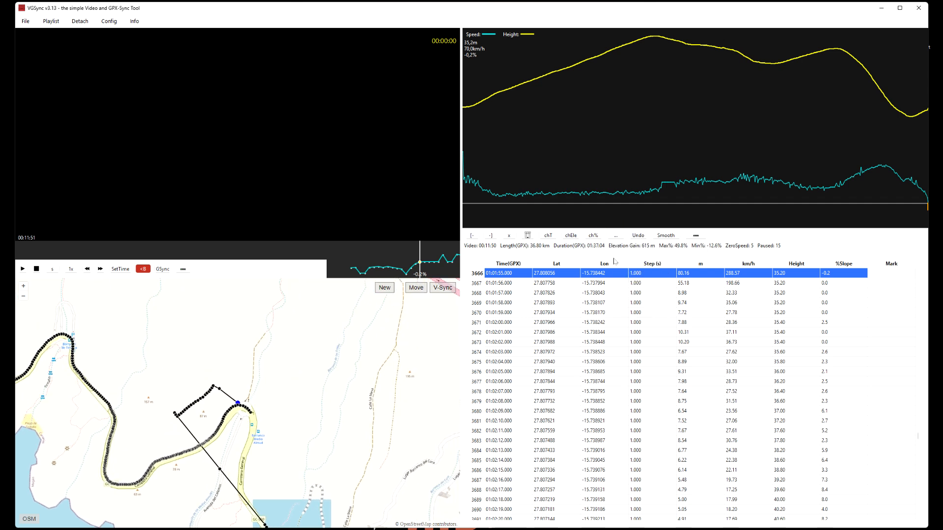
{"action": "left_click", "coordinate": [616, 237]}
{"action": "left_click", "coordinate": [642, 276]}
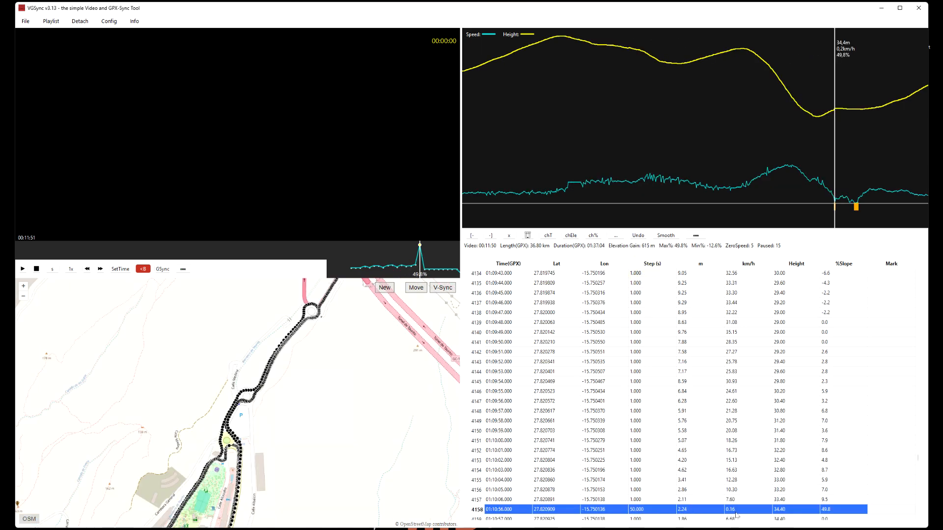
- Jump to the track point with the maximum speed and examine it and the following point, 3667, in the table and on the map
{"action": "left_click", "coordinate": [621, 236]}
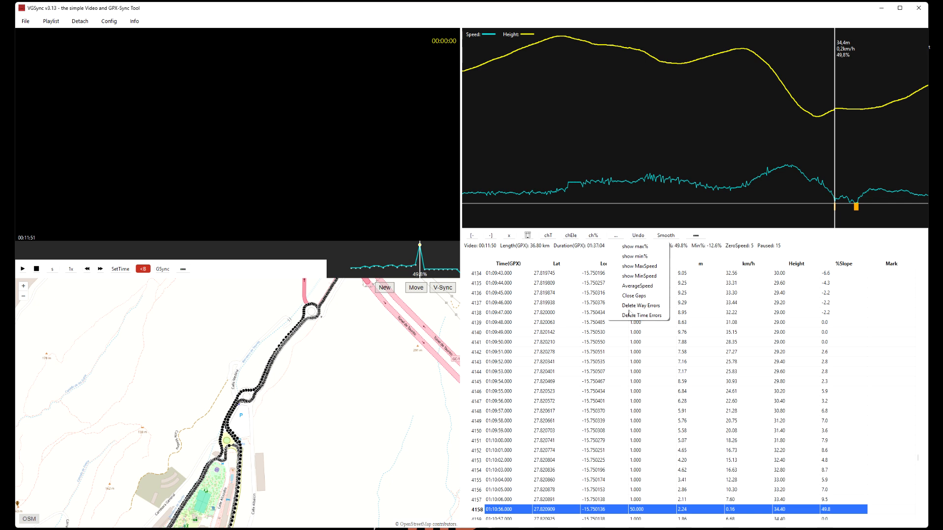
{"action": "left_click", "coordinate": [719, 361]}
{"action": "left_click", "coordinate": [612, 236]}
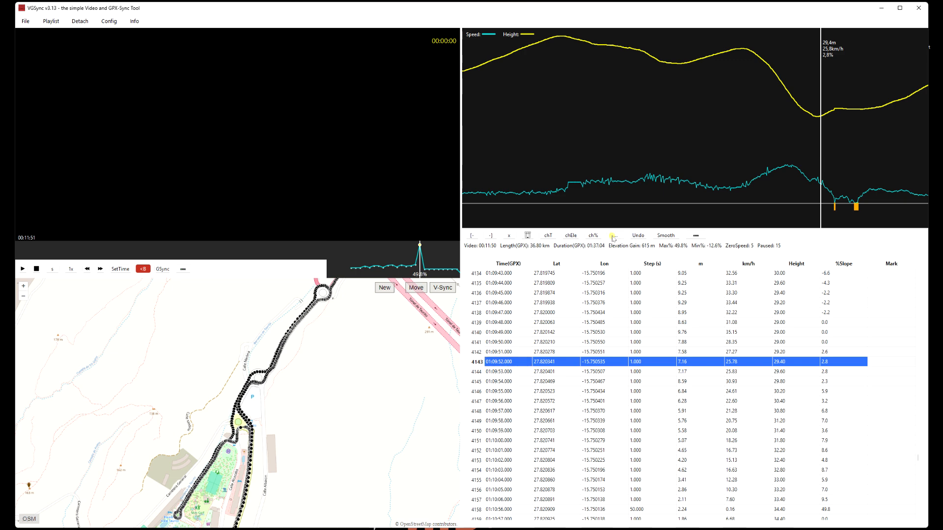
{"action": "left_click", "coordinate": [654, 268]}
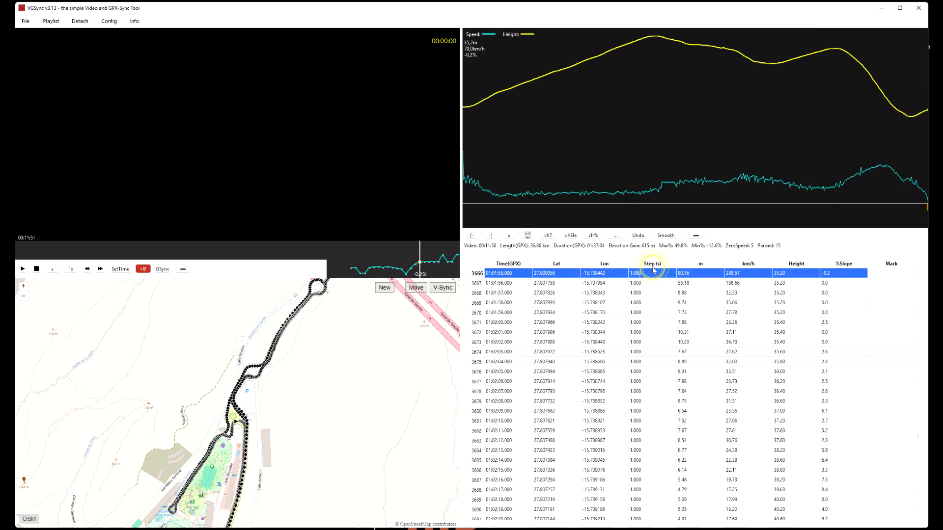
{"action": "scroll", "coordinate": [656, 342], "scroll_direction": "up", "scroll_amount": 2}
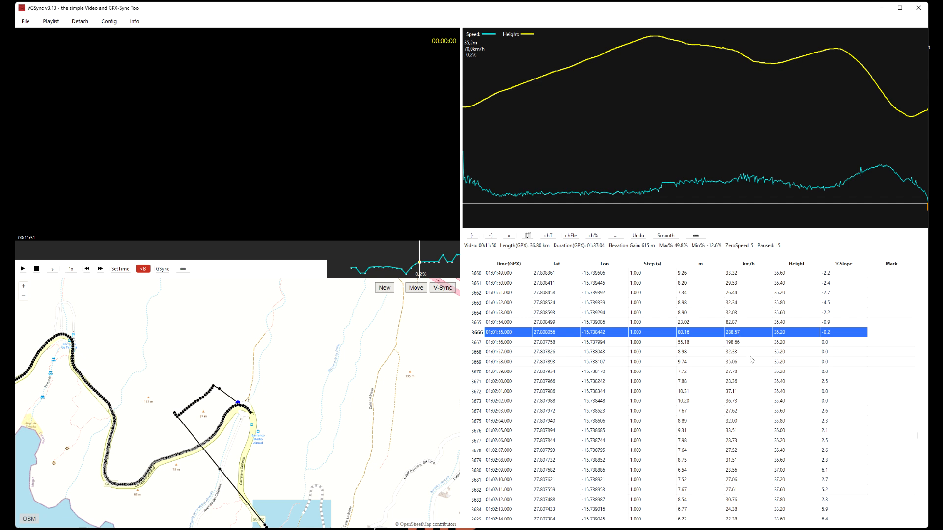
{"action": "scroll", "coordinate": [751, 360], "scroll_direction": "up", "scroll_amount": 2}
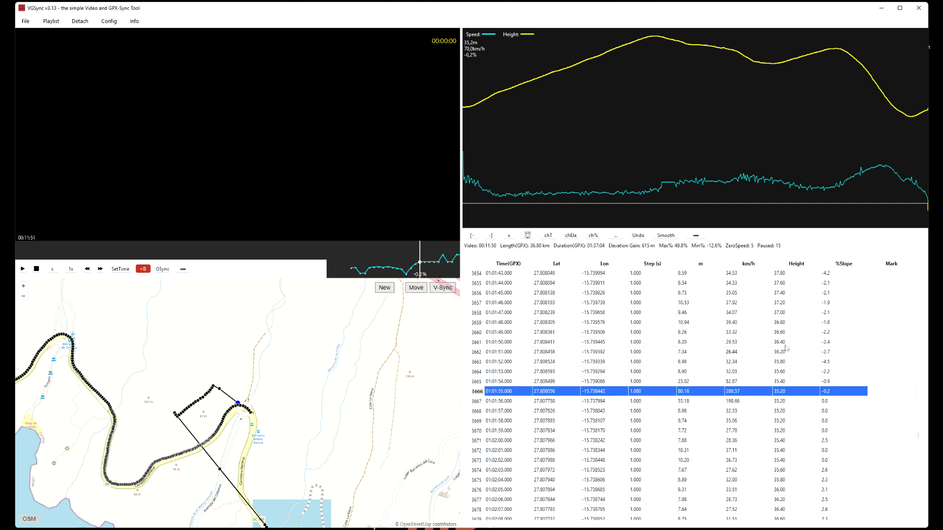
{"action": "left_click", "coordinate": [743, 403]}
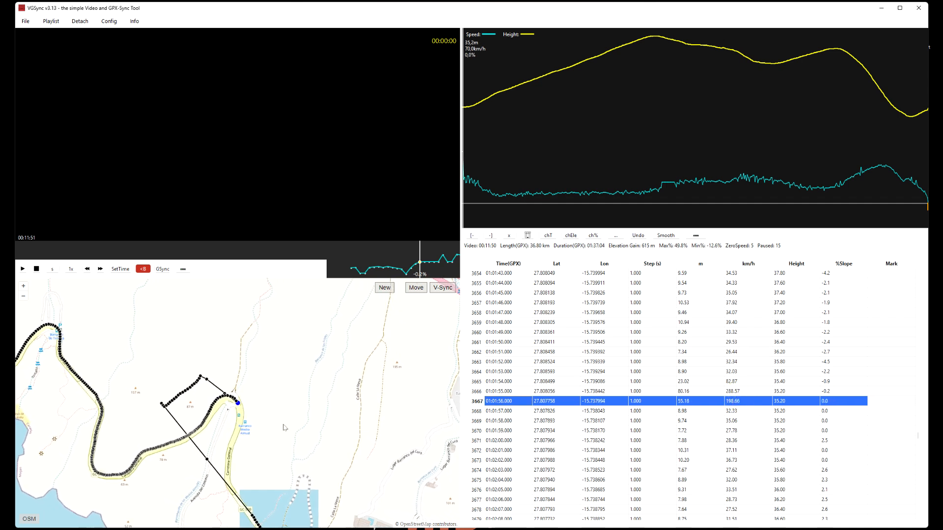
{"action": "left_click", "coordinate": [594, 392]}
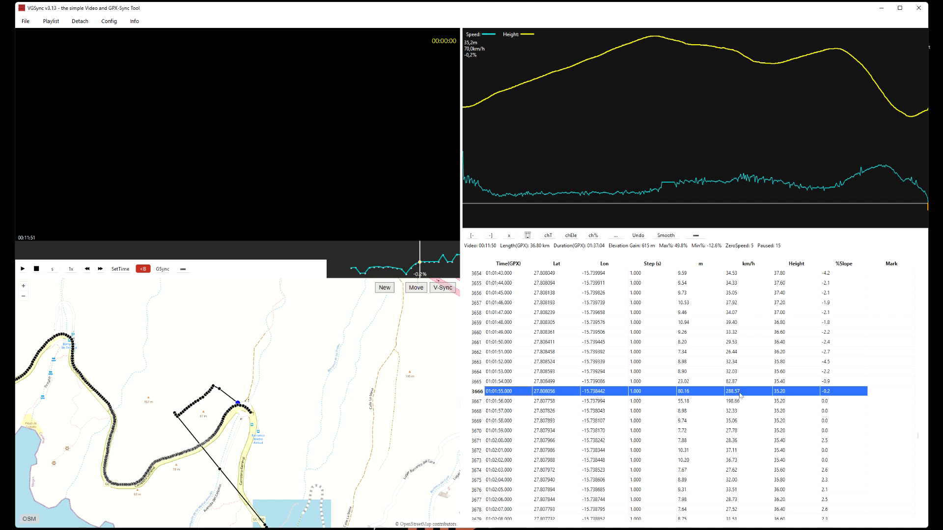
- Flatten the speed over track points 3660 to 3675 to the range's average, and undo the flattening
{"action": "left_click", "coordinate": [844, 331]}
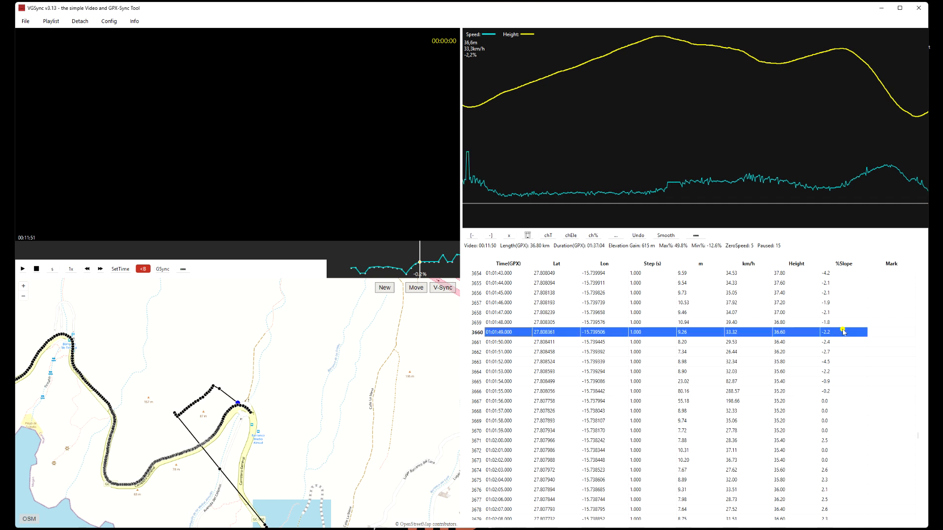
{"action": "left_click", "coordinate": [473, 236]}
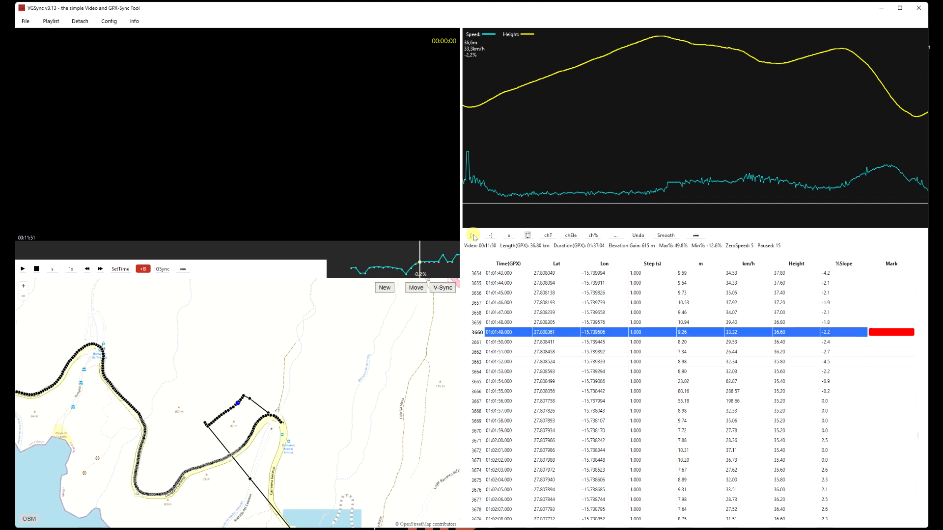
{"action": "left_click", "coordinate": [878, 484]}
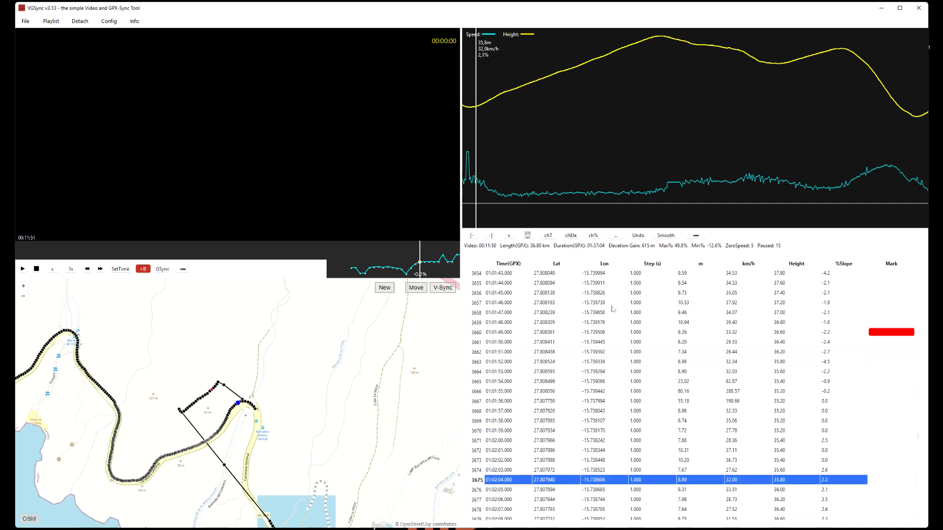
{"action": "left_click", "coordinate": [491, 235]}
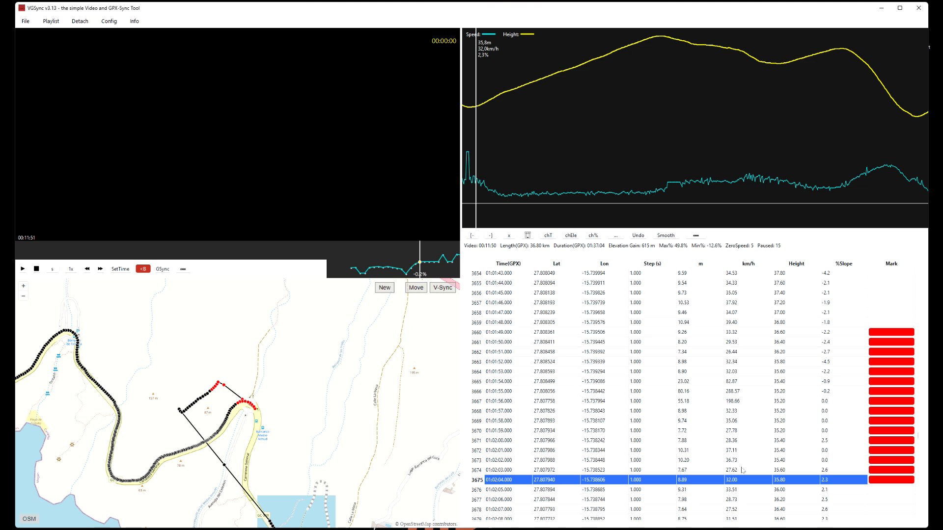
{"action": "left_click", "coordinate": [620, 237]}
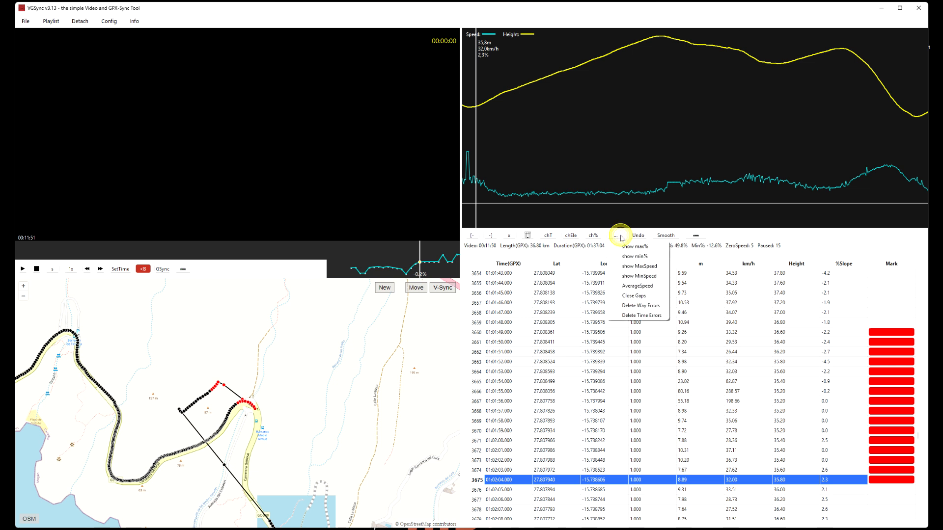
{"action": "left_click", "coordinate": [645, 287]}
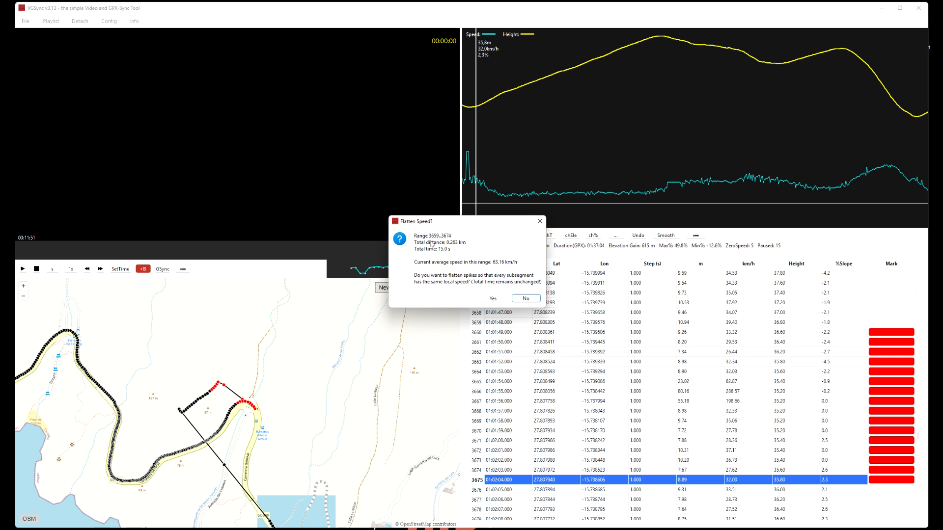
{"action": "left_click", "coordinate": [493, 299]}
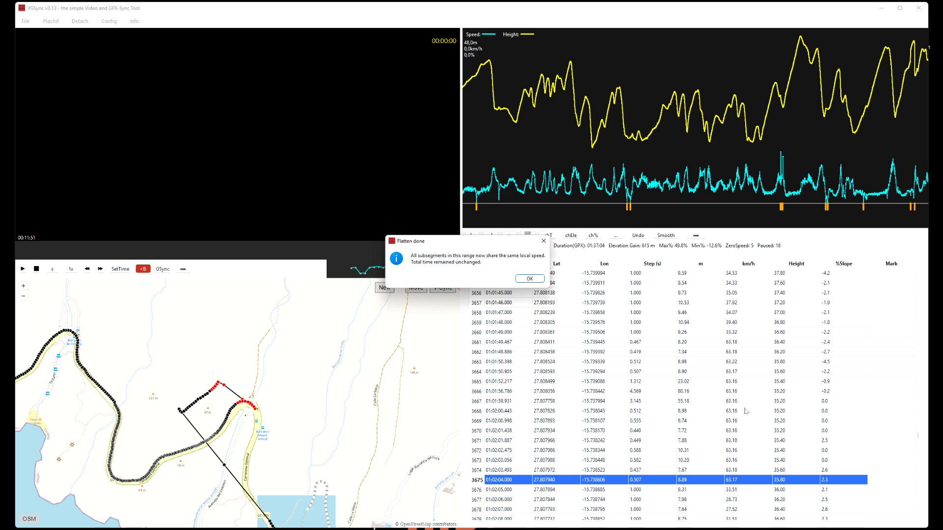
{"action": "left_click", "coordinate": [530, 279]}
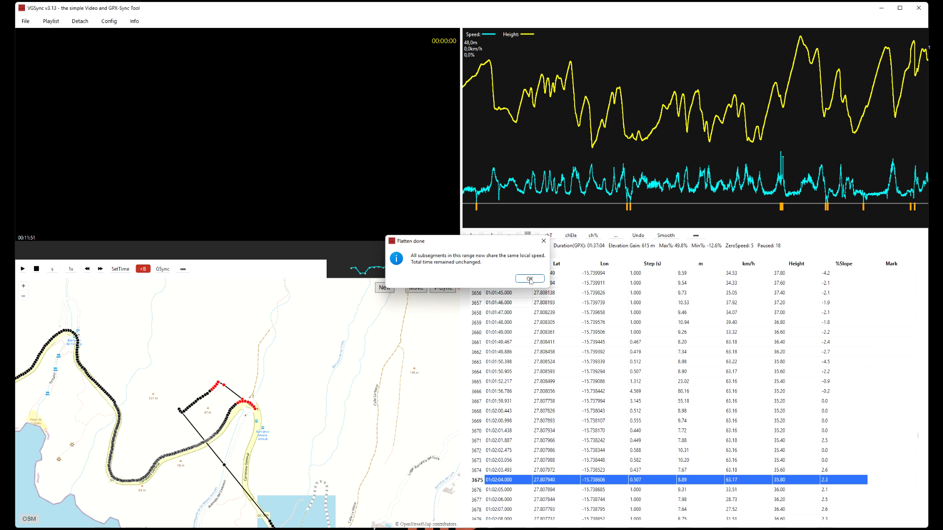
{"action": "left_click", "coordinate": [638, 236]}
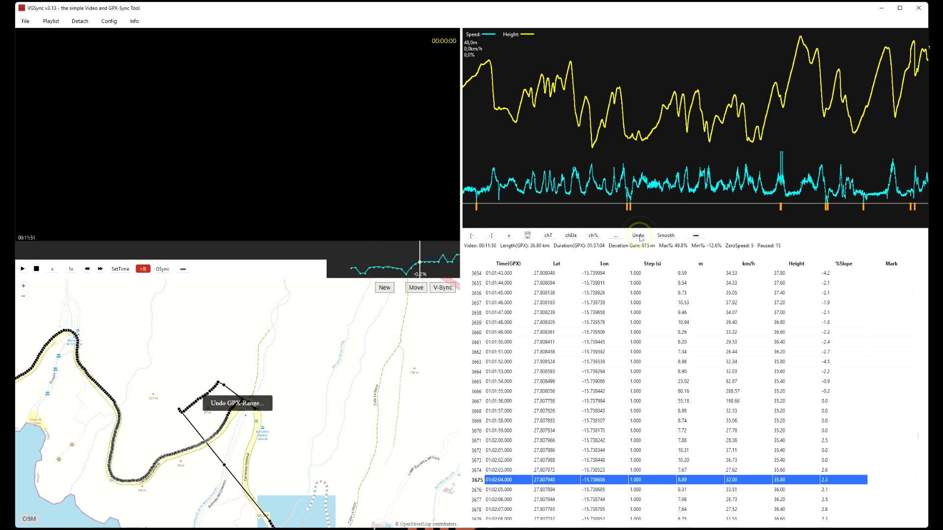
- Run the deletion of time errors on the track
{"action": "left_click", "coordinate": [616, 237]}
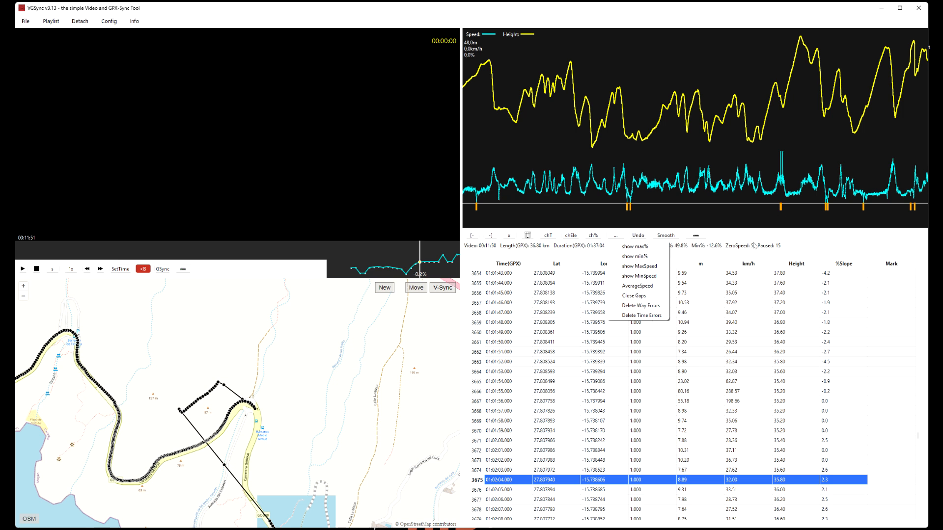
{"action": "left_click", "coordinate": [652, 318]}
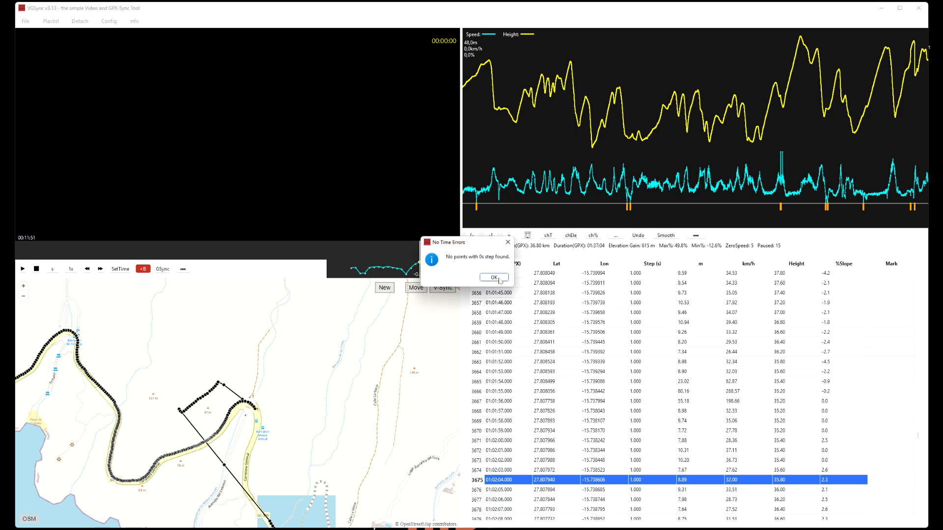
{"action": "left_click", "coordinate": [494, 278]}
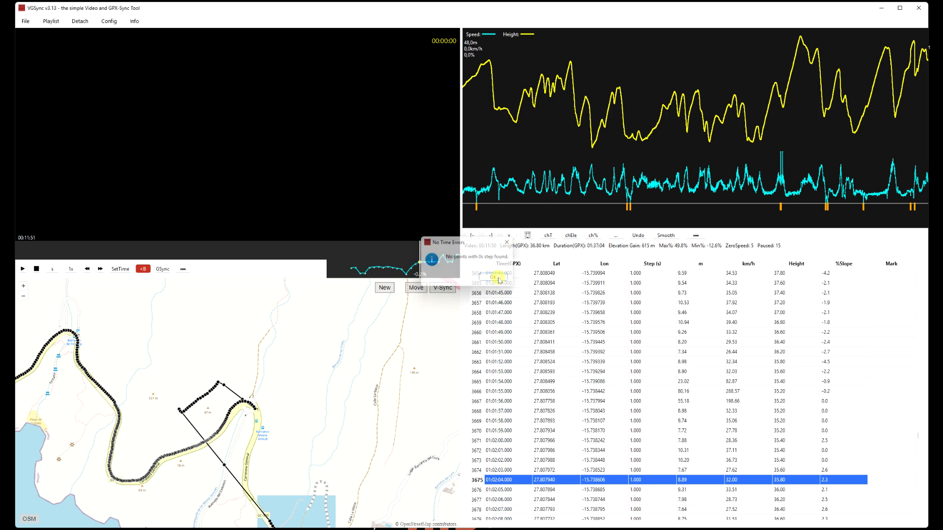
- Examine on the map the gap between track points 3642 and 3643 along the straight stretch beside the road
{"action": "left_click", "coordinate": [616, 236]}
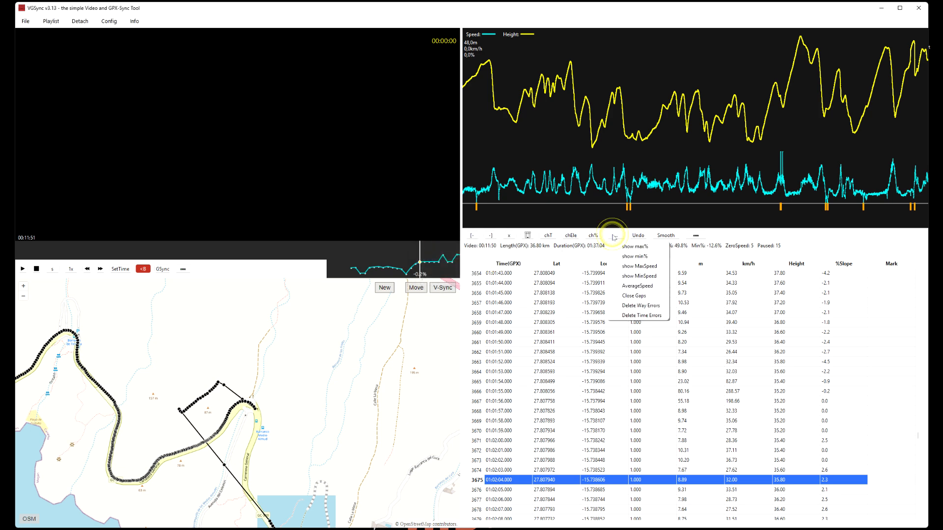
{"action": "left_click_drag", "start_coordinate": [359, 346], "coordinate": [371, 339]}
{"action": "scroll", "coordinate": [368, 338], "scroll_direction": "down", "scroll_amount": 1}
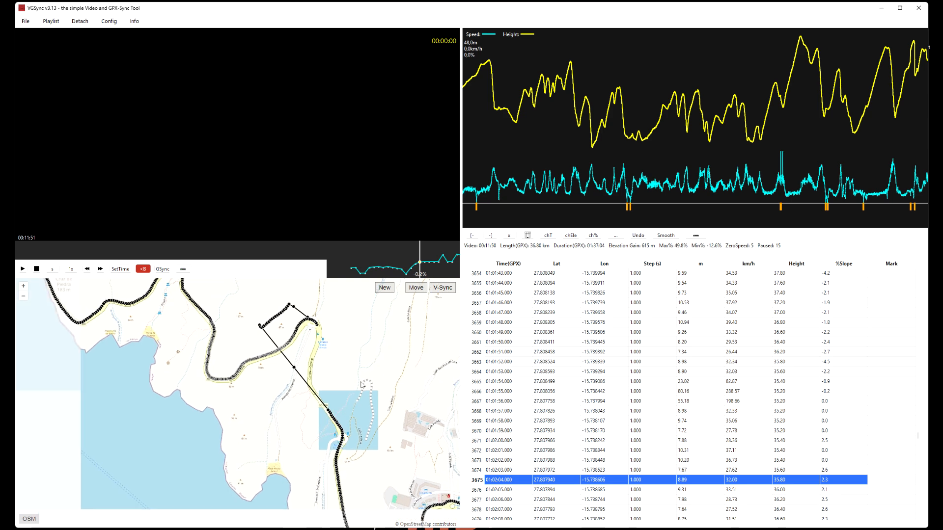
{"action": "scroll", "coordinate": [358, 386], "scroll_direction": "up", "scroll_amount": 2}
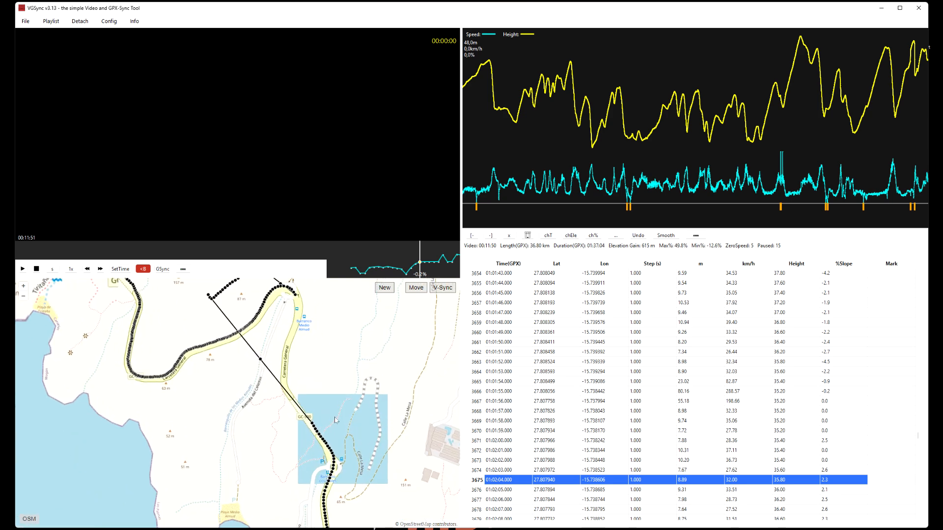
{"action": "left_click", "coordinate": [307, 429]}
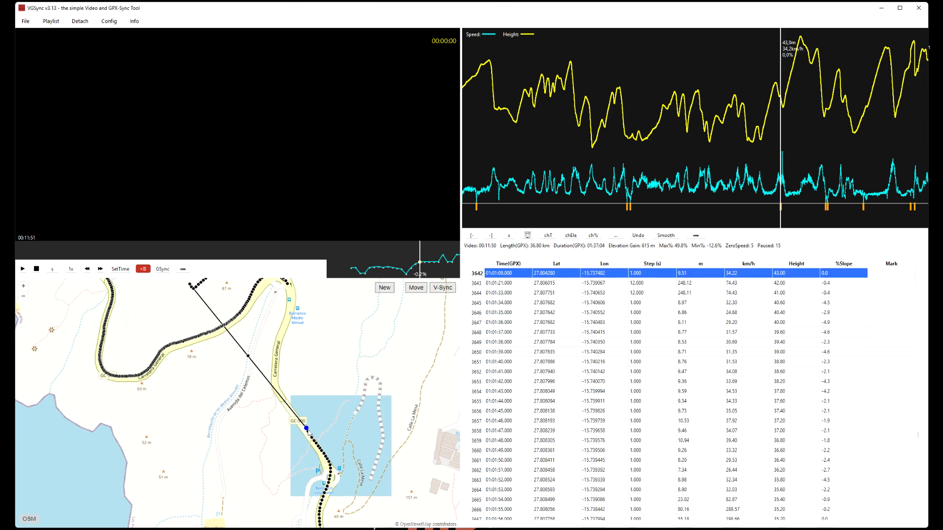
{"action": "left_click", "coordinate": [248, 357]}
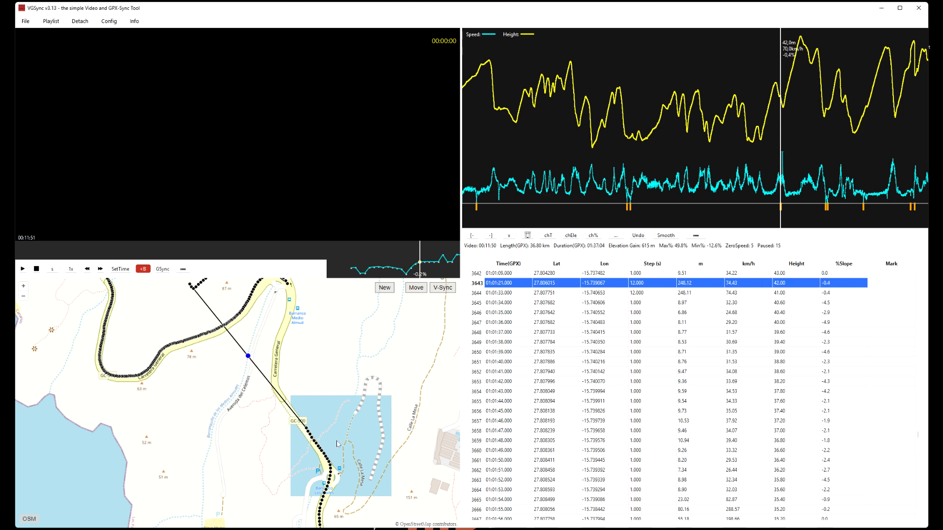
{"action": "left_click", "coordinate": [307, 430]}
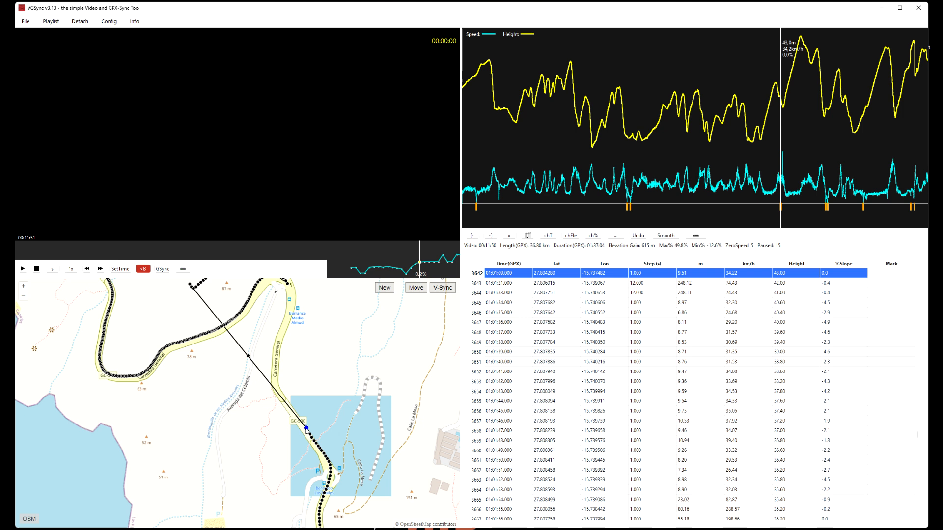
{"action": "left_click", "coordinate": [248, 356]}
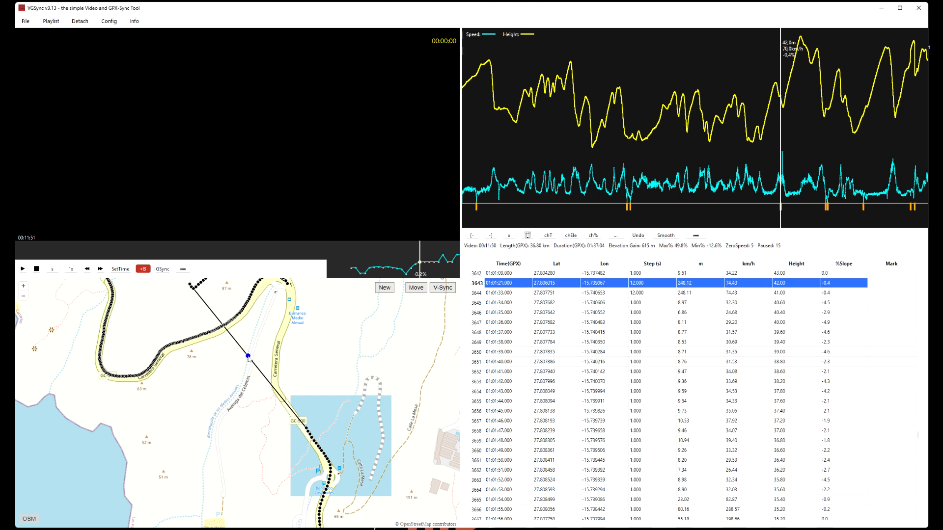
- Close the gap between track points 3642 and 3643 with intermediate points, and undo the insertion
{"action": "left_click", "coordinate": [306, 429]}
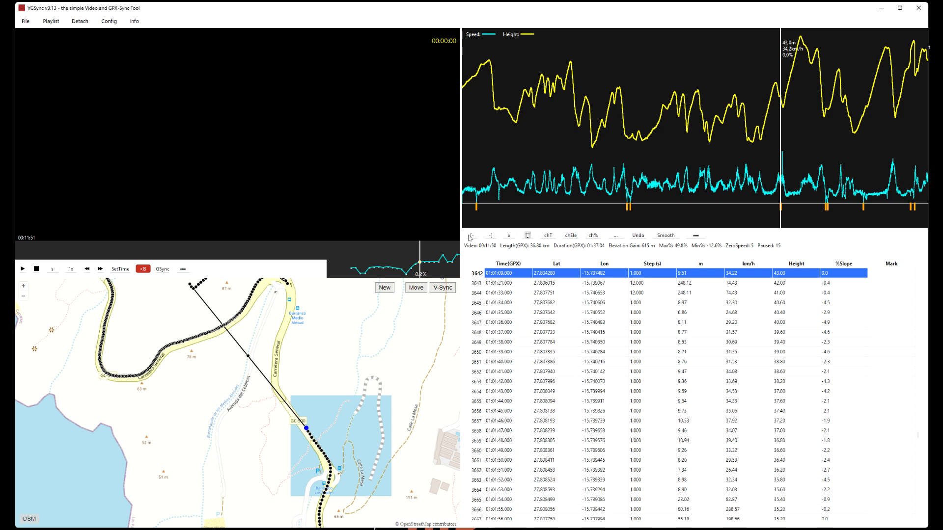
{"action": "left_click", "coordinate": [472, 236]}
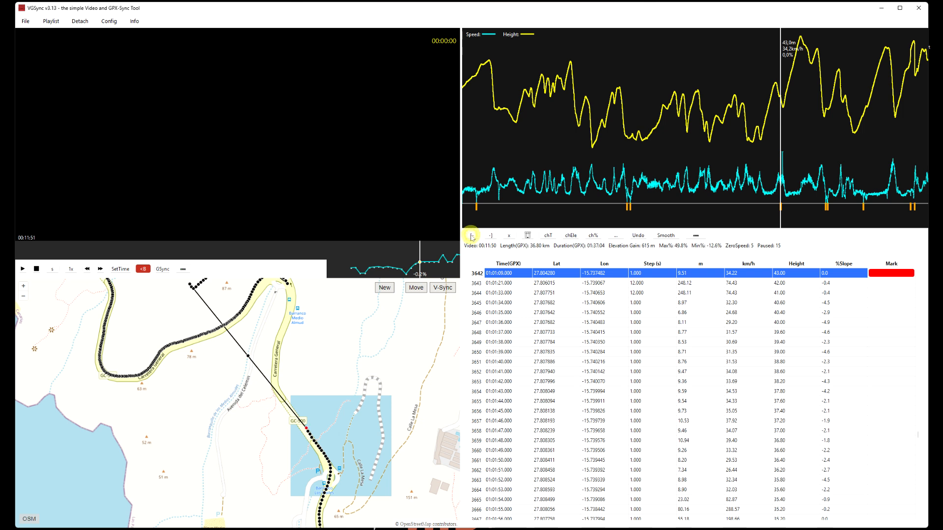
{"action": "left_click", "coordinate": [248, 356]}
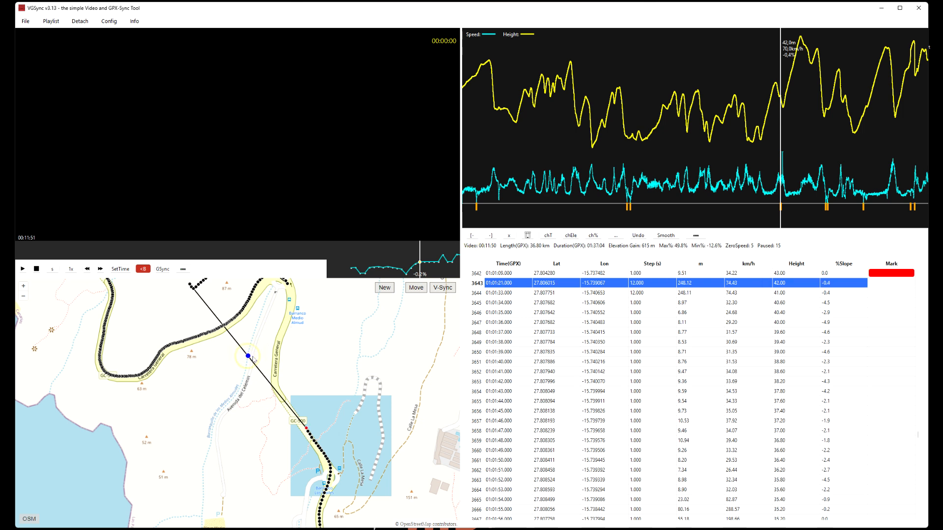
{"action": "left_click", "coordinate": [490, 236]}
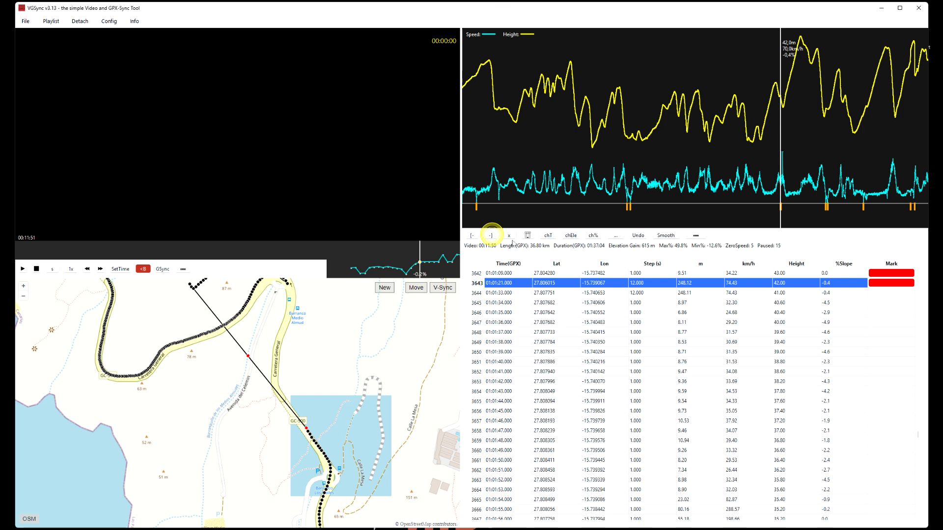
{"action": "left_click", "coordinate": [617, 236]}
{"action": "left_click", "coordinate": [645, 296]}
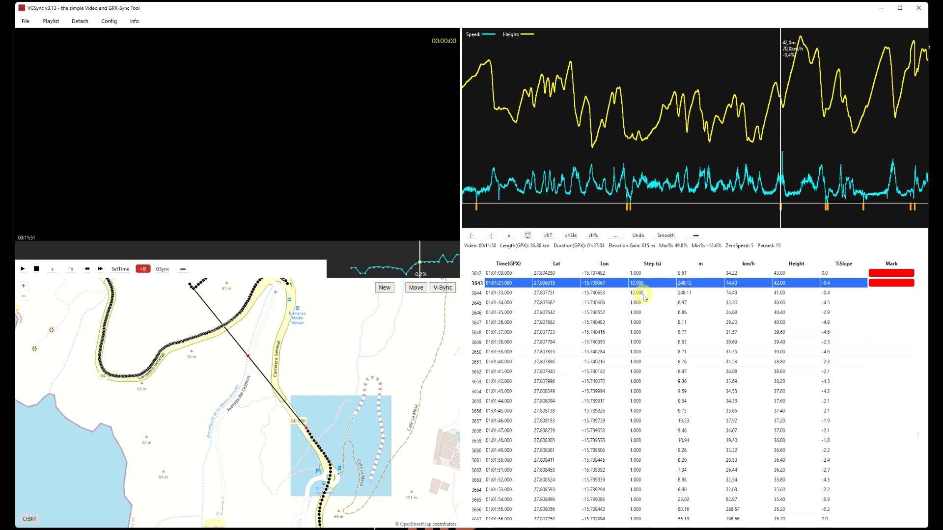
{"action": "left_click", "coordinate": [490, 279]}
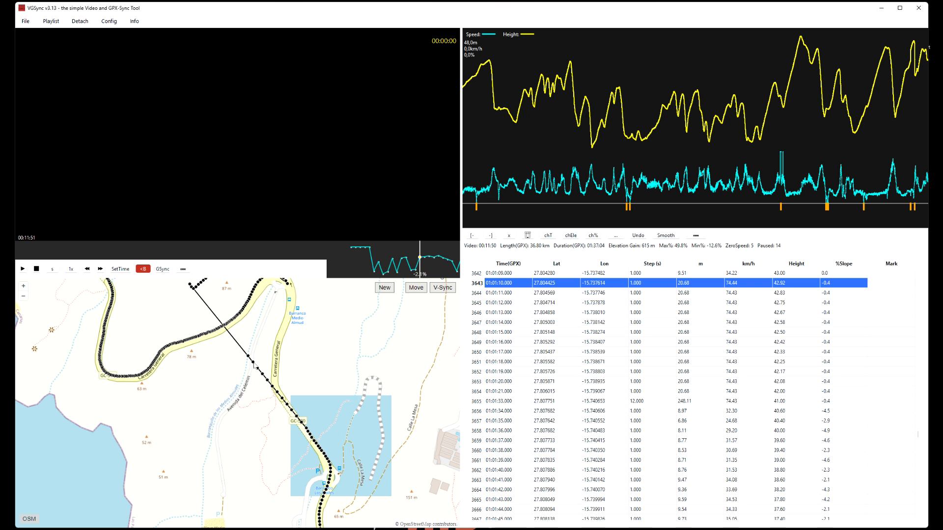
{"action": "scroll", "coordinate": [677, 310], "scroll_direction": "up", "scroll_amount": 2}
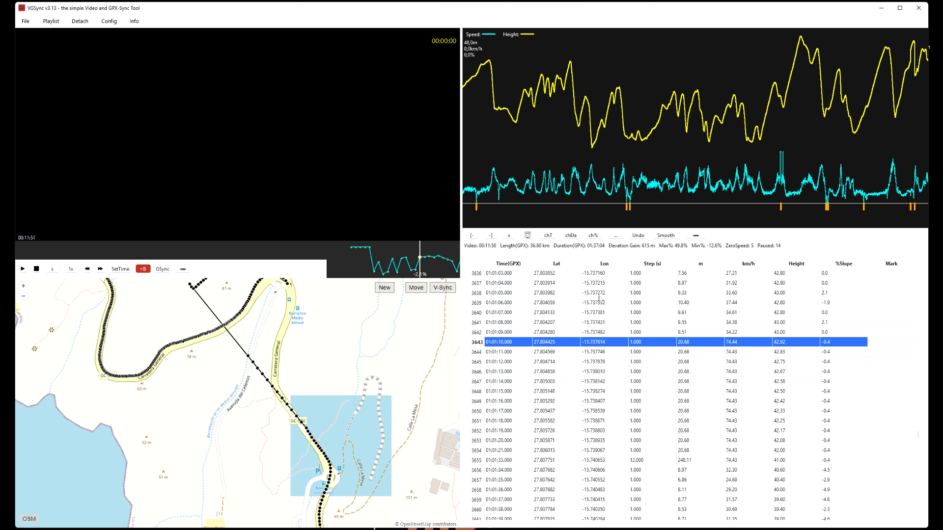
{"action": "left_click", "coordinate": [638, 237]}
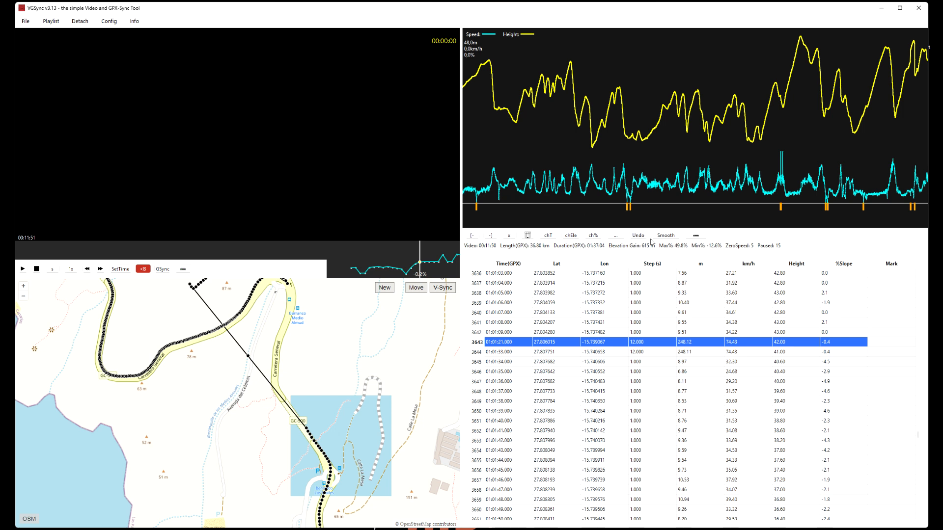
- Smooth the track's slope with box smoothing 10 and flatten value 2.00, inspect the height curve, and undo the smoothing
{"action": "left_click", "coordinate": [666, 236]}
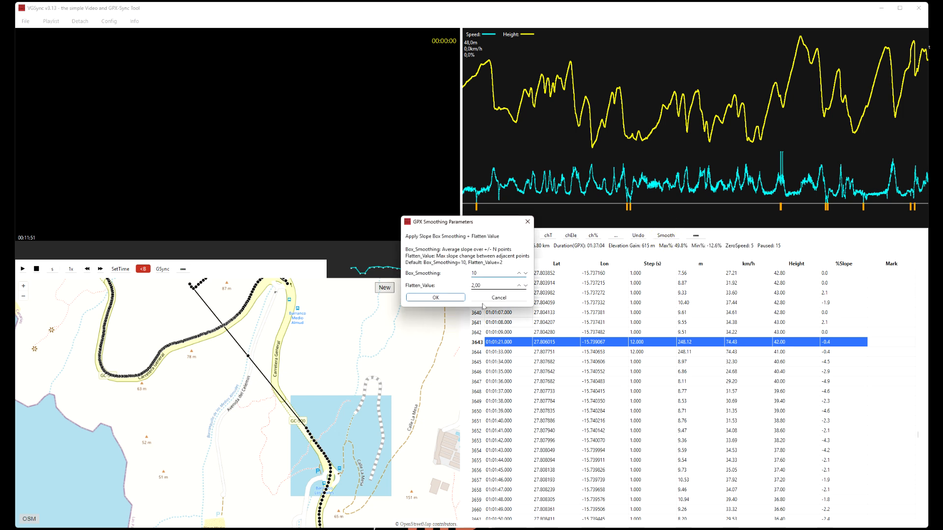
{"action": "left_click", "coordinate": [447, 298]}
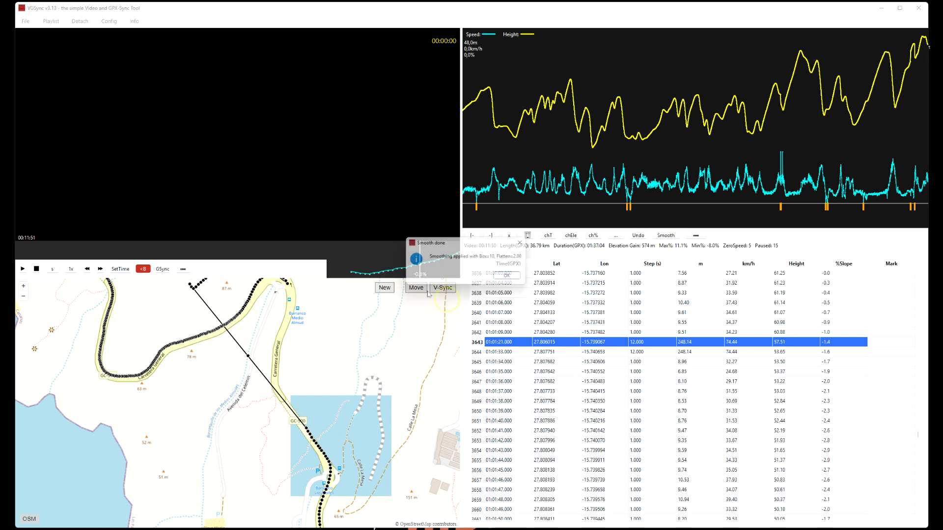
{"action": "left_click", "coordinate": [506, 279]}
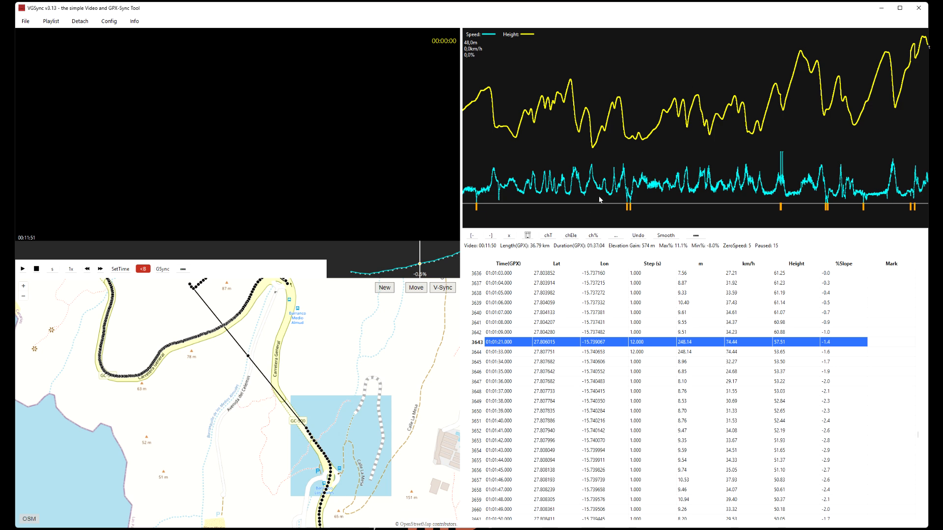
{"action": "scroll", "coordinate": [590, 194], "scroll_direction": "up", "scroll_amount": 5}
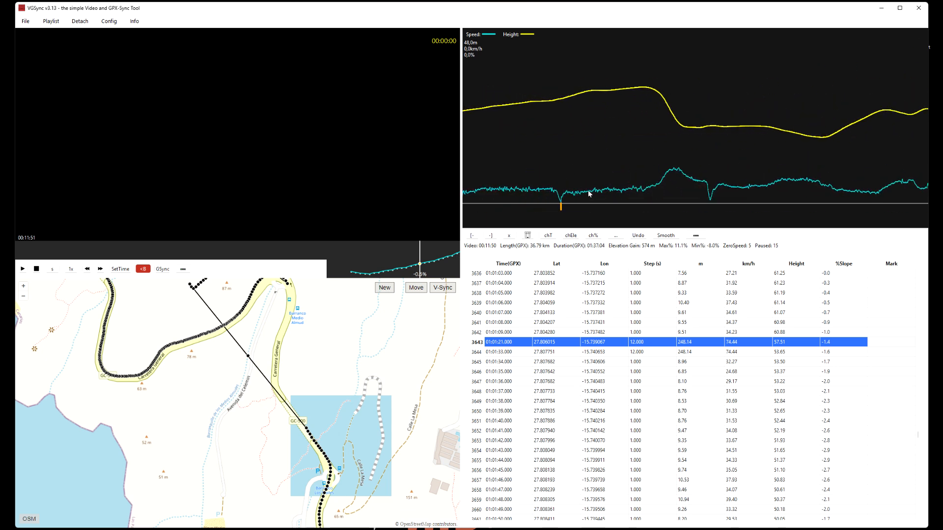
{"action": "scroll", "coordinate": [590, 194], "scroll_direction": "up", "scroll_amount": 4}
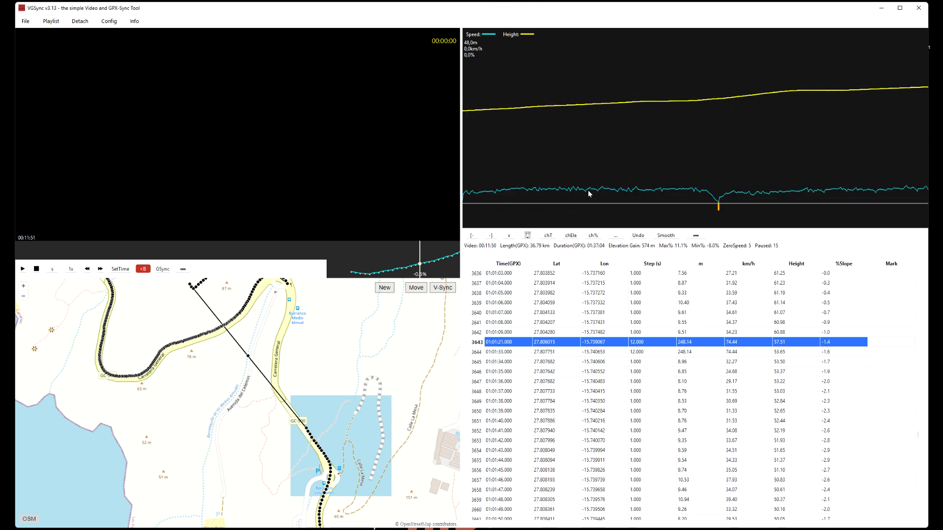
{"action": "left_click", "coordinate": [639, 237]}
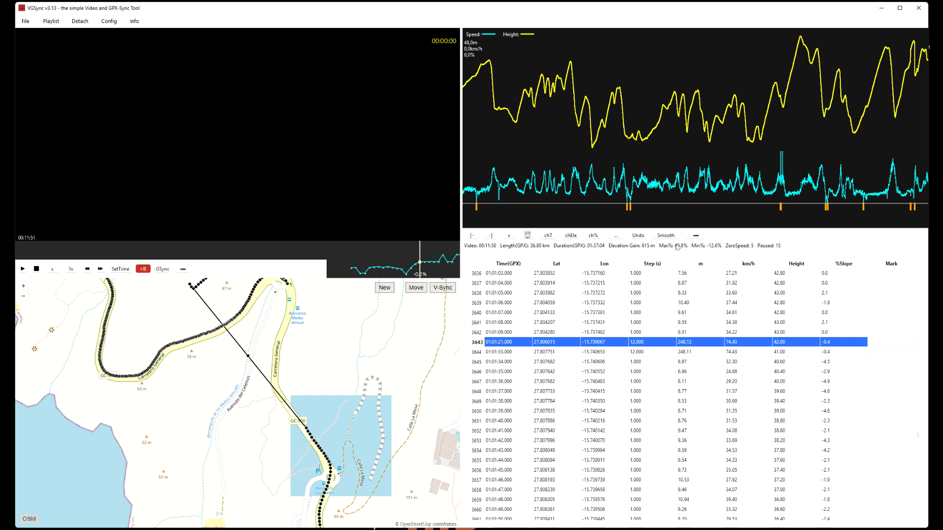
- Load the GC GPX file as a new track, consulting the Telemetry Lite for GoPro page in the browser before choosing the file
{"action": "left_click", "coordinate": [25, 22]}
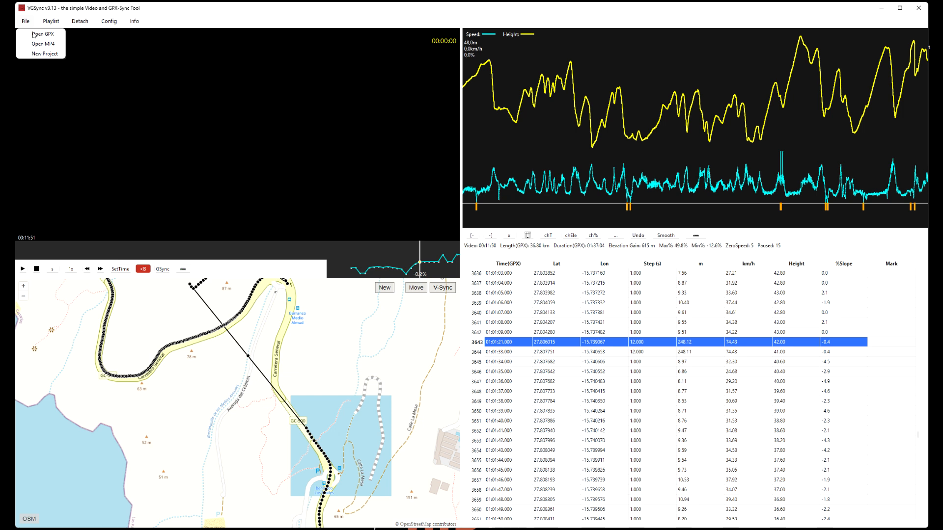
{"action": "left_click", "coordinate": [34, 34]}
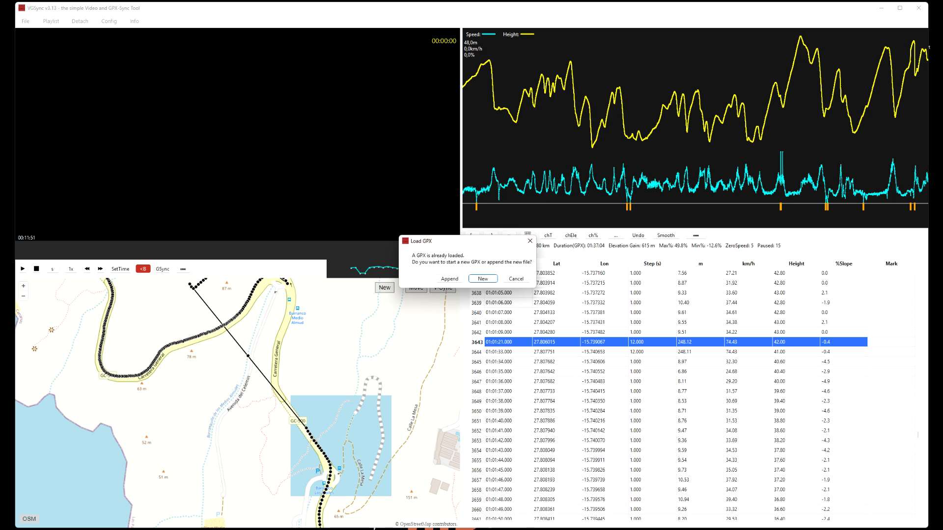
{"action": "key", "text": "alt+Tab"}
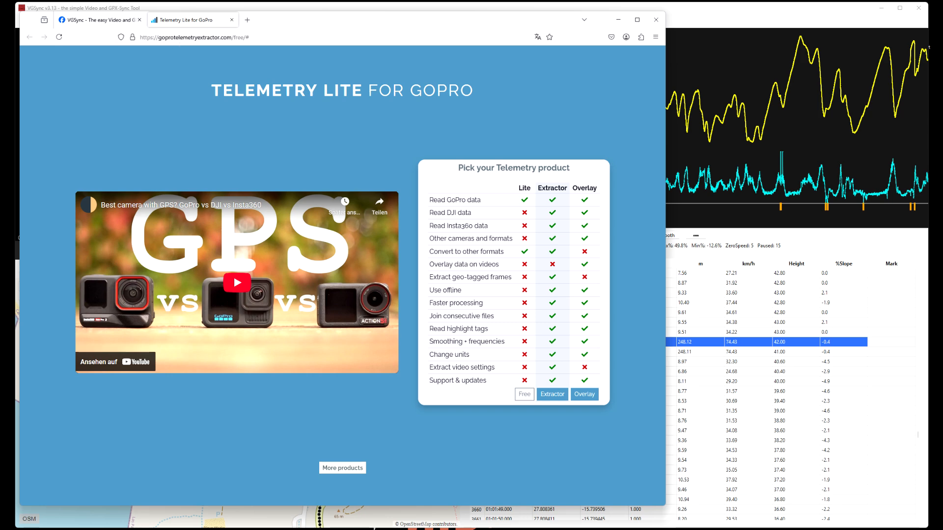
{"action": "left_click", "coordinate": [524, 394]}
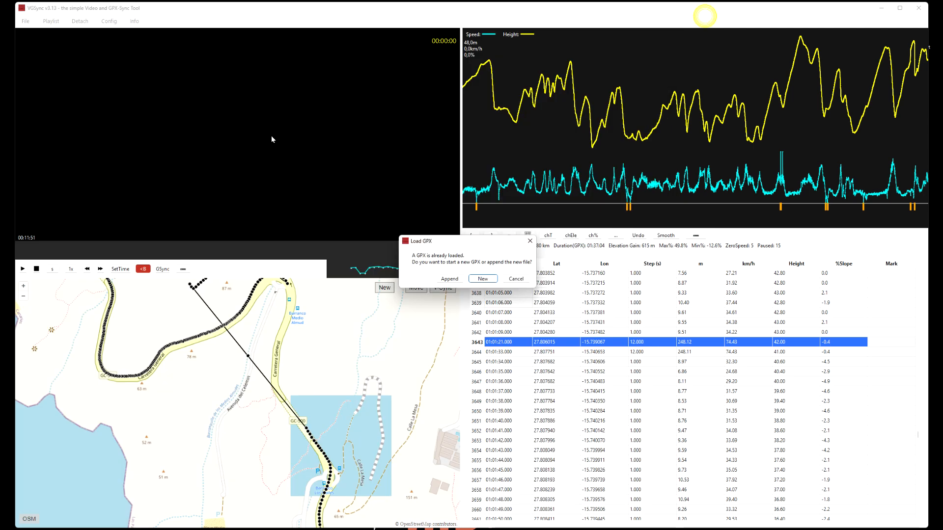
{"action": "left_click", "coordinate": [483, 279]}
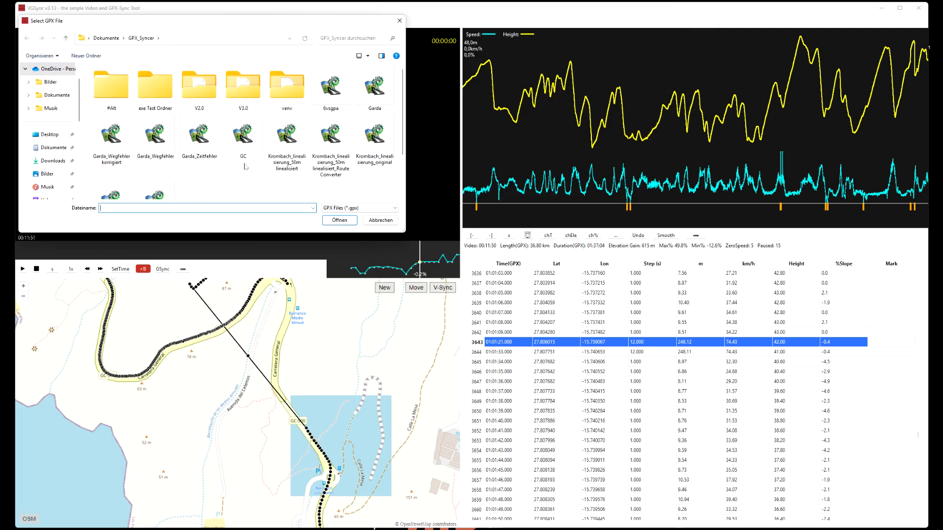
{"action": "left_click", "coordinate": [247, 147]}
{"action": "left_click", "coordinate": [340, 220]}
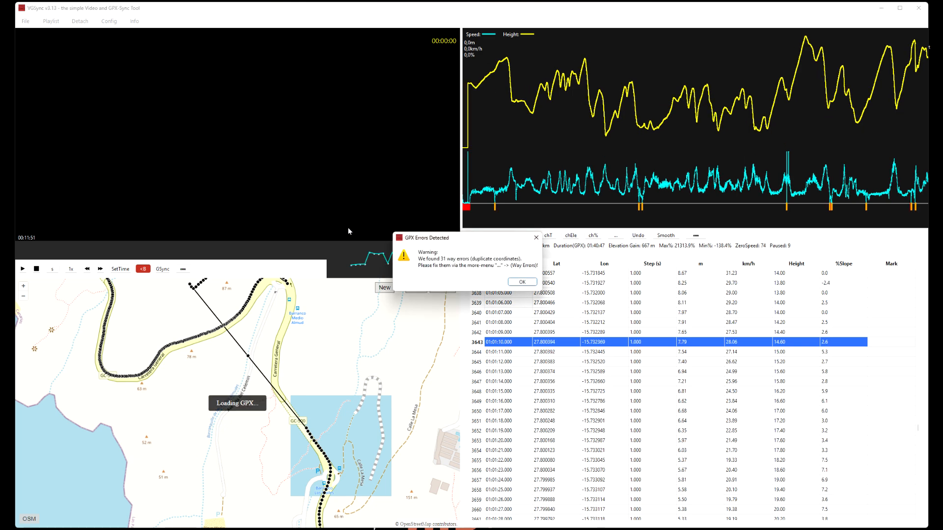
{"action": "left_click", "coordinate": [522, 282]}
{"action": "left_click", "coordinate": [488, 276]}
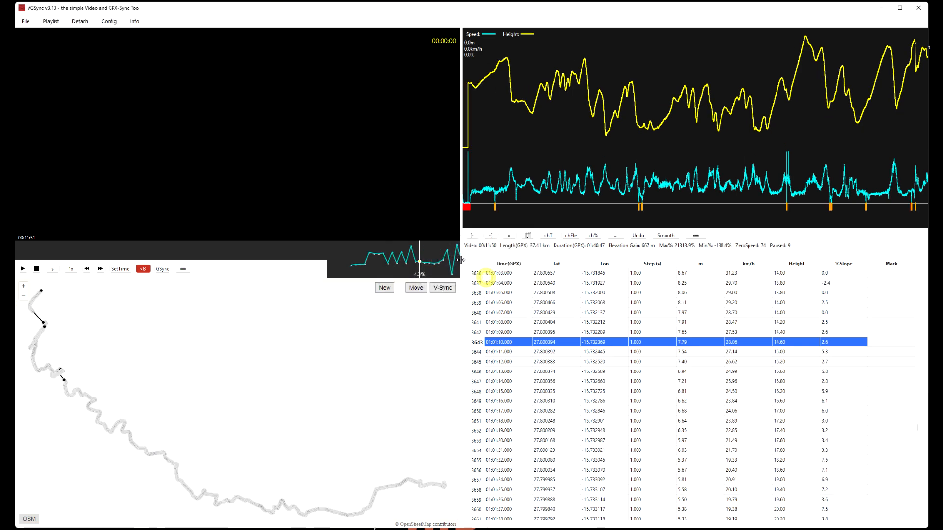
- Append the Garda_Zeitfehler GPX file to the loaded track and view the whole combined route on the map
{"action": "left_click", "coordinate": [34, 36]}
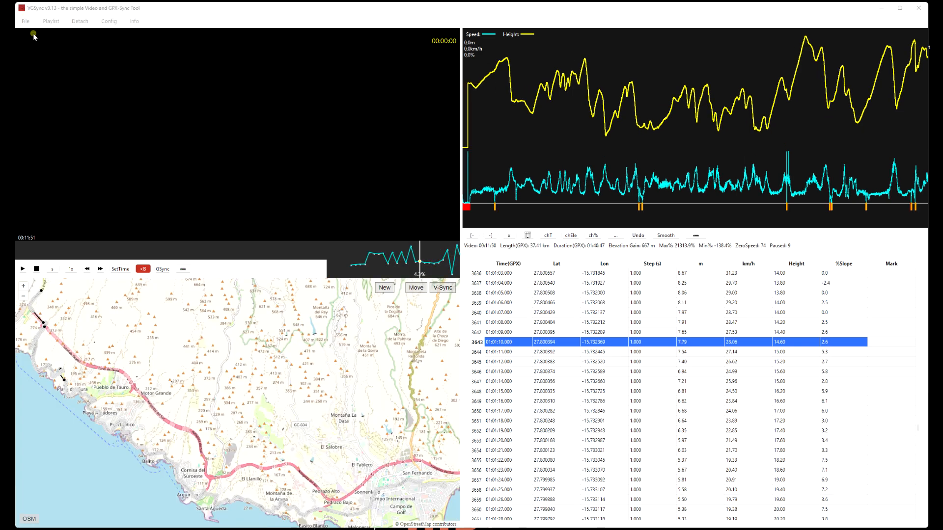
{"action": "left_click", "coordinate": [434, 278]}
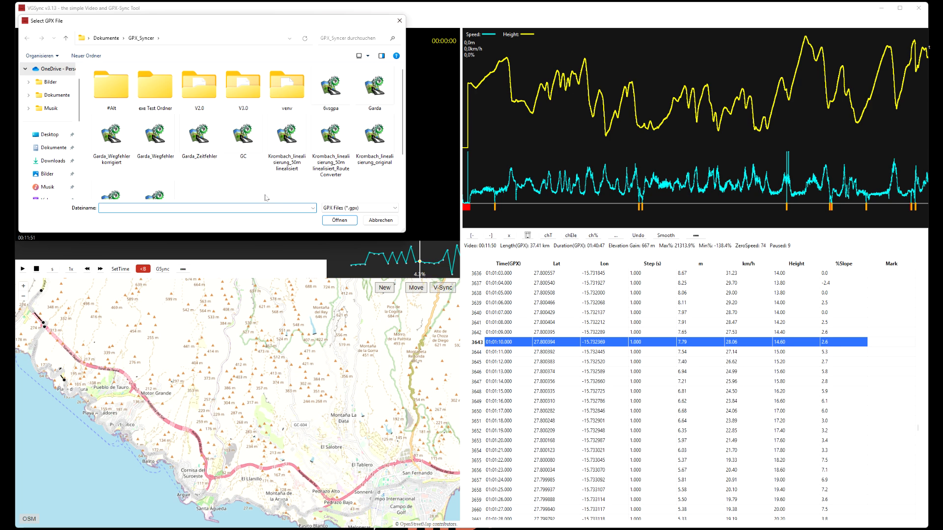
{"action": "left_click", "coordinate": [199, 139]}
{"action": "left_click", "coordinate": [344, 222]}
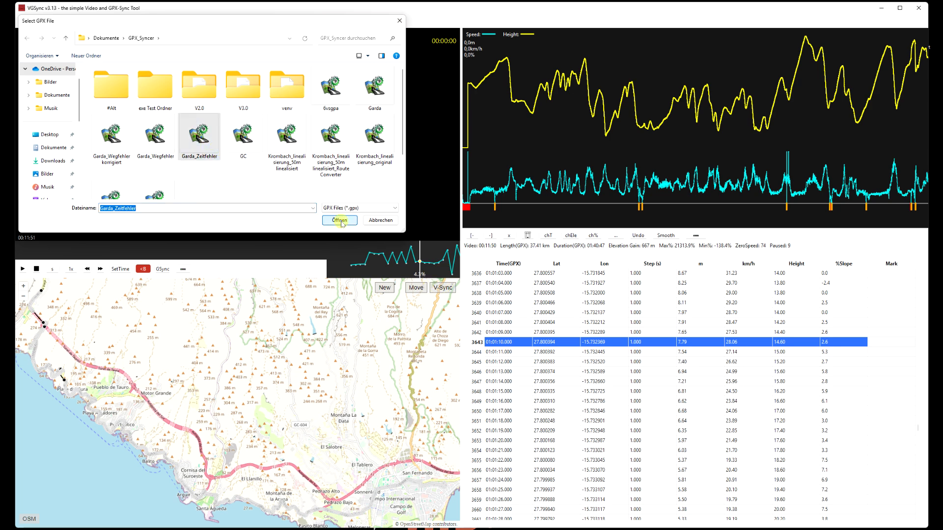
{"action": "left_click", "coordinate": [537, 284]}
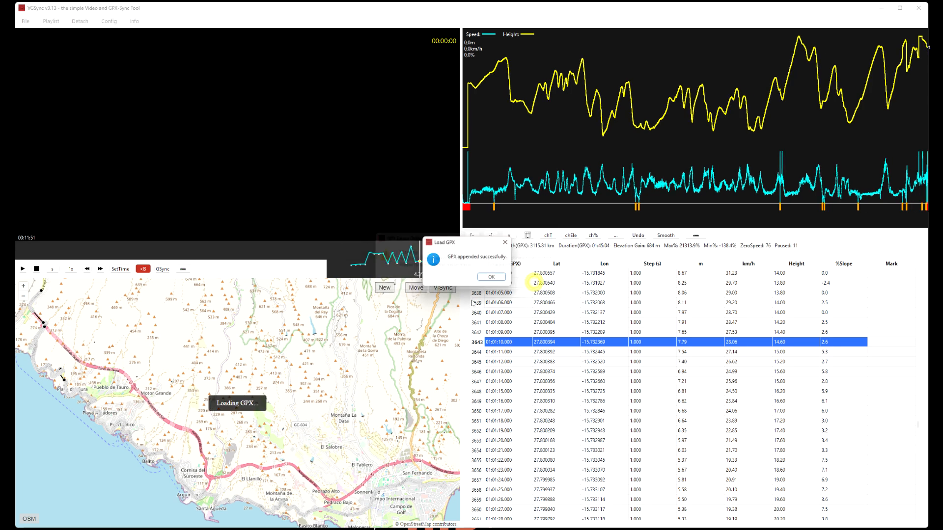
{"action": "left_click", "coordinate": [493, 279]}
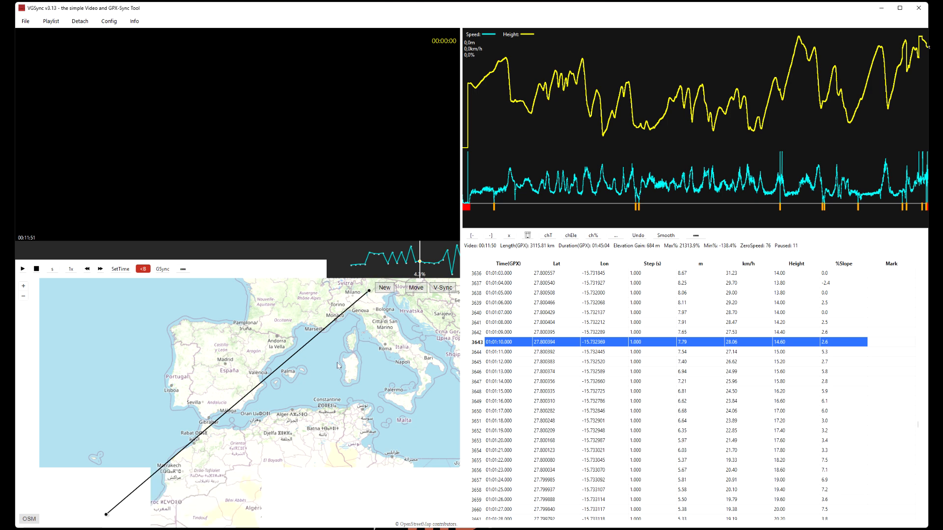
{"action": "scroll", "coordinate": [348, 368], "scroll_direction": "down", "scroll_amount": 1}
{"action": "scroll", "coordinate": [353, 390], "scroll_direction": "down", "scroll_amount": 1}
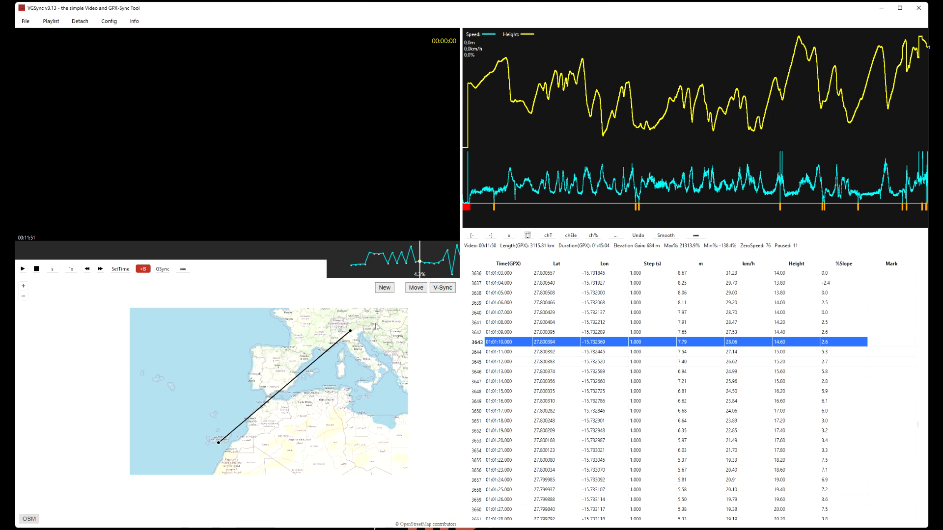
{"action": "scroll", "coordinate": [373, 336], "scroll_direction": "up", "scroll_amount": 1}
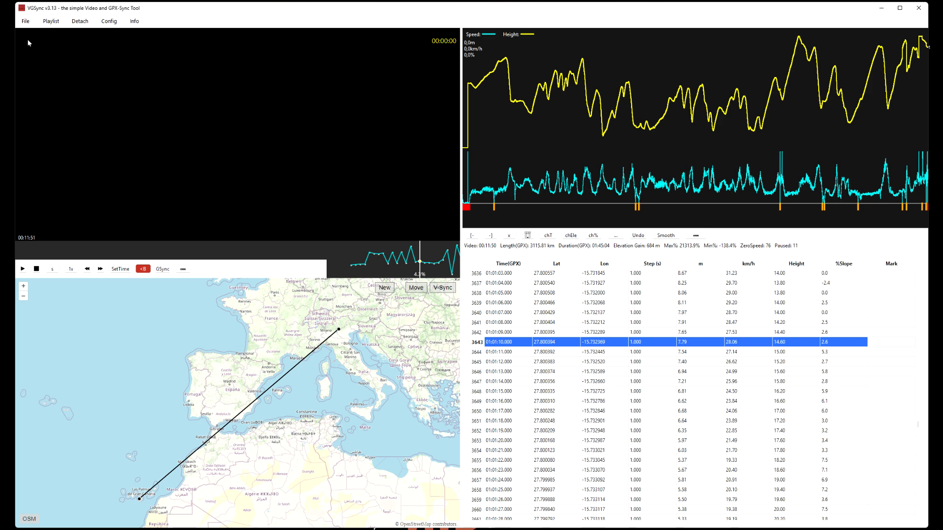
- Start a new project, removing all GPX data, videos, cuts and marks
{"action": "left_click", "coordinate": [25, 21]}
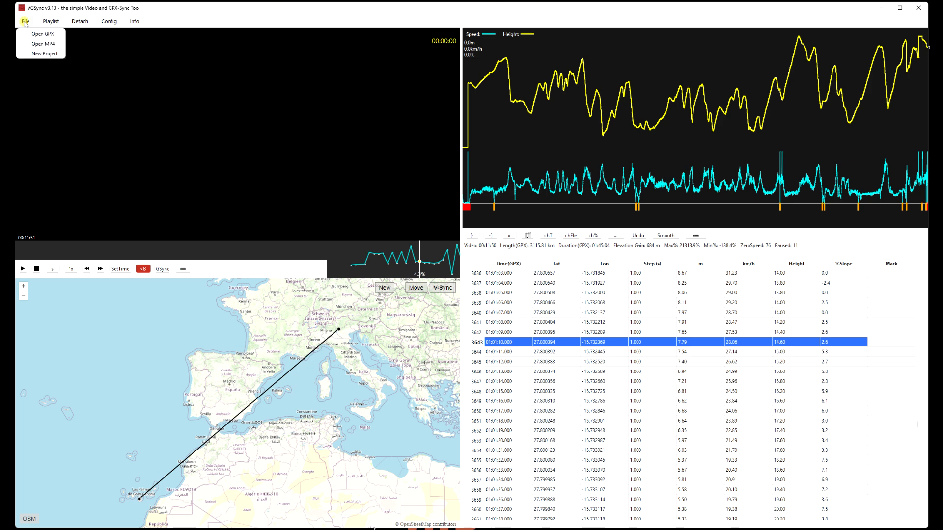
{"action": "left_click", "coordinate": [42, 54]}
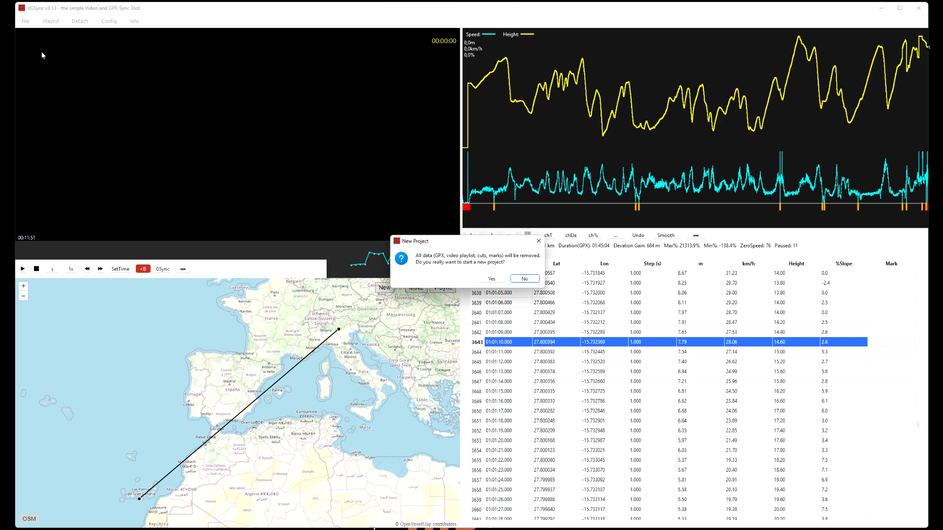
{"action": "left_click", "coordinate": [487, 279]}
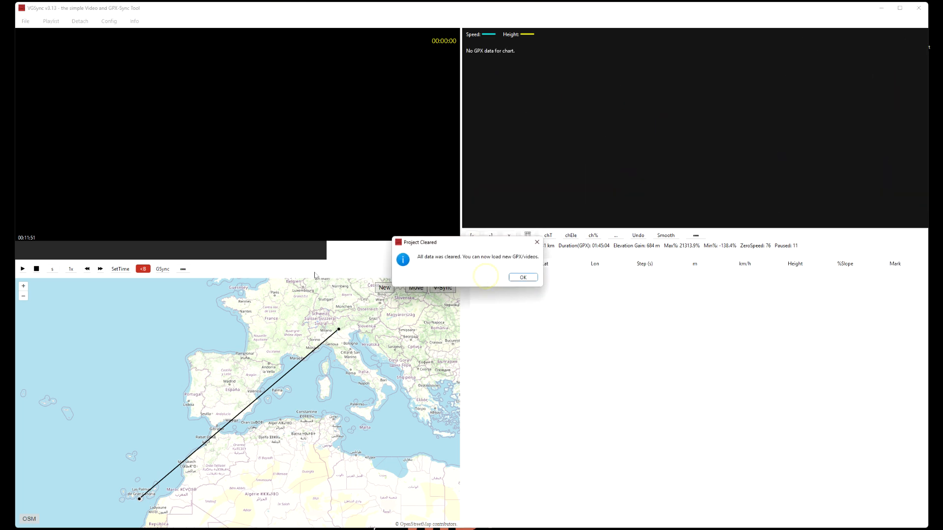
{"action": "left_click", "coordinate": [521, 276]}
- Load the GC GPX file into the empty project
{"action": "left_click", "coordinate": [26, 22]}
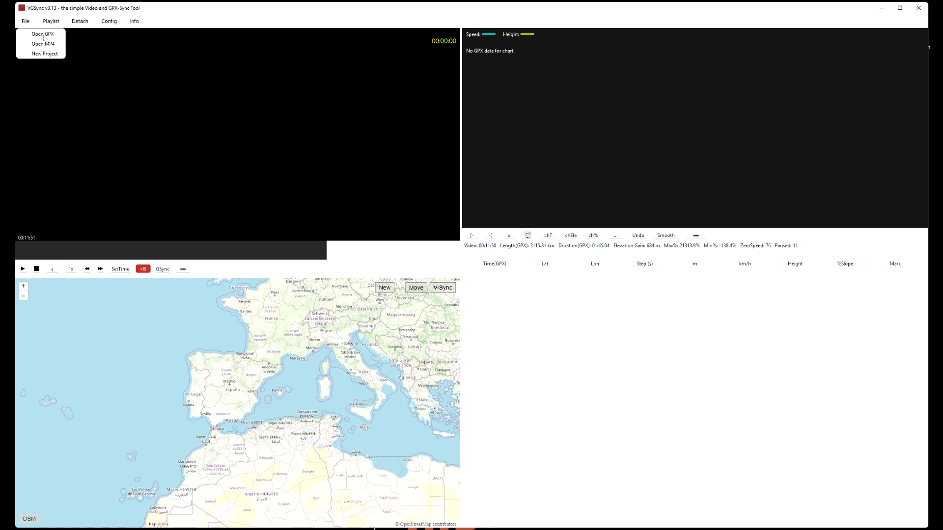
{"action": "left_click", "coordinate": [43, 34]}
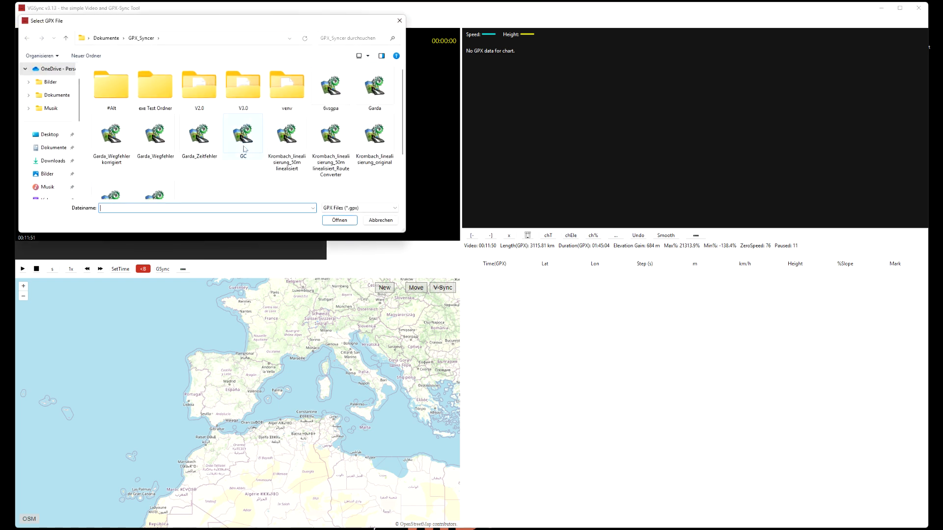
{"action": "left_click", "coordinate": [245, 149]}
{"action": "left_click", "coordinate": [336, 220]}
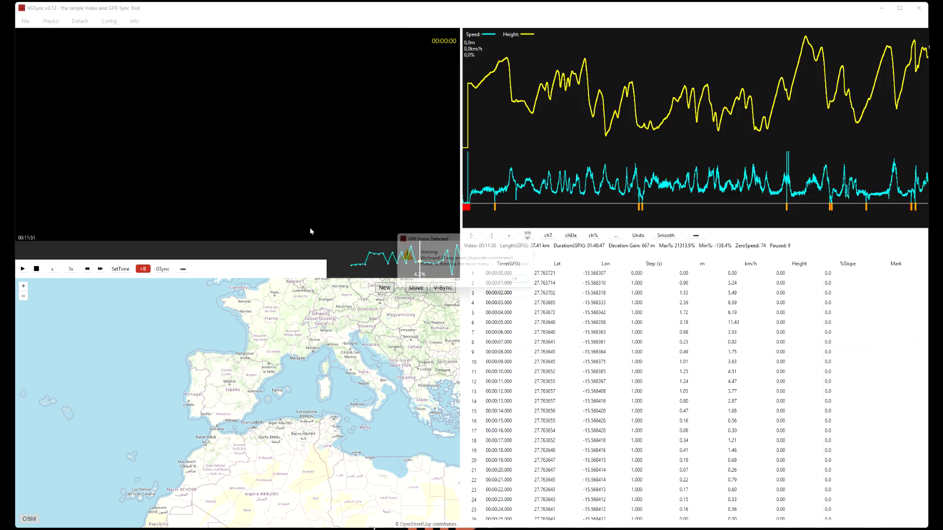
{"action": "left_click", "coordinate": [523, 279]}
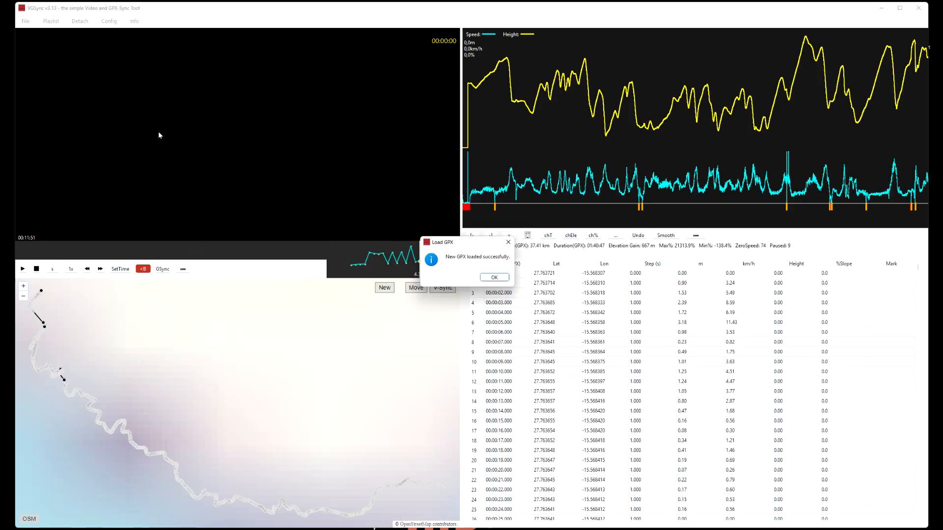
{"action": "key", "text": "Return"}
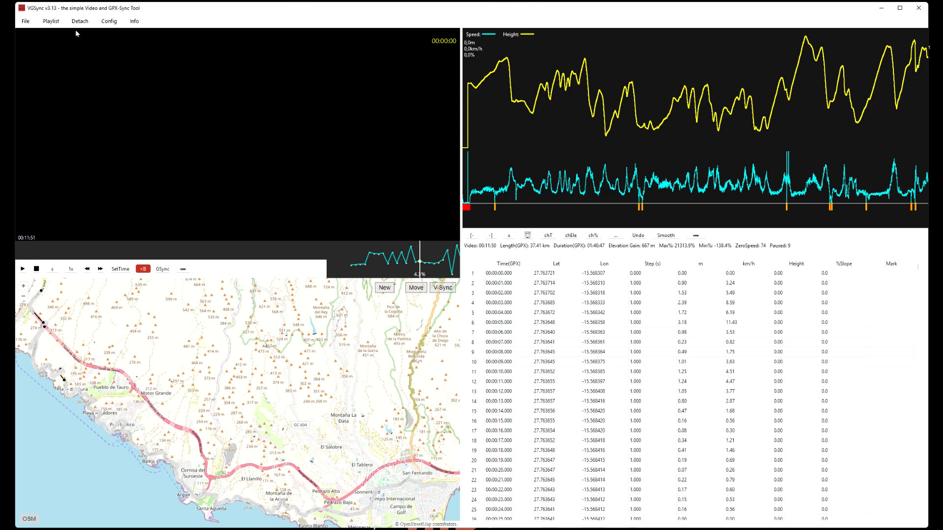
- Load the video file GC_Geschnitten into the project
{"action": "left_click", "coordinate": [25, 22]}
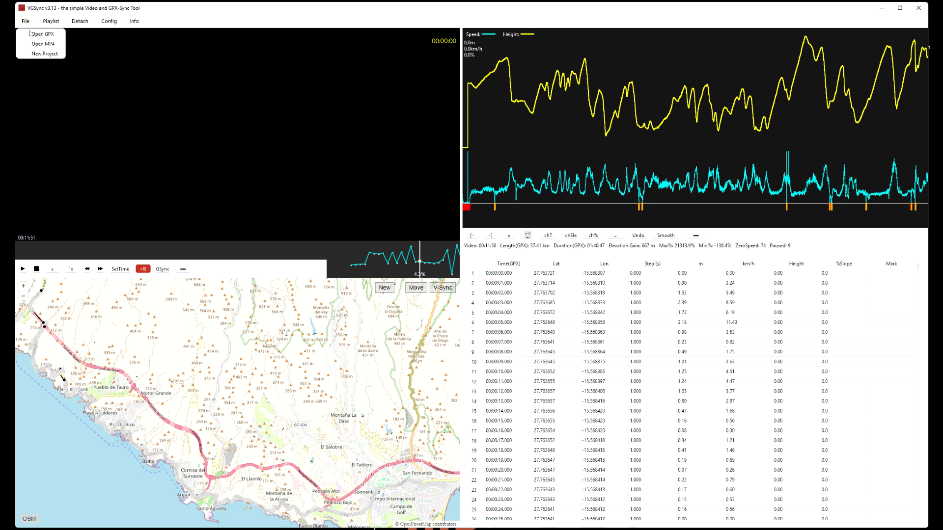
{"action": "left_click", "coordinate": [42, 44]}
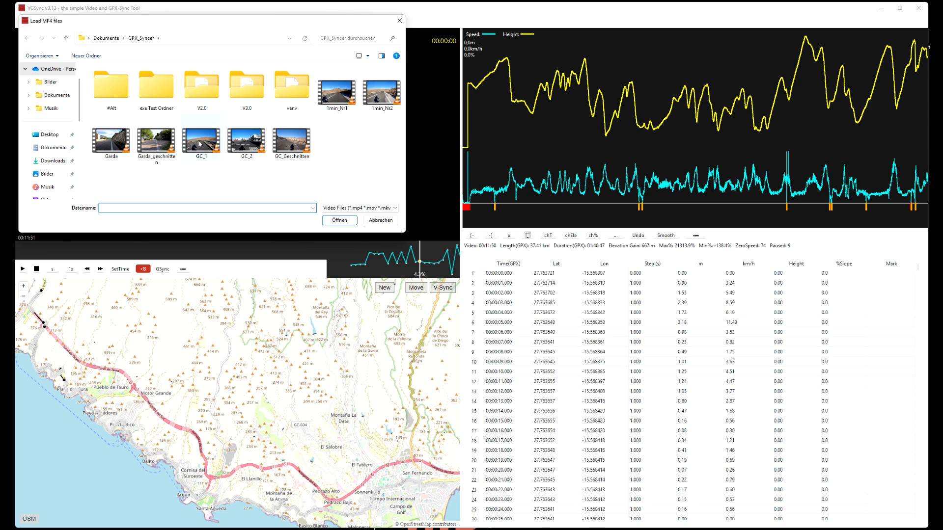
{"action": "left_click", "coordinate": [294, 141]}
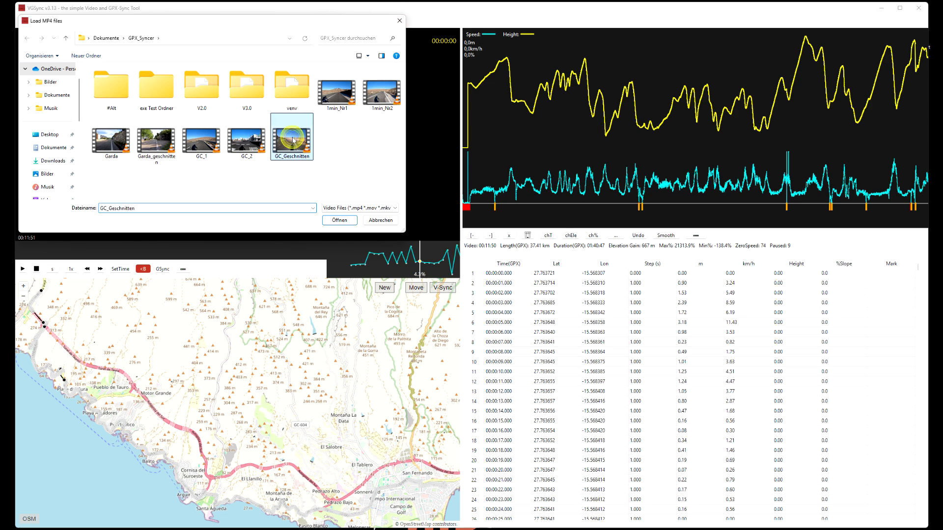
{"action": "left_click", "coordinate": [344, 221]}
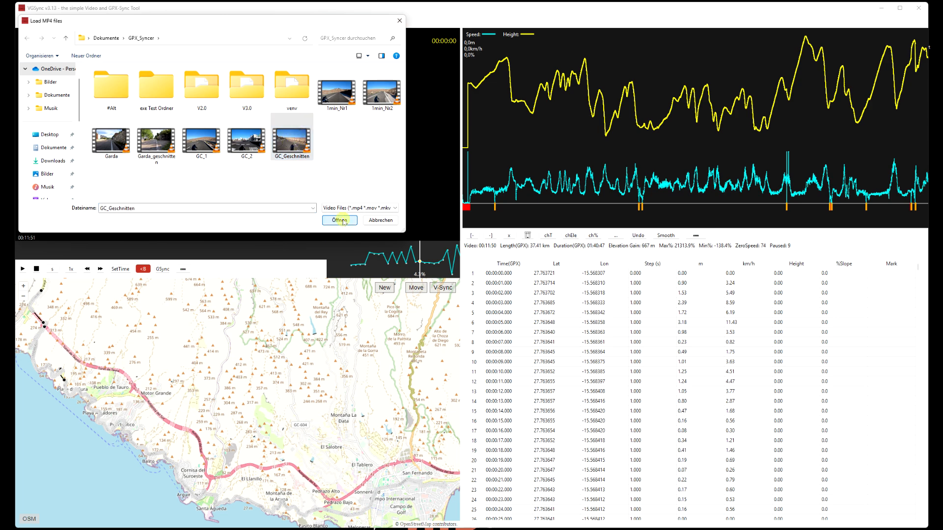
{"action": "left_click", "coordinate": [497, 277]}
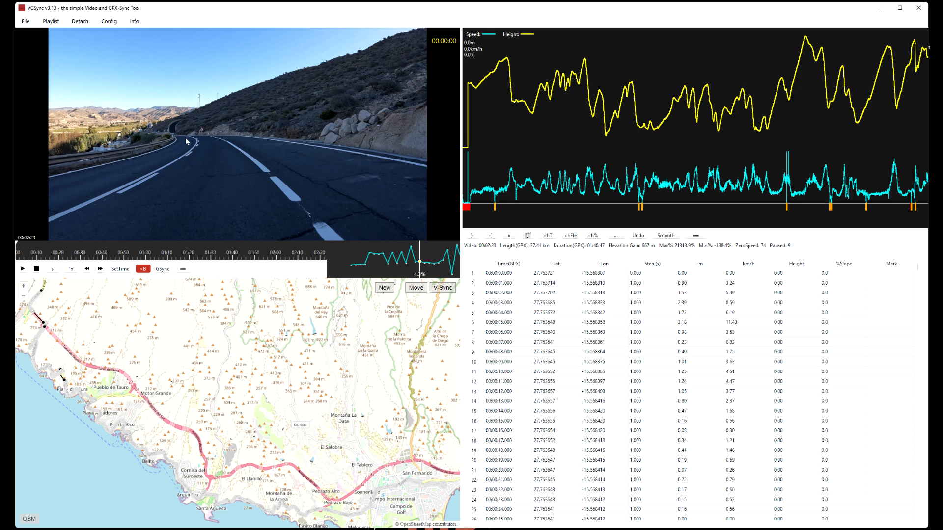
- Show the playlist to check which videos are loaded in the project
{"action": "left_click", "coordinate": [31, 23]}
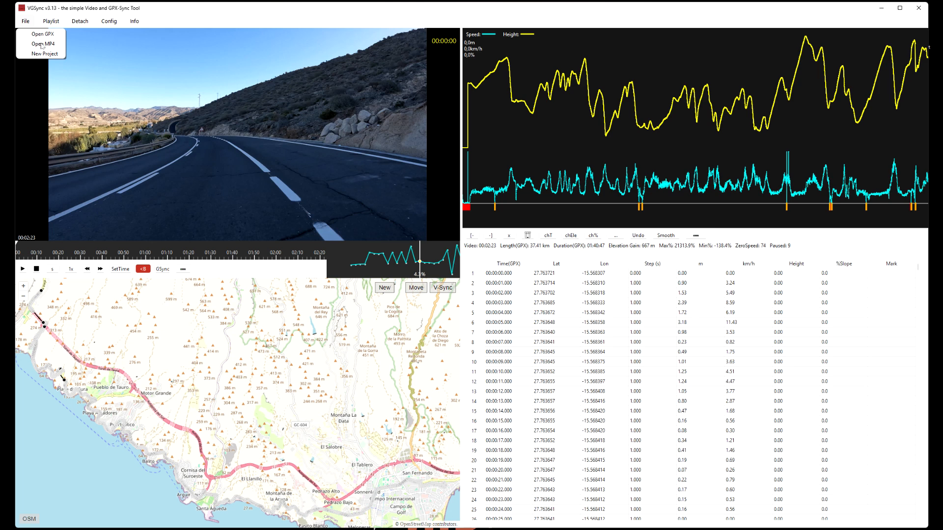
{"action": "left_click", "coordinate": [26, 21]}
{"action": "left_click", "coordinate": [26, 21]}
{"action": "mouse_move", "coordinate": [50, 26]}
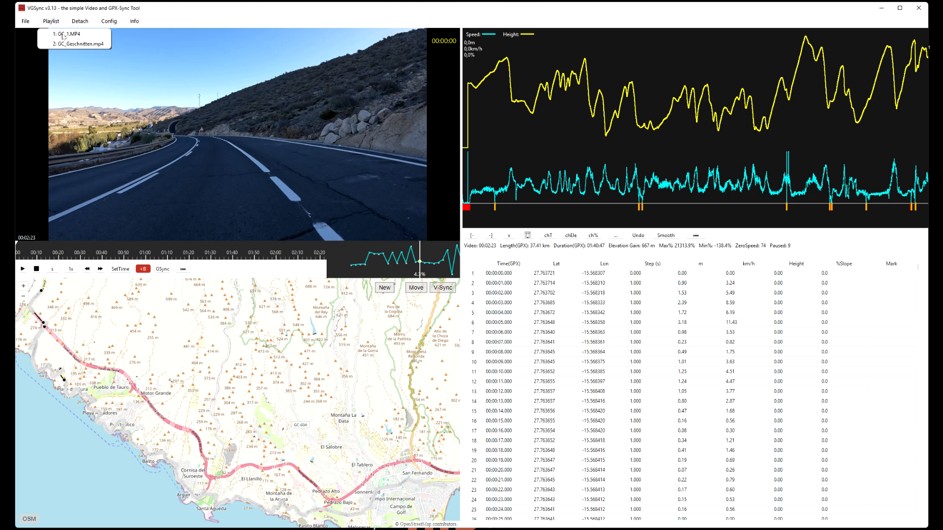
- Try to remove GC_1.MP4 from the playlist, and delete GC_Geschnitten.mp4 from it
{"action": "left_click", "coordinate": [61, 33]}
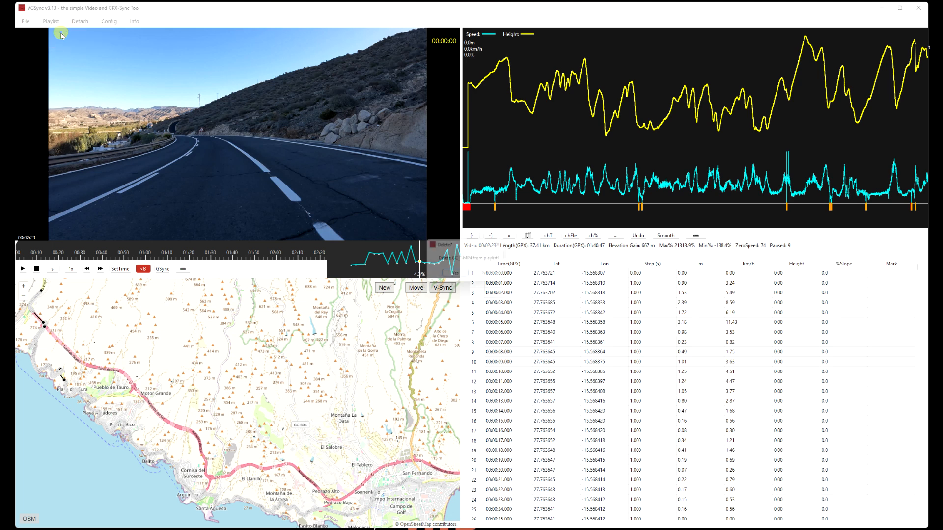
{"action": "left_click", "coordinate": [453, 276]}
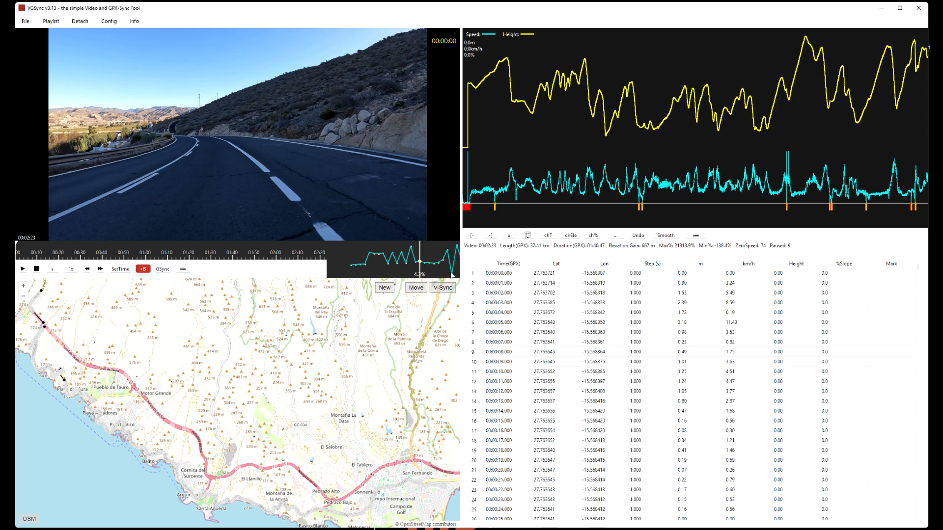
{"action": "left_click", "coordinate": [51, 23]}
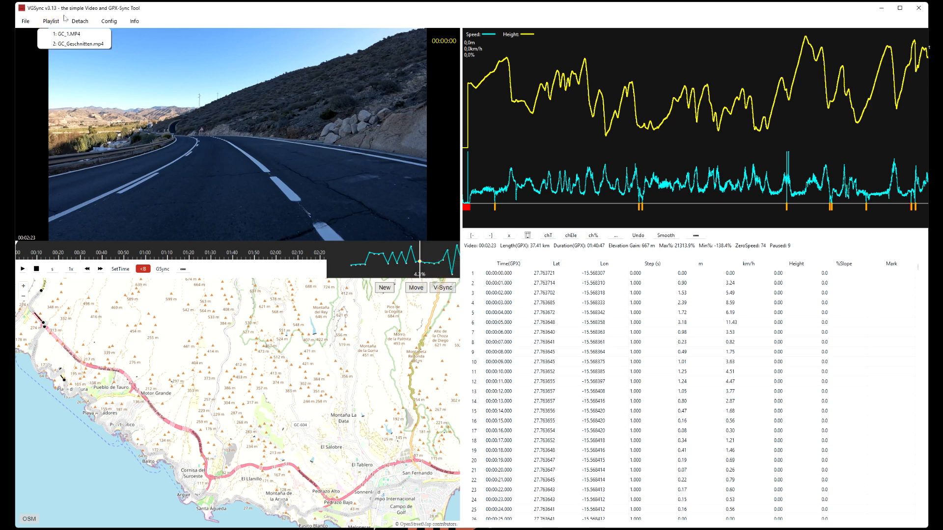
{"action": "left_click", "coordinate": [67, 44]}
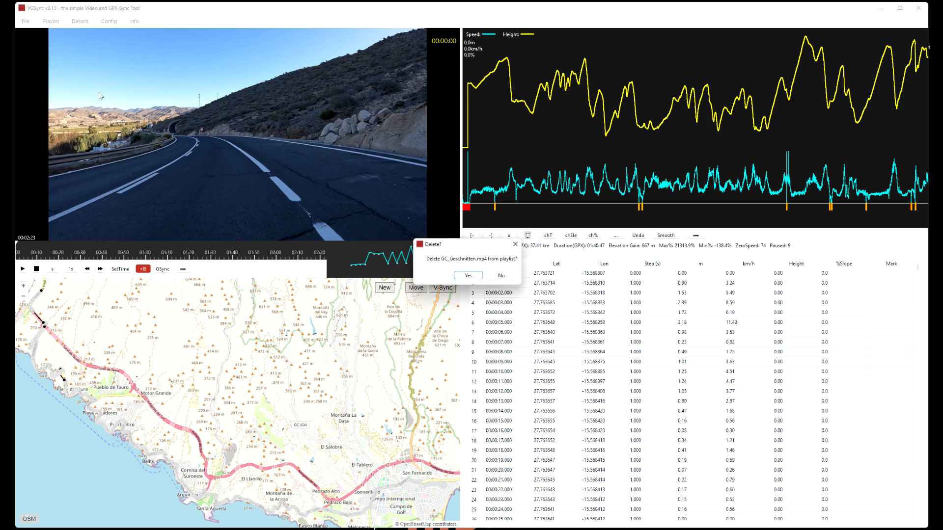
{"action": "left_click", "coordinate": [468, 275]}
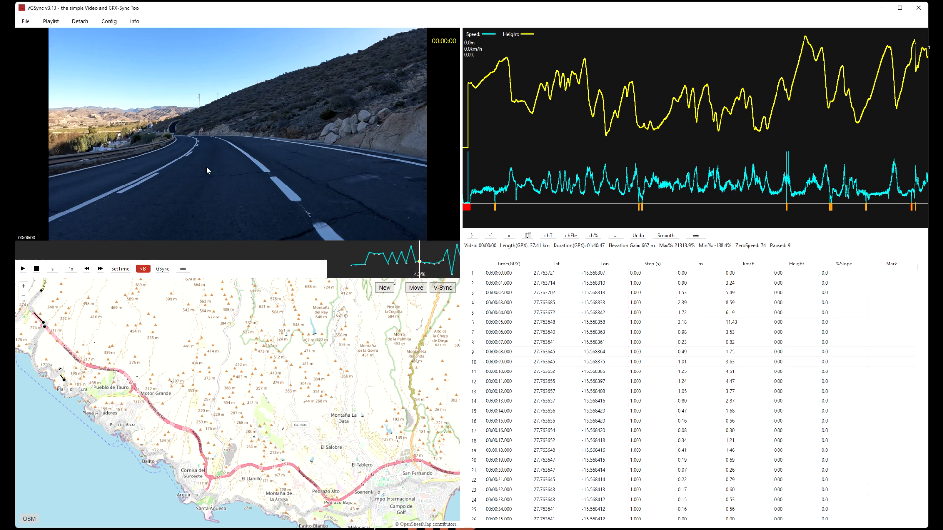
- Start a new project to clear all GPX and video data, and check the playlist for leftover videos
{"action": "left_click", "coordinate": [25, 21]}
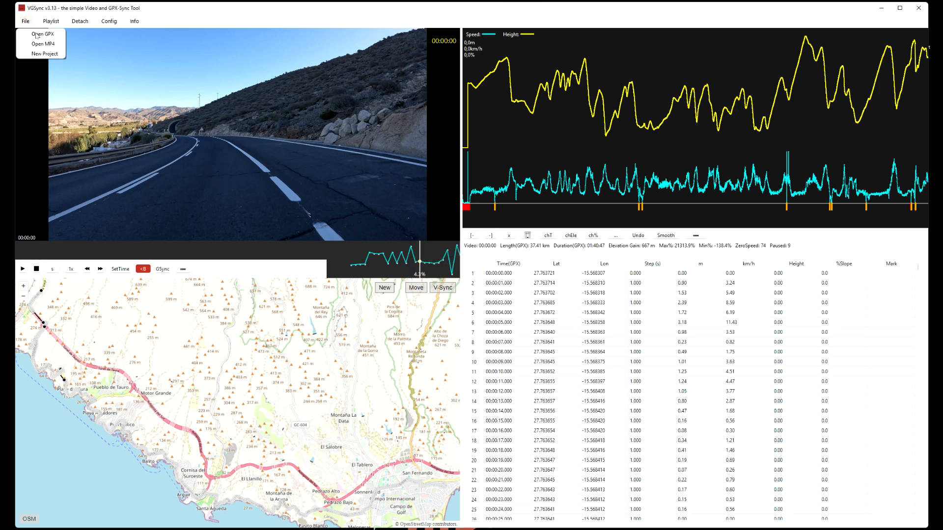
{"action": "left_click", "coordinate": [45, 54]}
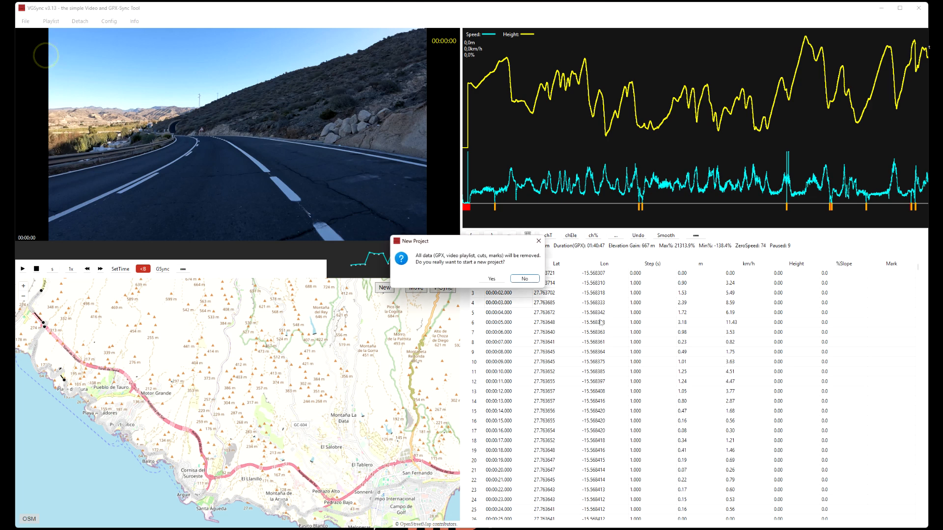
{"action": "left_click", "coordinate": [493, 279]}
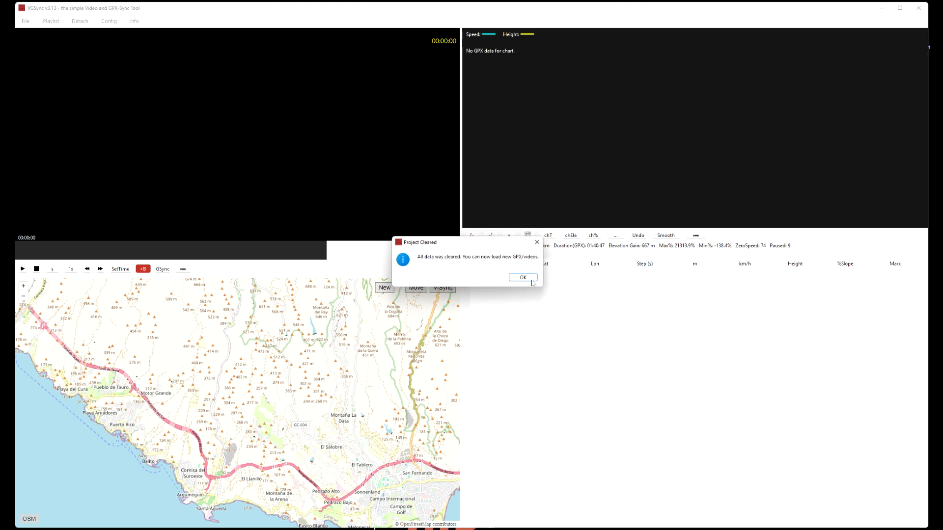
{"action": "left_click", "coordinate": [520, 277]}
{"action": "left_click", "coordinate": [51, 22]}
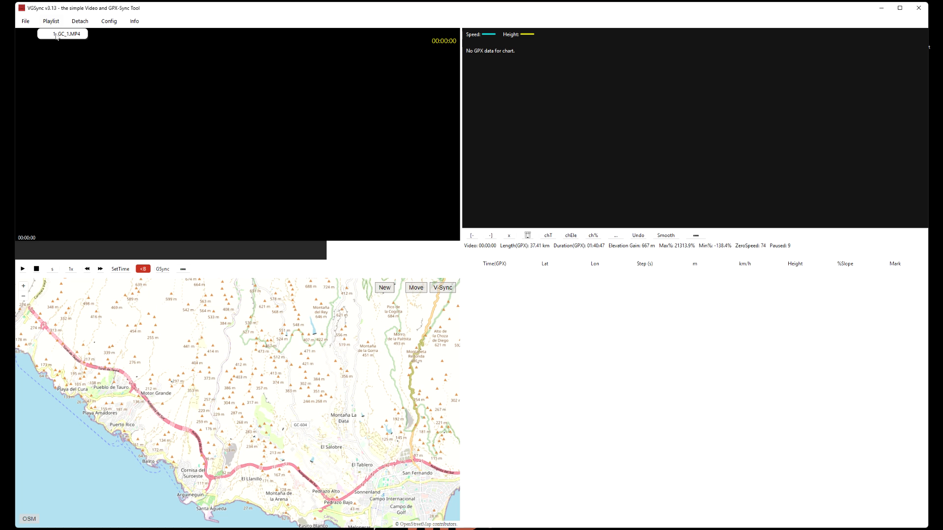
- Load the GC GPX file from the GPX_Syncer folder into the cleared project
{"action": "left_click", "coordinate": [25, 21]}
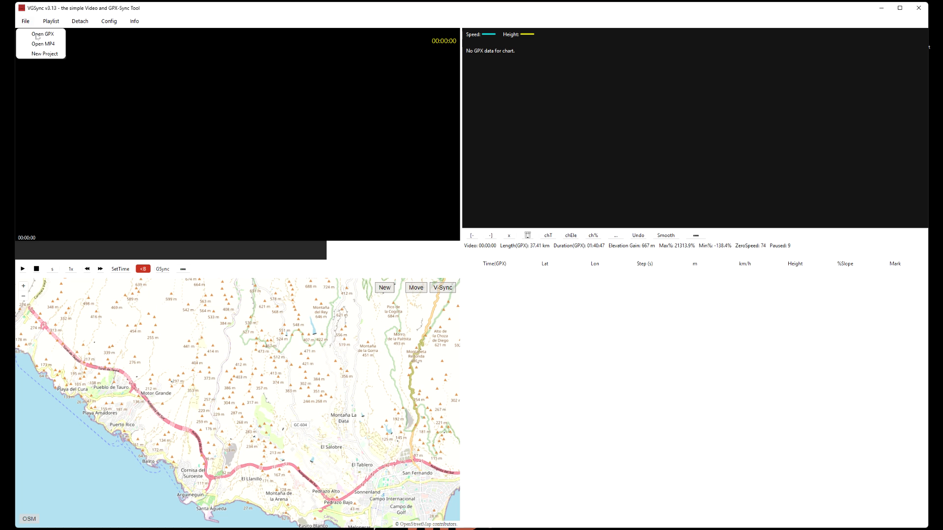
{"action": "left_click", "coordinate": [37, 34]}
{"action": "left_click", "coordinate": [242, 140]}
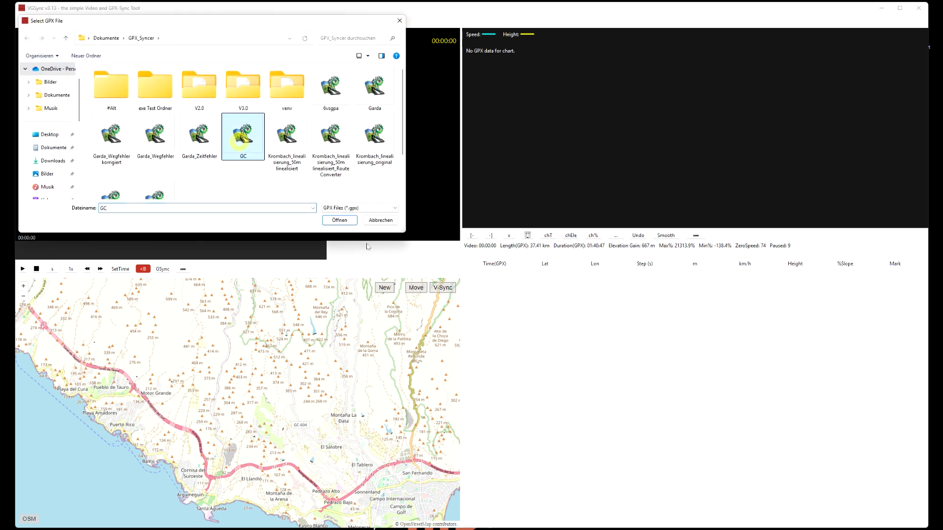
{"action": "left_click", "coordinate": [346, 224]}
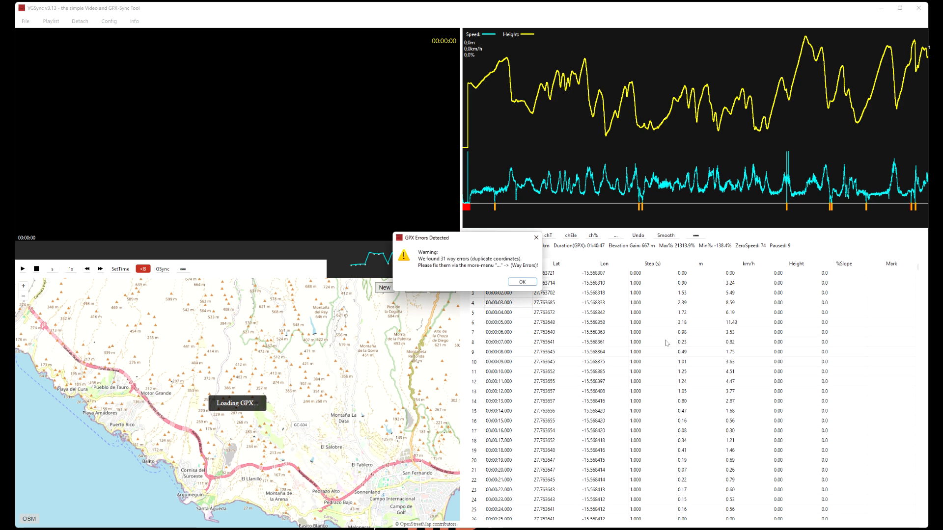
{"action": "left_click", "coordinate": [535, 283]}
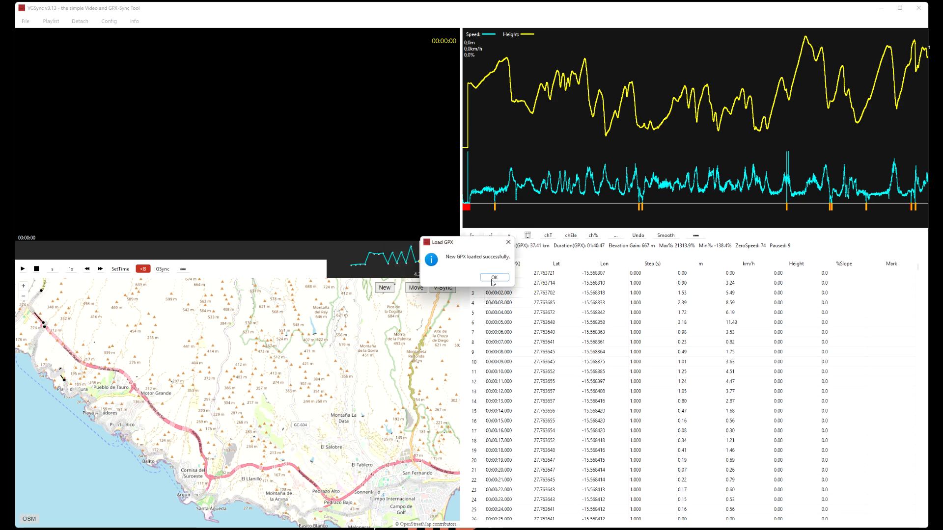
{"action": "left_click", "coordinate": [493, 279]}
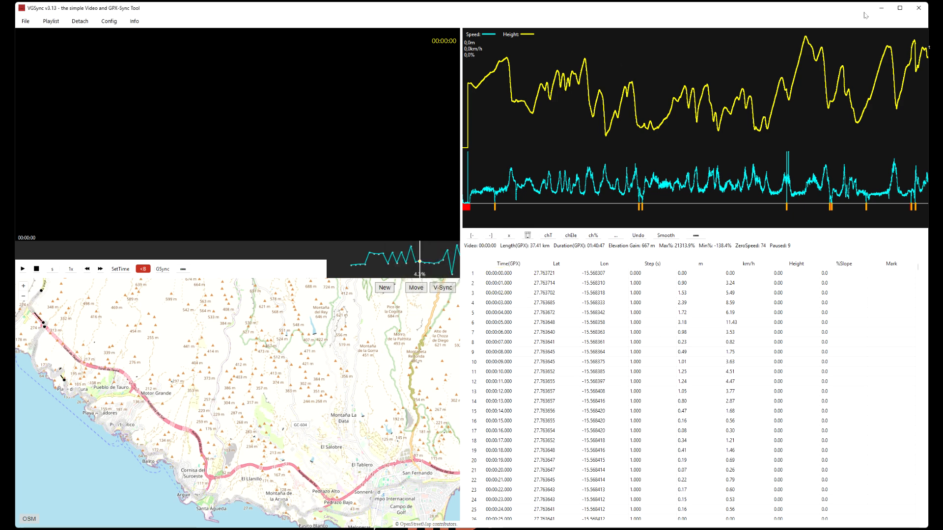
- Close VGSync and restart it by rerunning the previous command in the command prompt window
{"action": "left_click", "coordinate": [916, 8]}
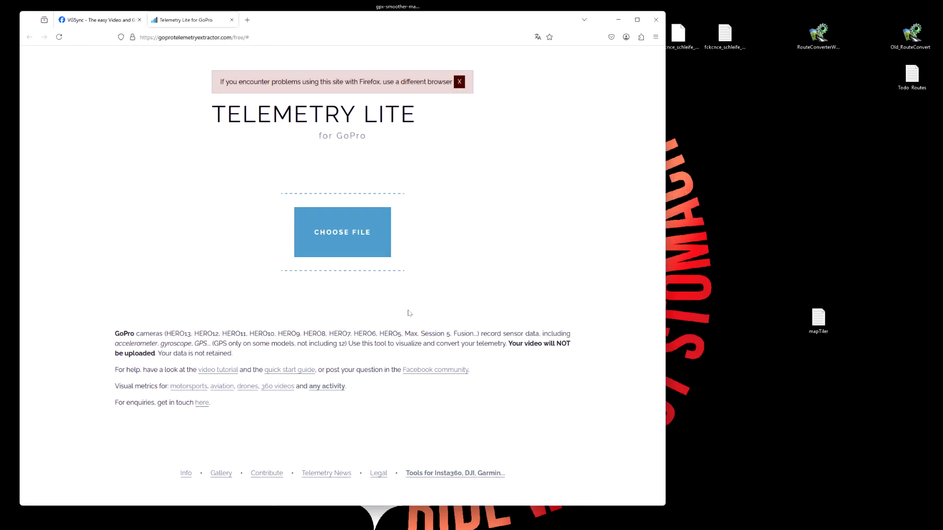
{"action": "key", "text": "alt+Tab"}
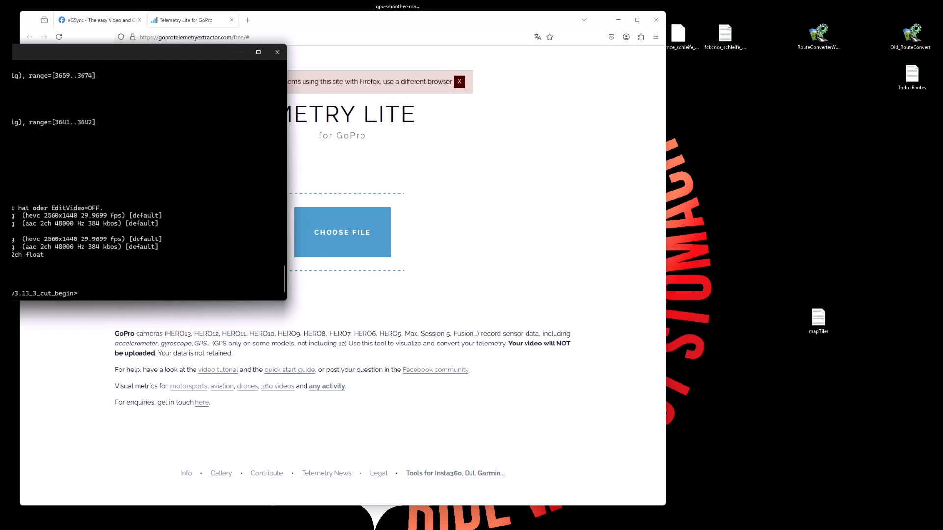
{"action": "key", "text": "Up"}
{"action": "key", "text": "Return"}
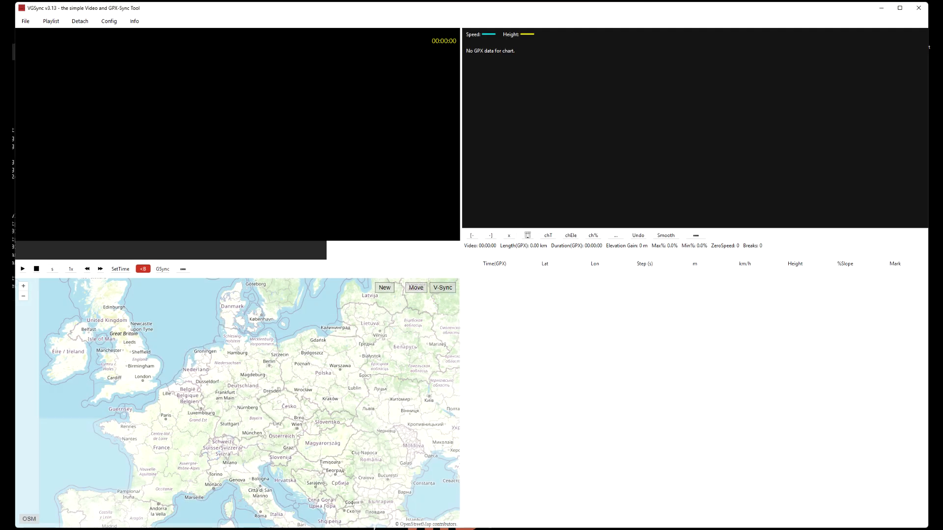
- Load the GC GPX file from the GPX_Syncer folder into the freshly started program
{"action": "left_click", "coordinate": [25, 21]}
{"action": "left_click", "coordinate": [30, 20]}
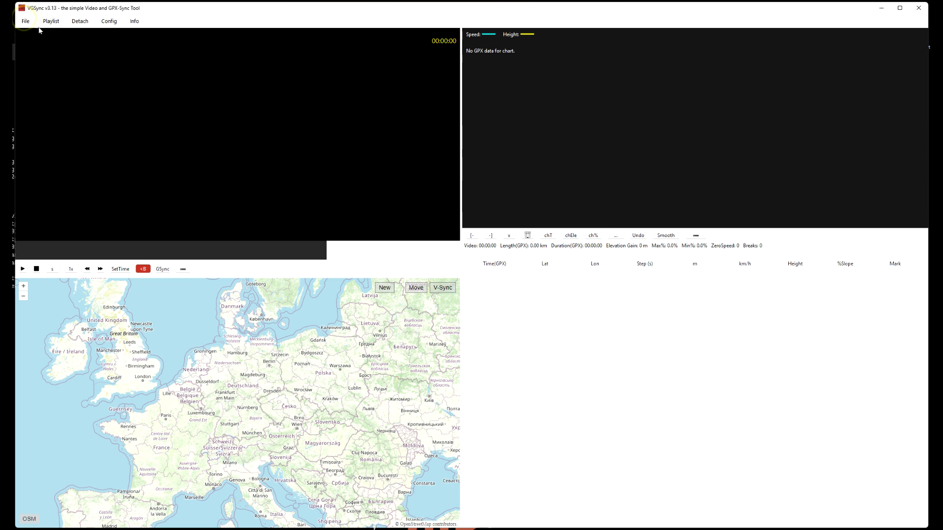
{"action": "left_click", "coordinate": [27, 23]}
{"action": "left_click", "coordinate": [35, 33]}
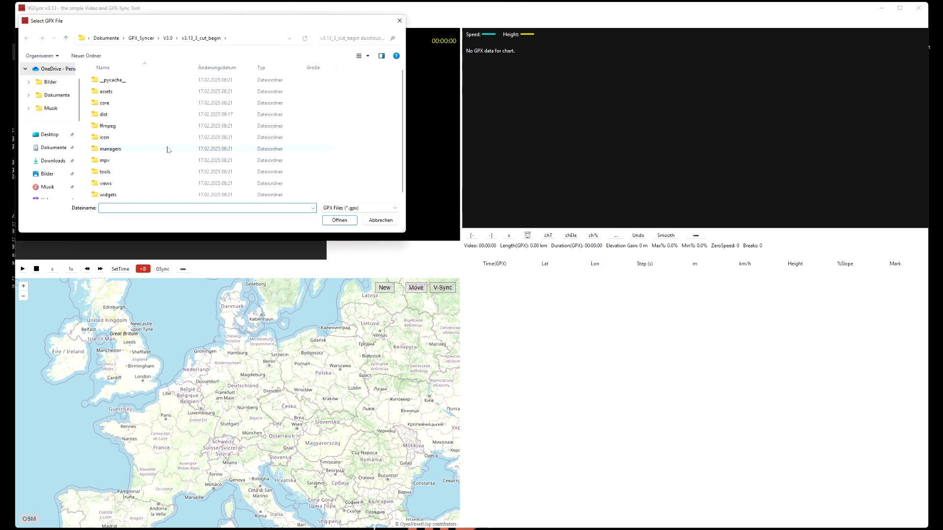
{"action": "left_click", "coordinate": [67, 38]}
{"action": "left_click", "coordinate": [66, 38]}
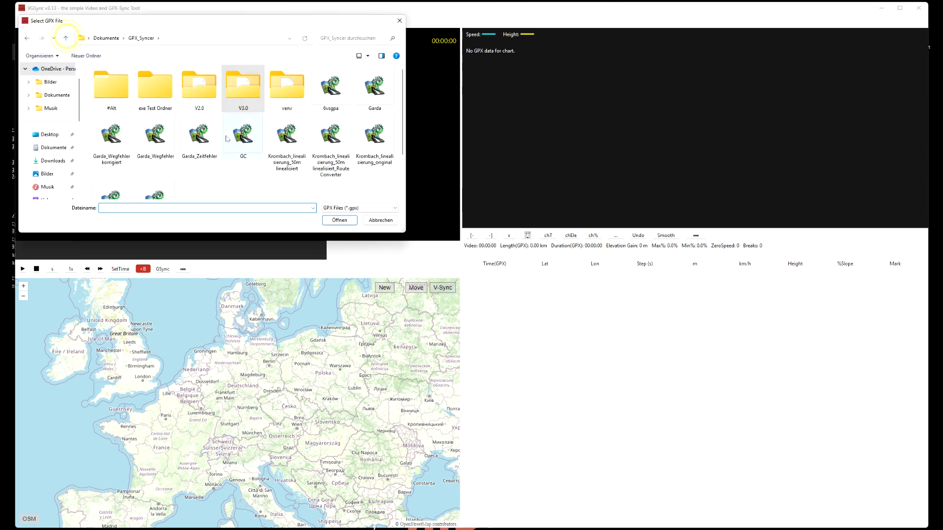
{"action": "left_click", "coordinate": [250, 140]}
{"action": "left_click", "coordinate": [335, 217]}
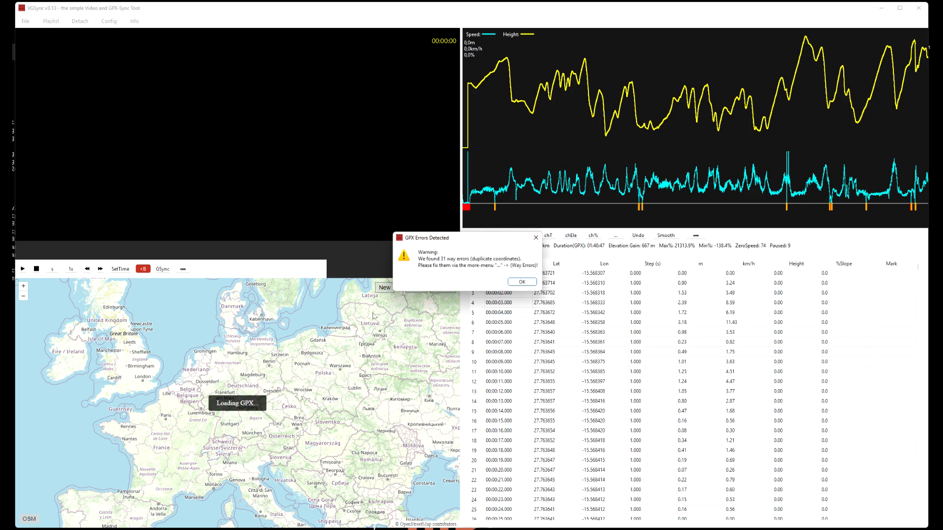
{"action": "left_click", "coordinate": [523, 282]}
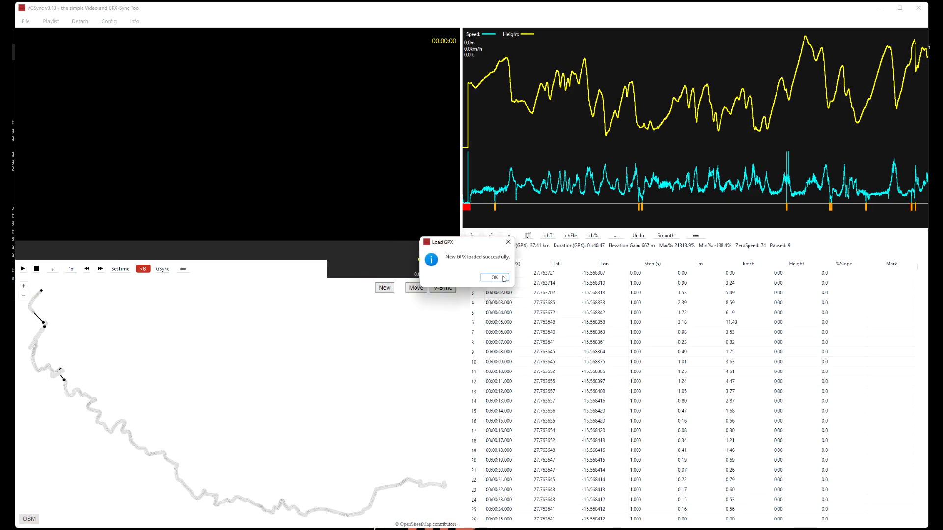
{"action": "left_click", "coordinate": [496, 295]}
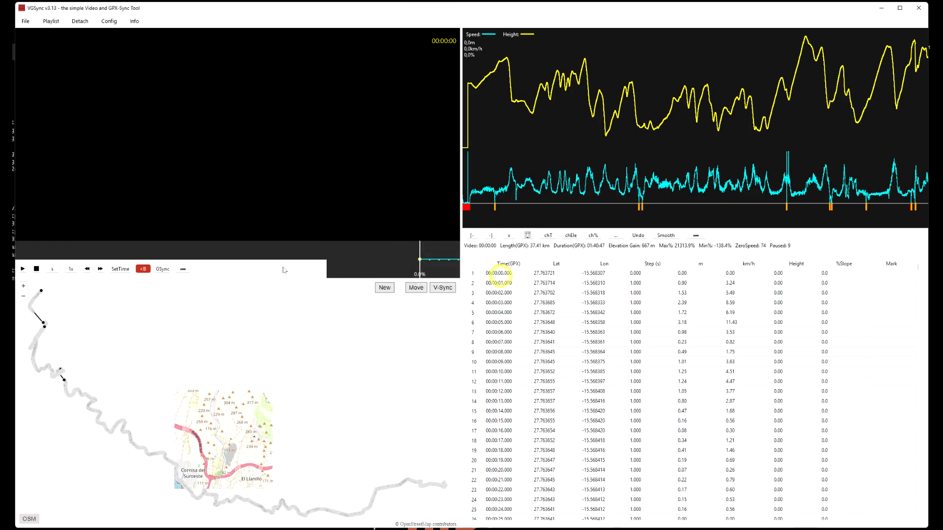
- Load the video GC_Geschnitten into the project and check the playlist
{"action": "left_click", "coordinate": [26, 22]}
{"action": "left_click", "coordinate": [37, 42]}
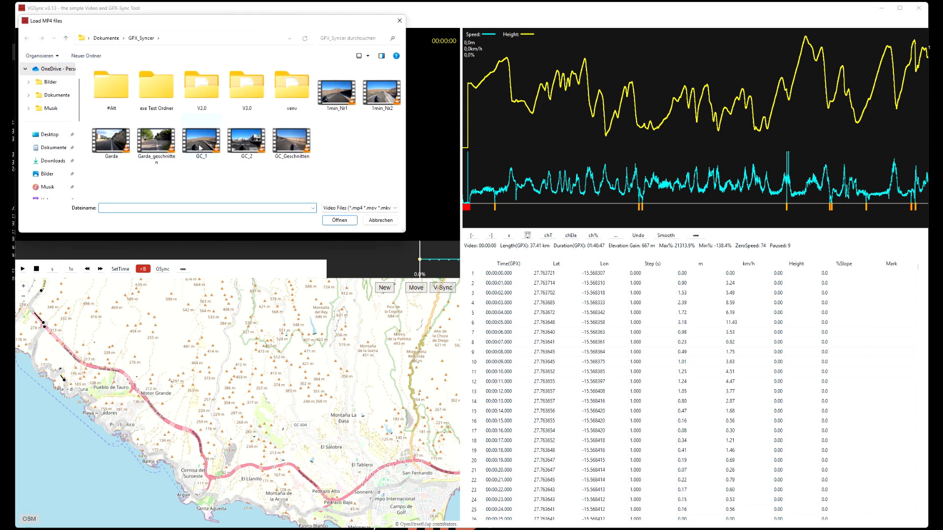
{"action": "left_click", "coordinate": [294, 143]}
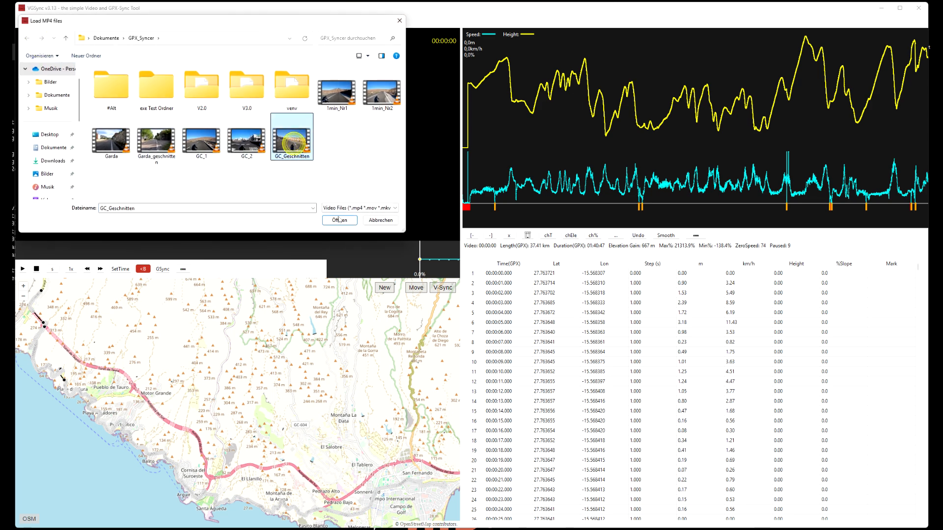
{"action": "left_click", "coordinate": [340, 220]}
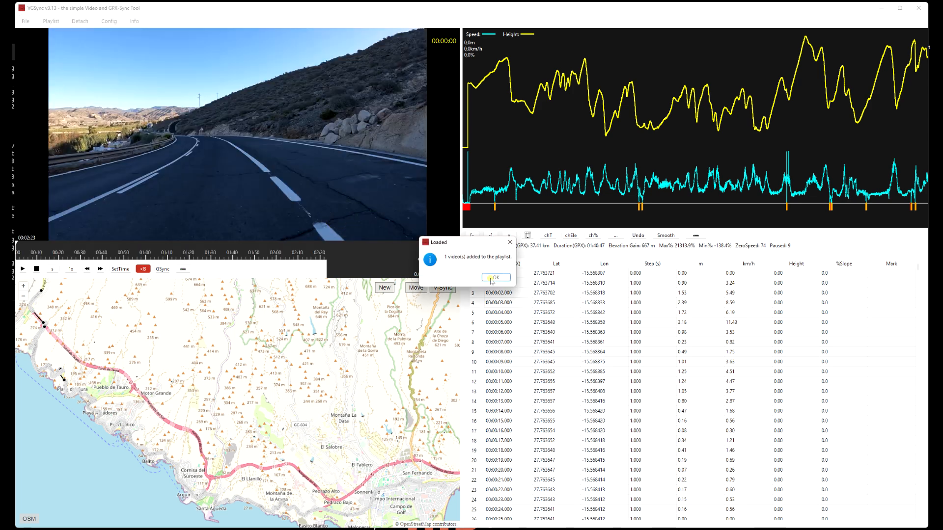
{"action": "left_click", "coordinate": [493, 278]}
{"action": "left_click", "coordinate": [53, 22]}
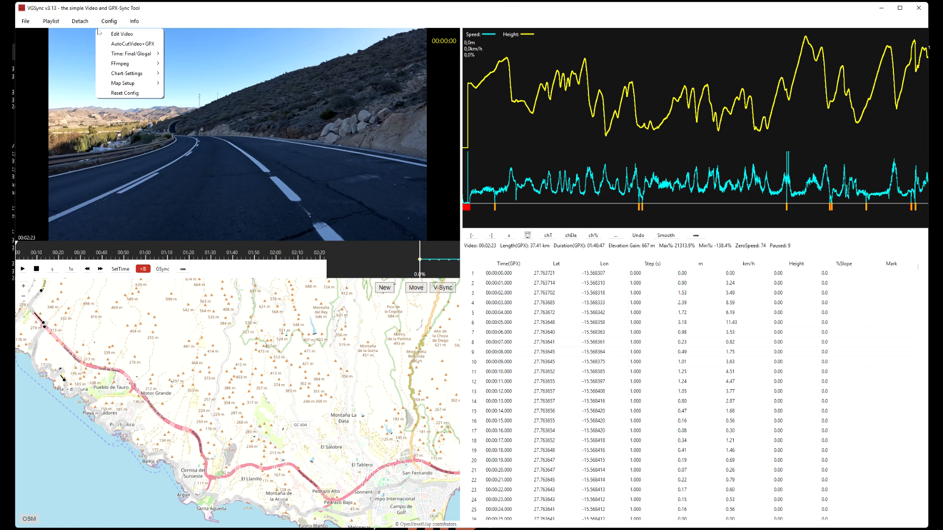
- Detach the video editor into its own window and seek the video to about 01:09
{"action": "mouse_move", "coordinate": [73, 22]}
{"action": "left_click", "coordinate": [93, 34]}
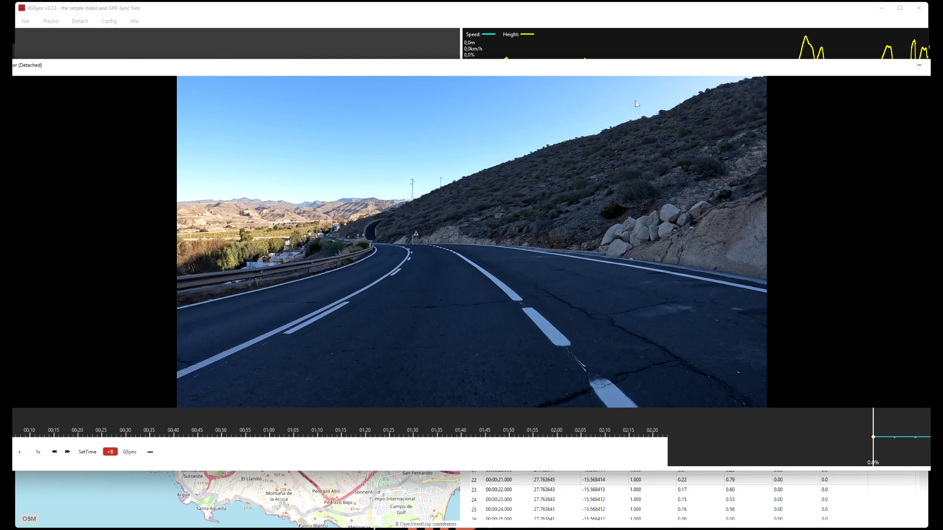
{"action": "left_click", "coordinate": [232, 433]}
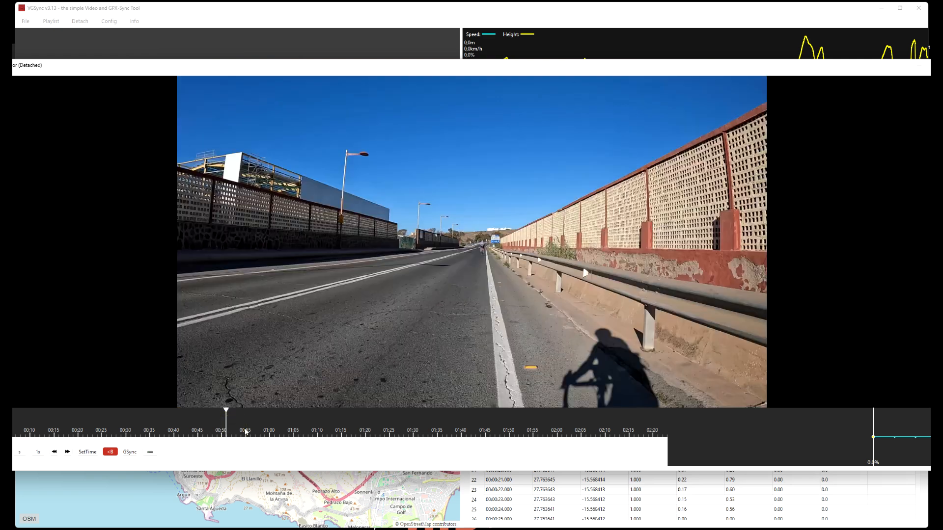
{"action": "left_click", "coordinate": [291, 436]}
{"action": "left_click", "coordinate": [319, 432]}
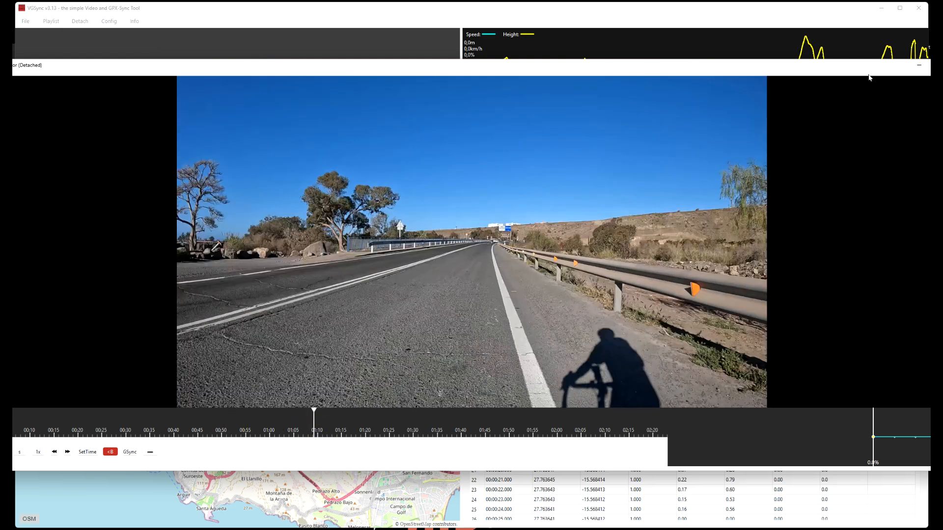
- Reposition and resize the detached video editor window so it fits fully on the screen
{"action": "left_click_drag", "start_coordinate": [899, 73], "coordinate": [832, 56]}
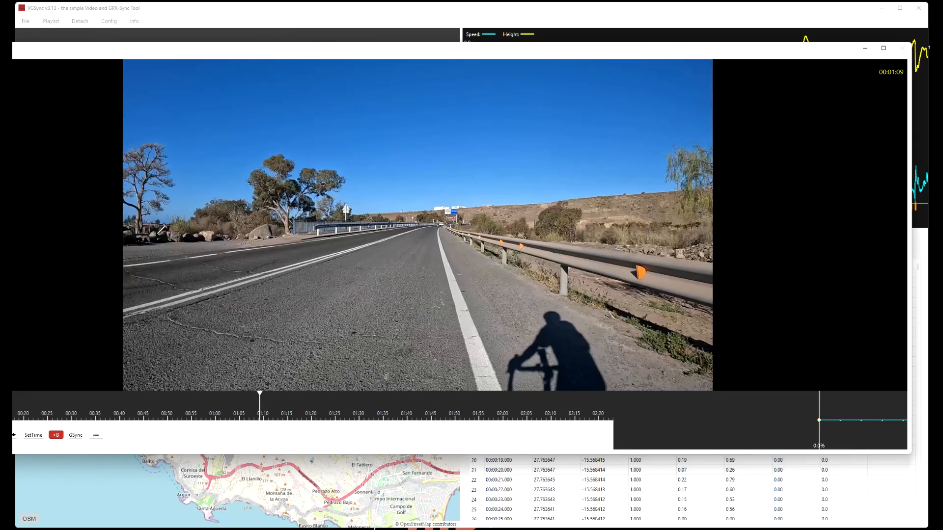
{"action": "left_click_drag", "start_coordinate": [0, 42], "coordinate": [22, 51]}
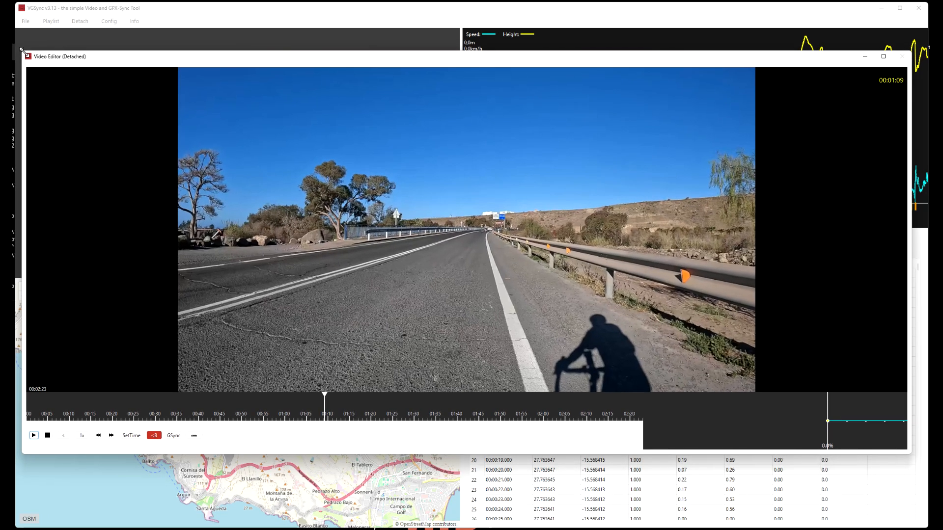
- Play the video to about 01:12, pause it, and reattach the video editor to the main window
{"action": "left_click", "coordinate": [34, 436]}
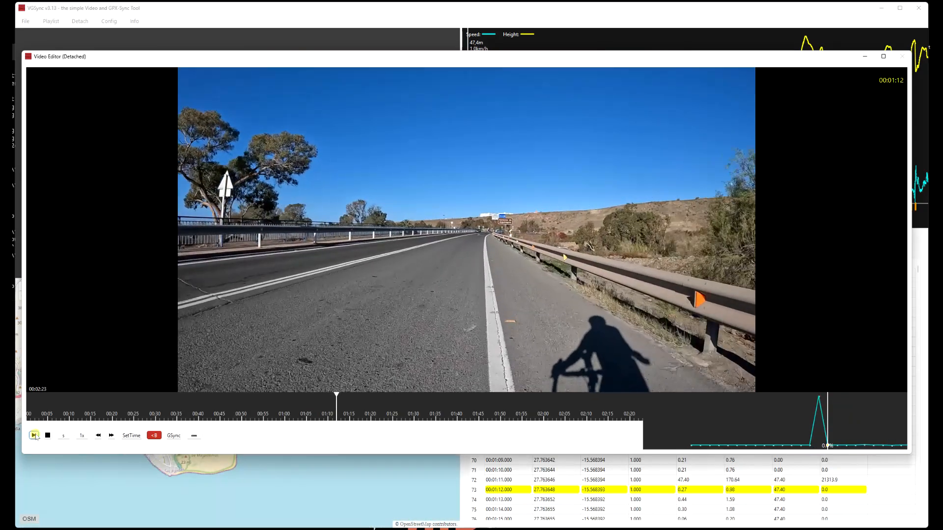
{"action": "left_click", "coordinate": [34, 436]}
{"action": "left_click", "coordinate": [883, 57]}
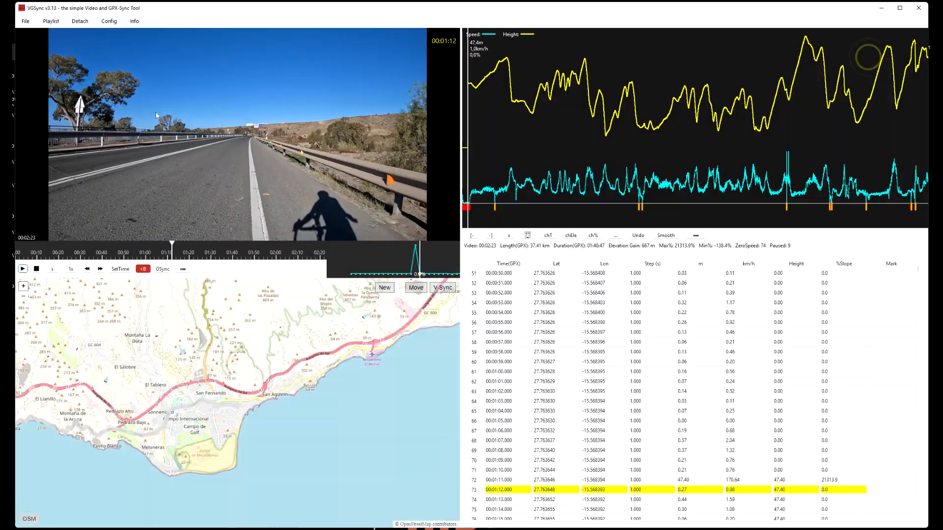
- Detach the map into its own window, enlarge the area around San Fernando, and reattach it to the main window
{"action": "left_click", "coordinate": [75, 20]}
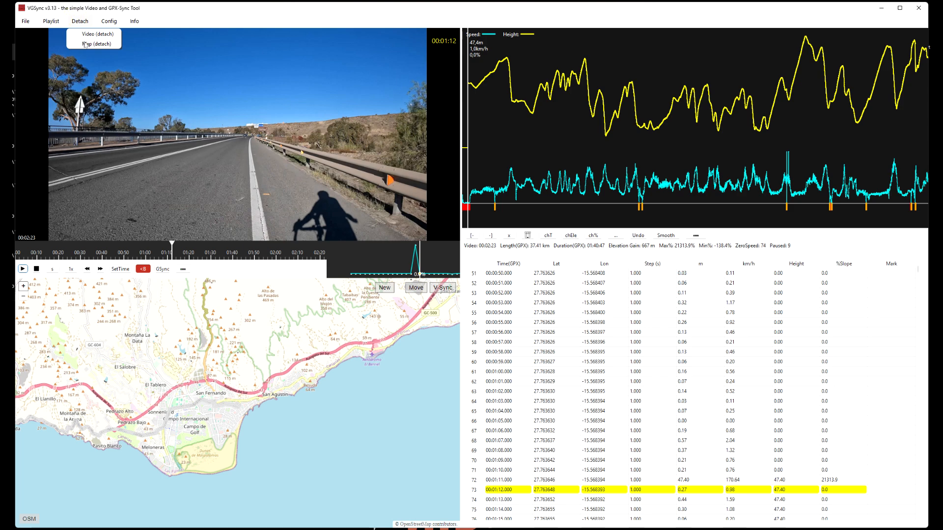
{"action": "left_click", "coordinate": [87, 43]}
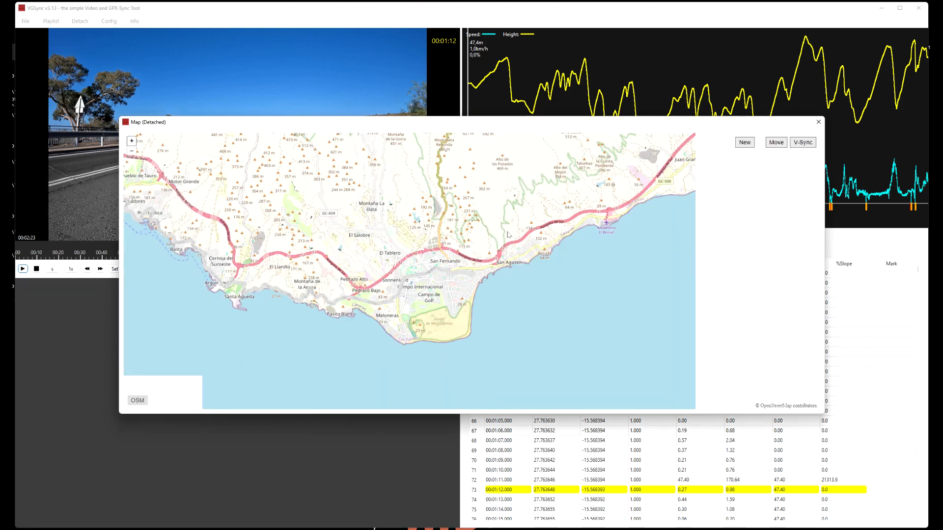
{"action": "scroll", "coordinate": [443, 248], "scroll_direction": "up", "scroll_amount": 1}
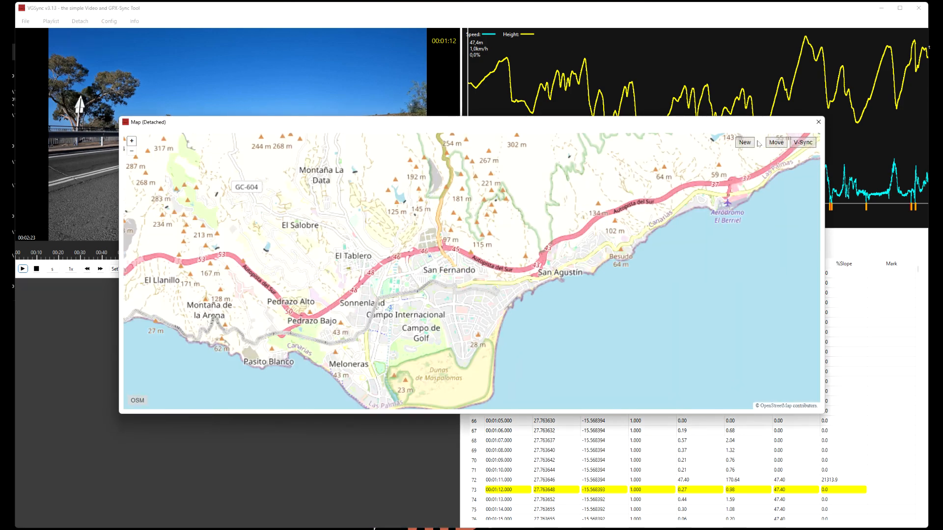
{"action": "left_click", "coordinate": [818, 123]}
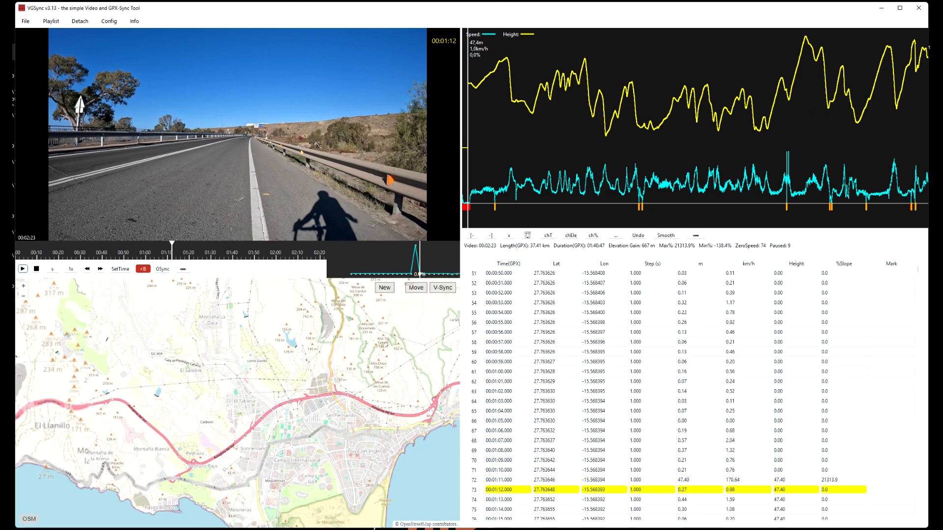
- Set the maximum speed limit of the chart to 90 km/h
{"action": "left_click", "coordinate": [109, 21]}
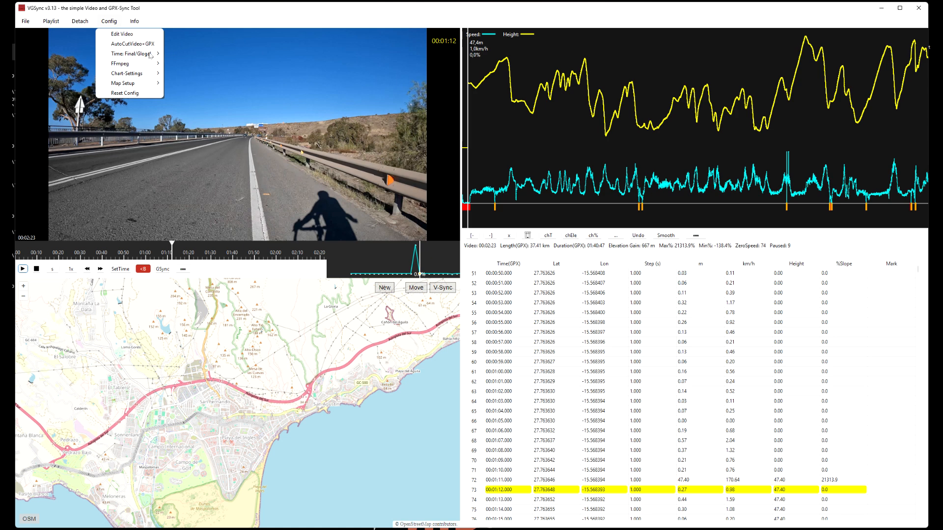
{"action": "mouse_move", "coordinate": [149, 56]}
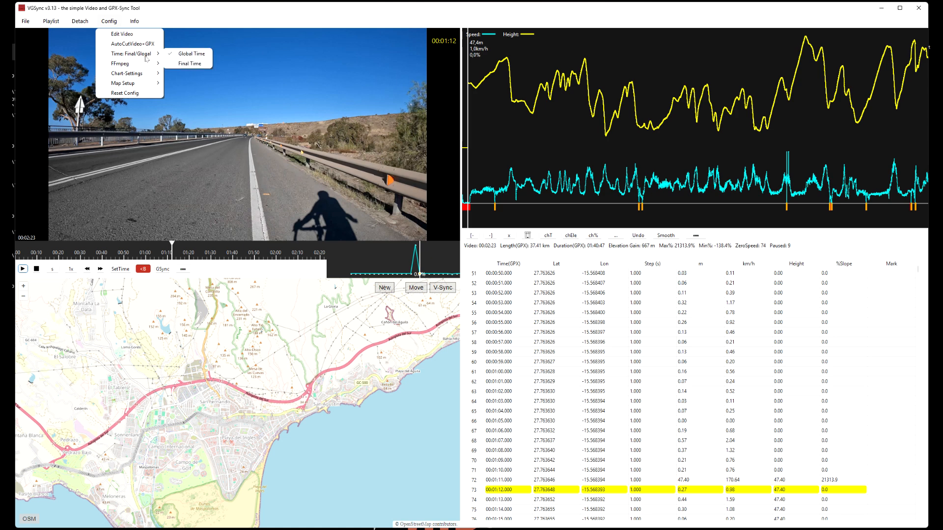
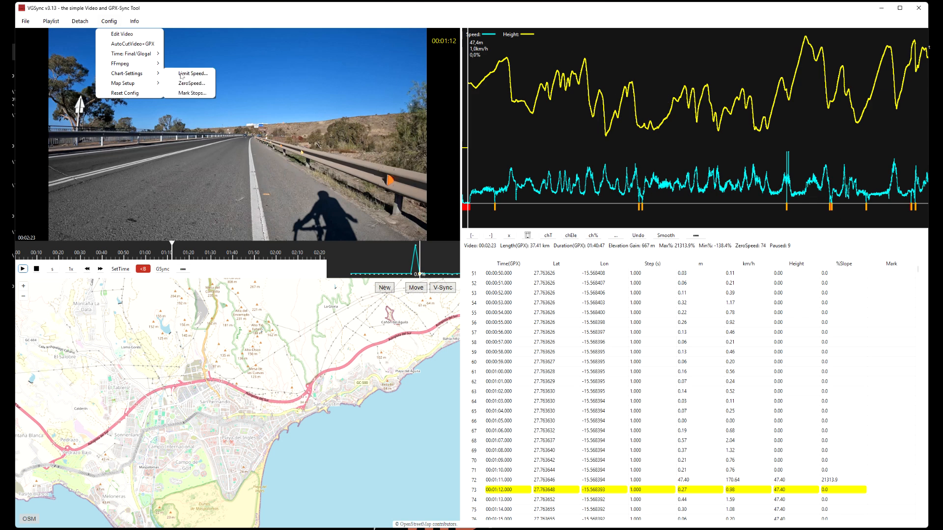
{"action": "left_click", "coordinate": [182, 76]}
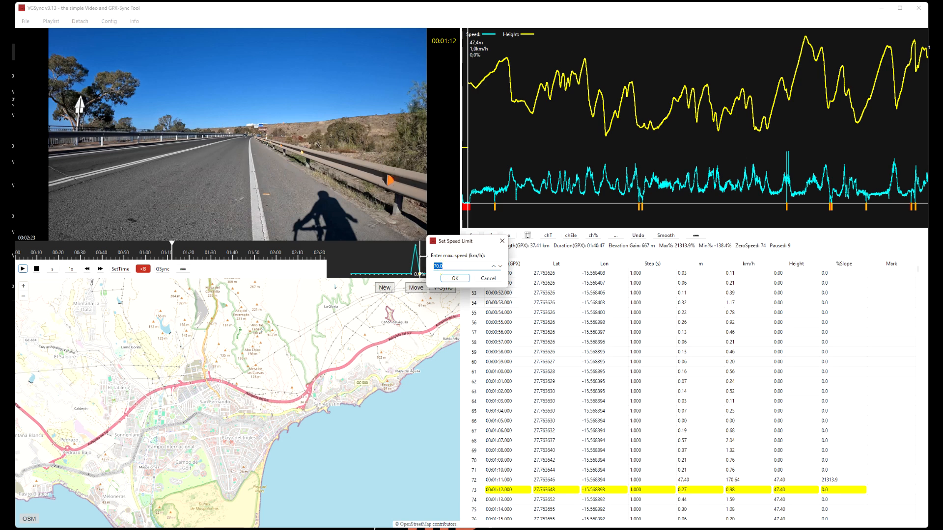
{"action": "type", "text": "90"}
{"action": "left_click", "coordinate": [451, 278]}
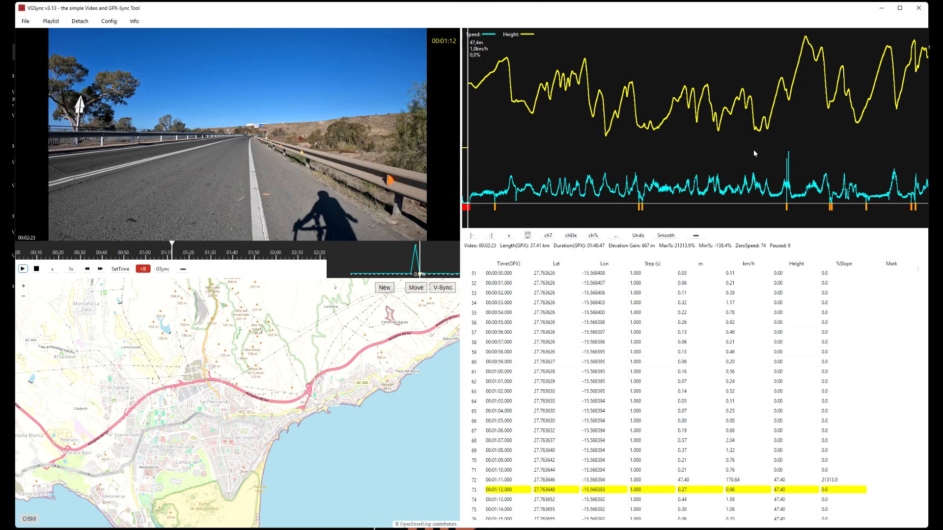
- Raise the chart's maximum speed limit to 500 km/h
{"action": "left_click", "coordinate": [109, 22]}
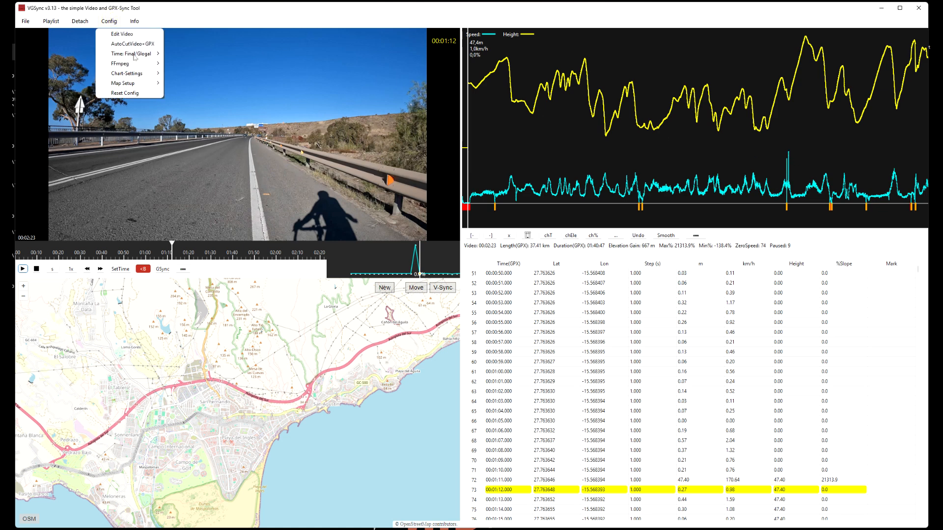
{"action": "mouse_move", "coordinate": [138, 73]}
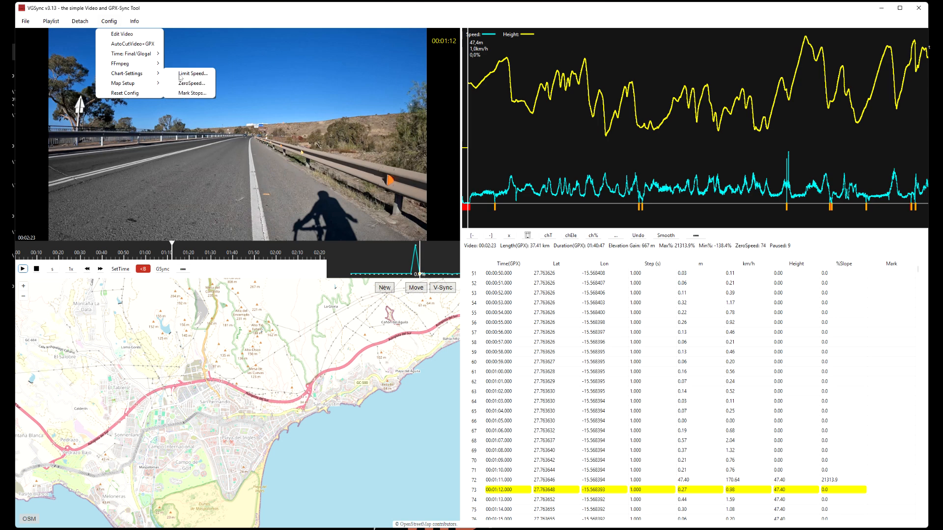
{"action": "left_click", "coordinate": [206, 74]}
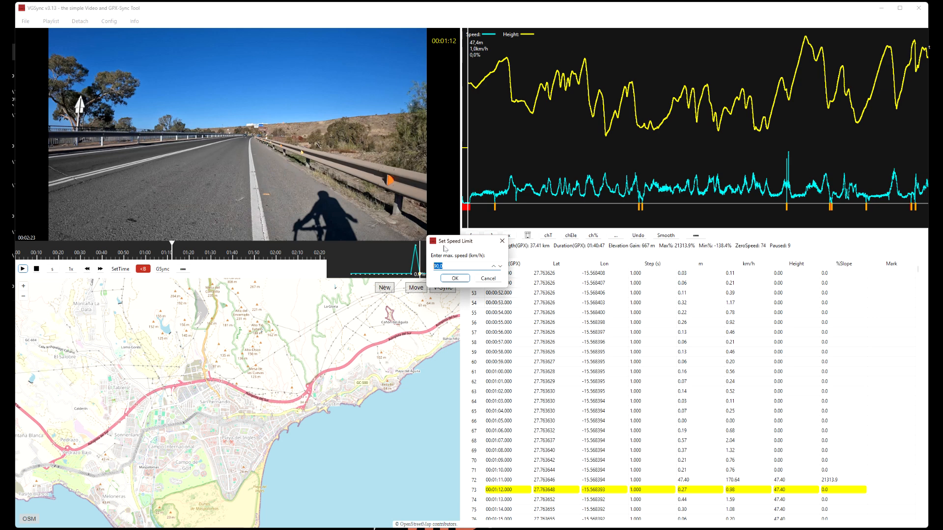
{"action": "type", "text": "500"}
{"action": "left_click", "coordinate": [455, 278]}
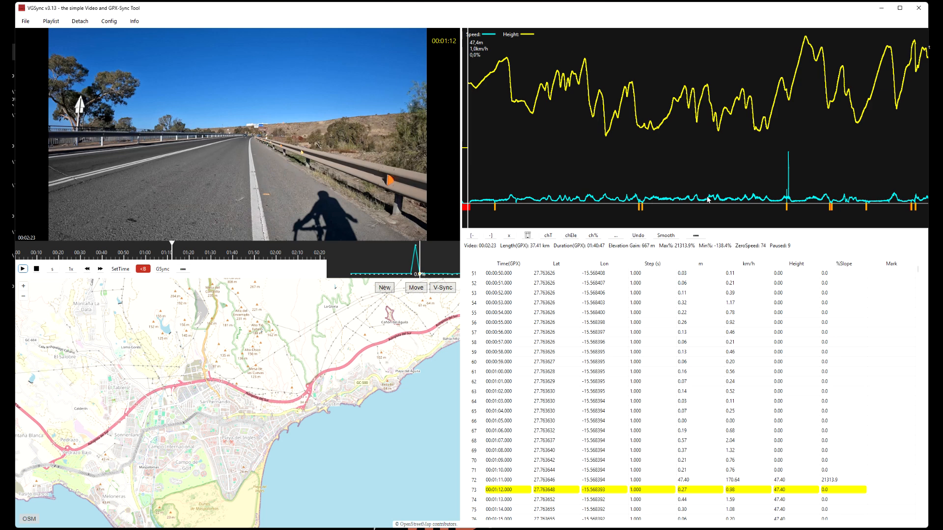
- Lower the chart's maximum speed limit to 70 km/h
{"action": "left_click", "coordinate": [113, 21]}
{"action": "mouse_move", "coordinate": [131, 73]}
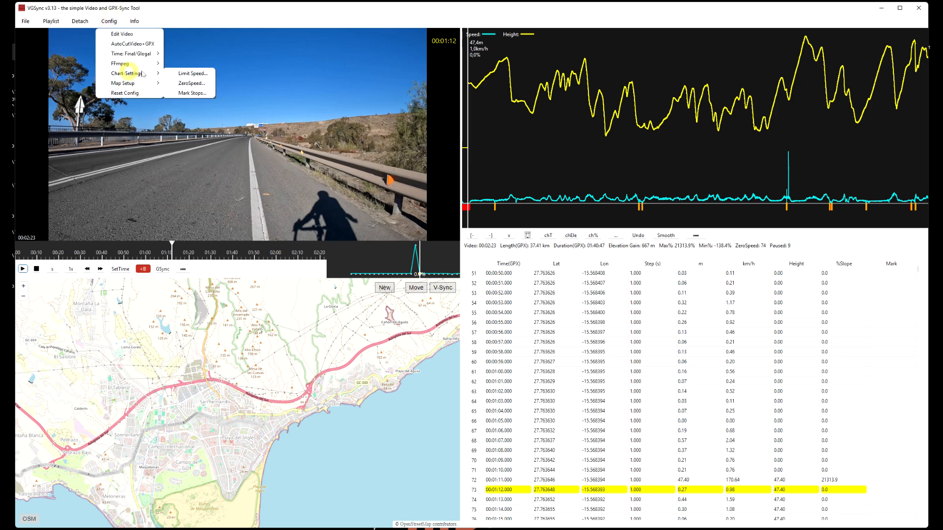
{"action": "left_click", "coordinate": [186, 73]}
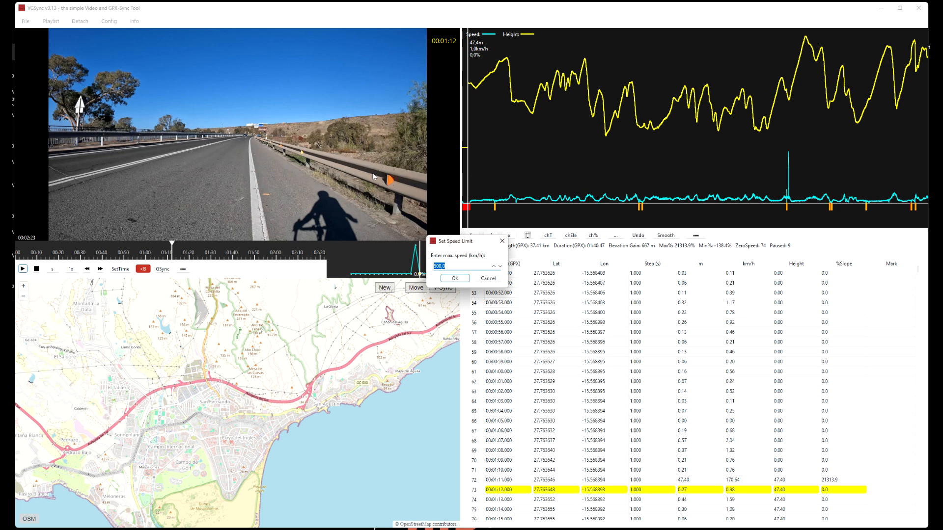
{"action": "type", "text": "70"}
{"action": "left_click", "coordinate": [455, 279]}
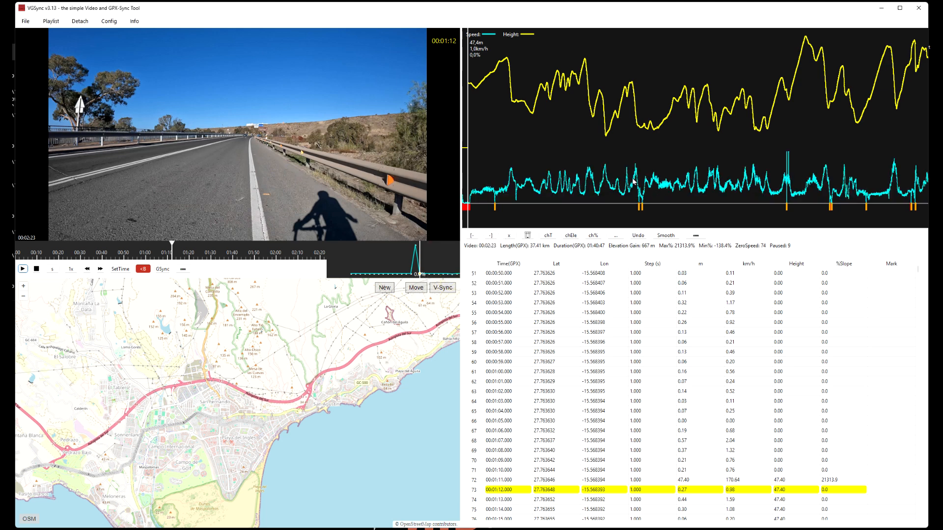
- Reduce the chart's maximum speed limit to 50 km/h
{"action": "left_click", "coordinate": [109, 21]}
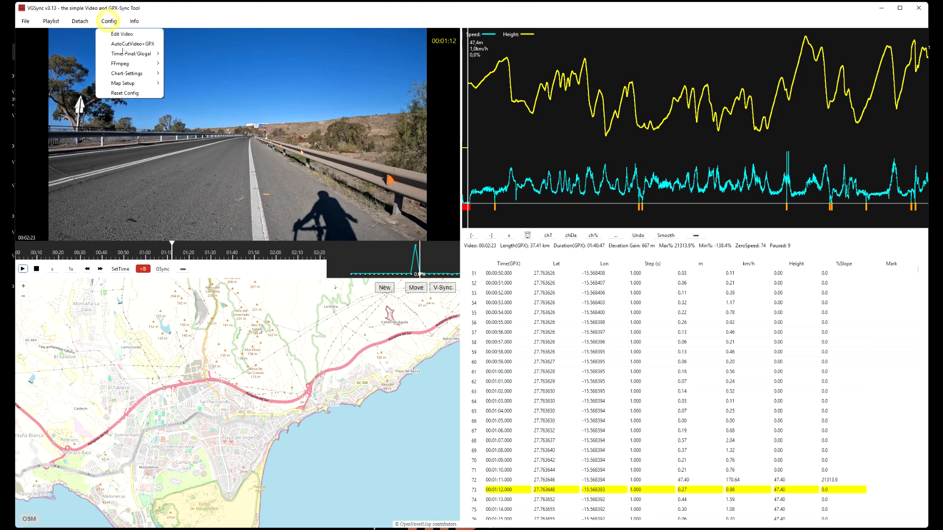
{"action": "left_click", "coordinate": [189, 73]}
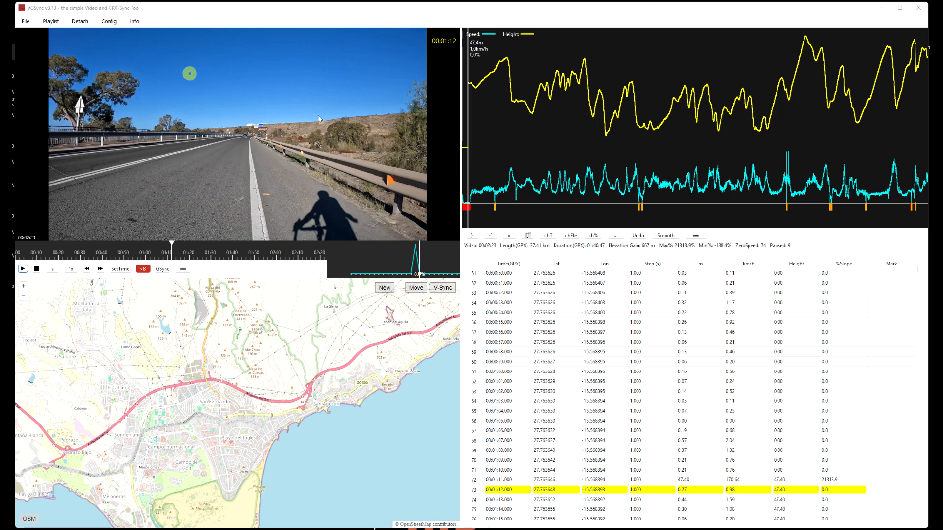
{"action": "type", "text": "50"}
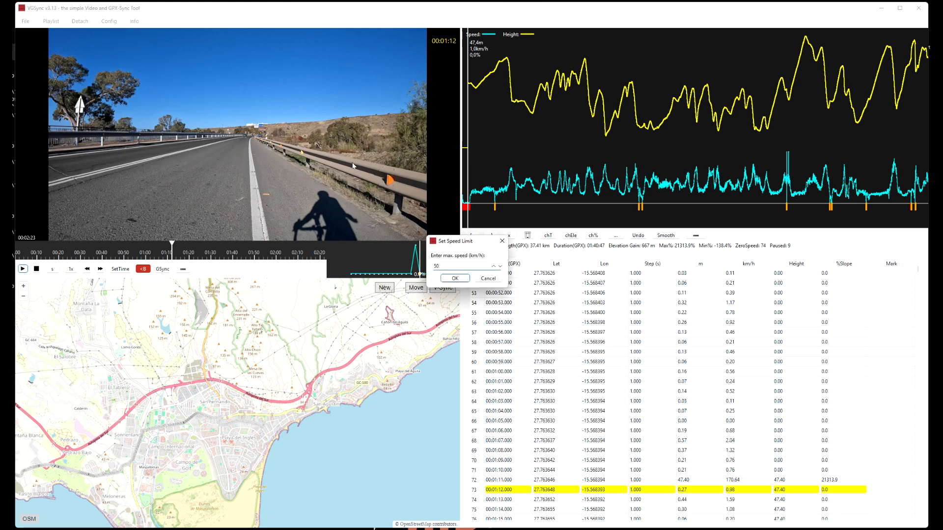
{"action": "left_click", "coordinate": [446, 278]}
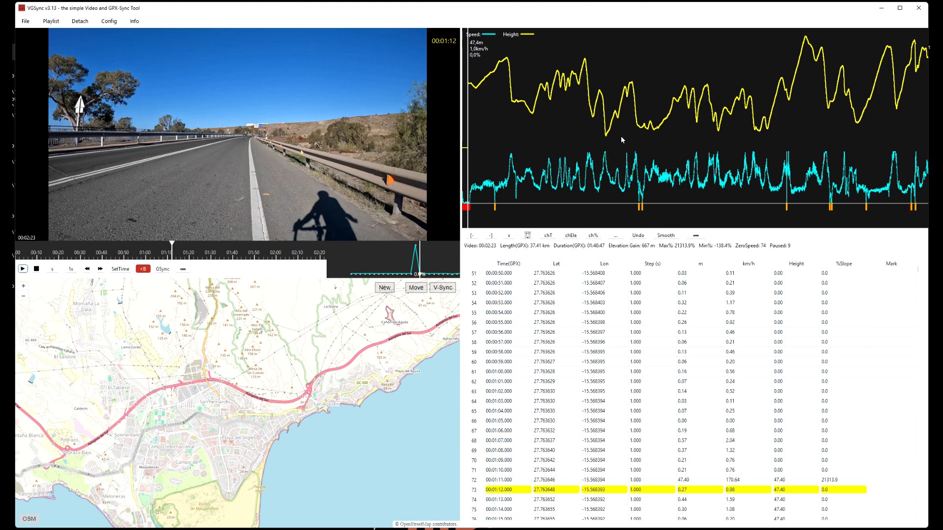
- Raise the chart's zero speed threshold so more slow track points are marked
{"action": "left_click", "coordinate": [111, 22]}
{"action": "mouse_move", "coordinate": [135, 74]}
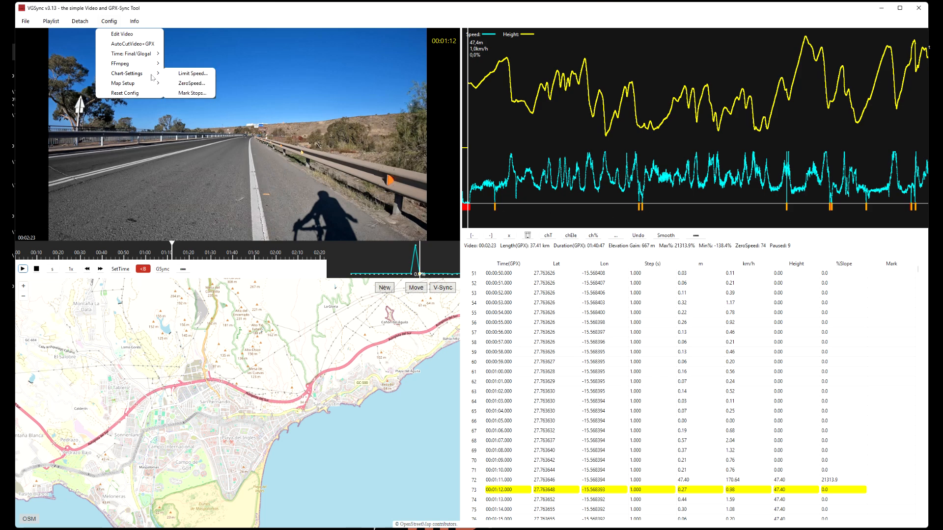
{"action": "left_click", "coordinate": [184, 84]}
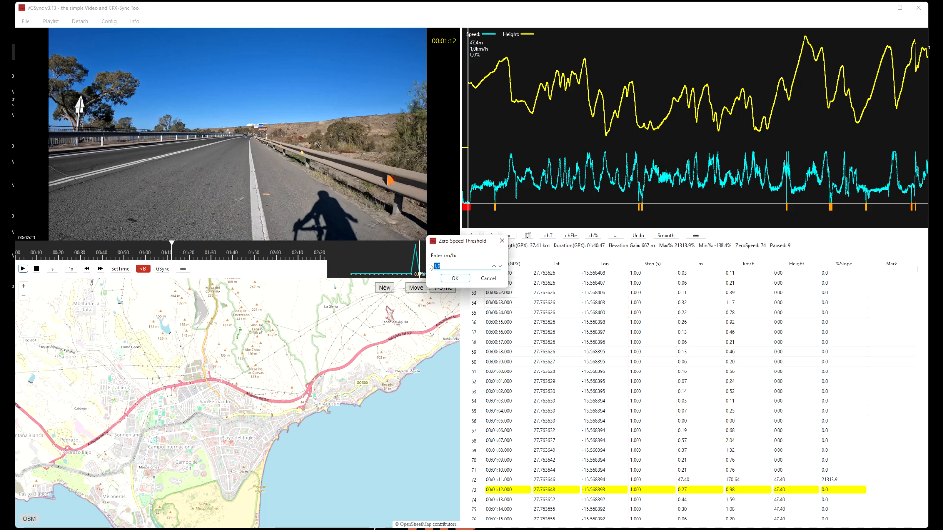
{"action": "left_click", "coordinate": [454, 278]}
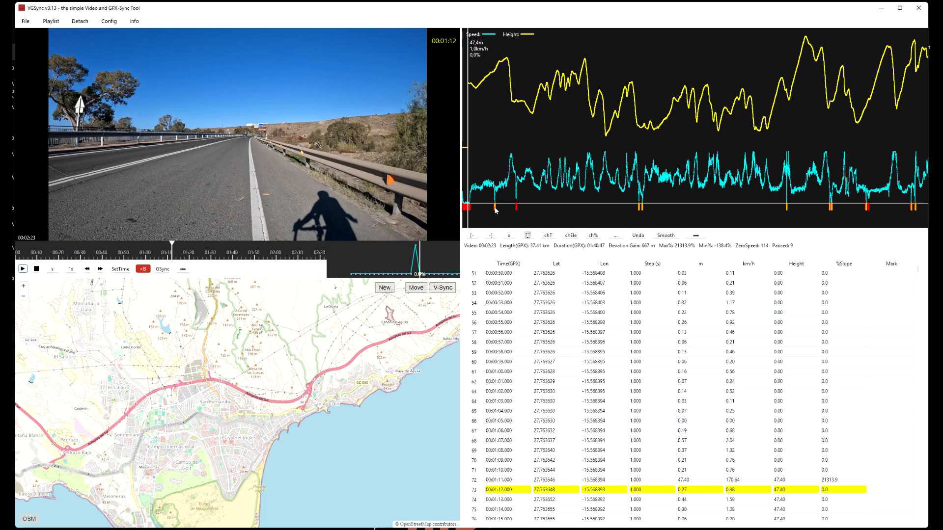
- Set the chart's zero speed threshold to 1 km/h
{"action": "left_click", "coordinate": [110, 21]}
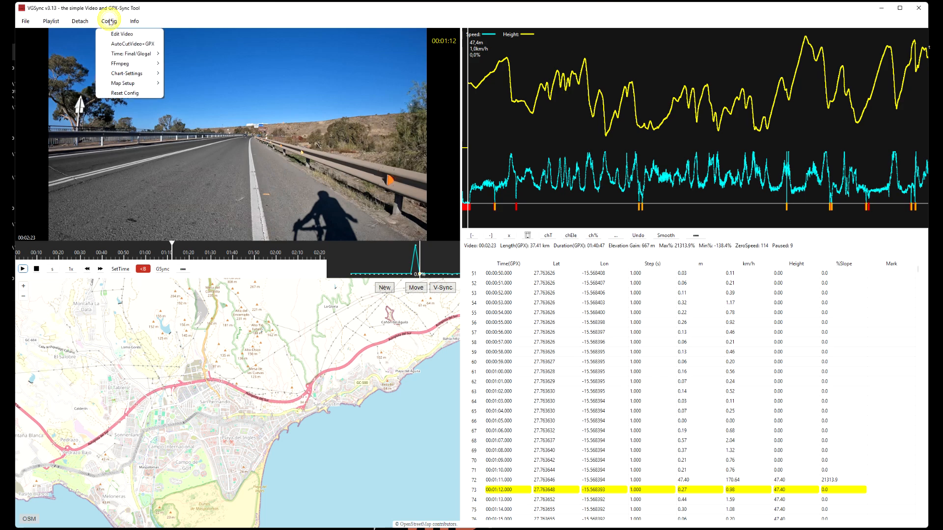
{"action": "mouse_move", "coordinate": [130, 58]}
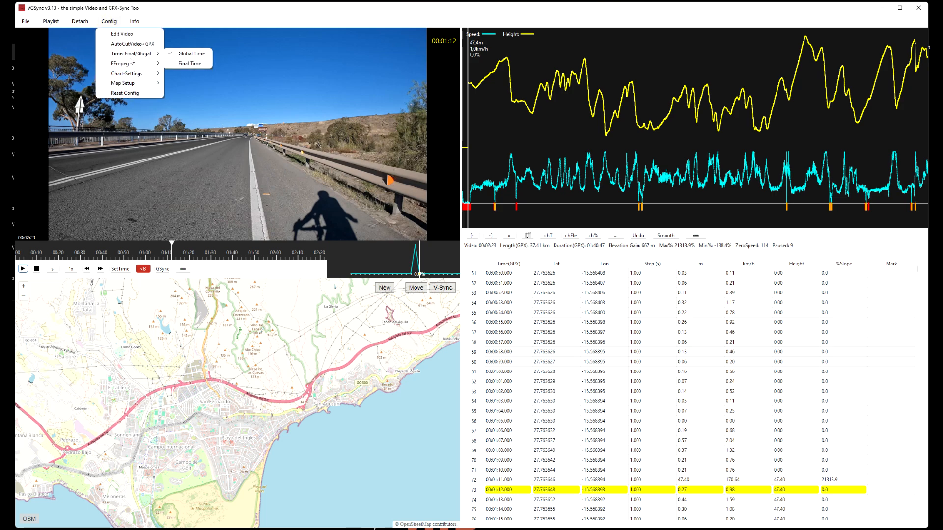
{"action": "mouse_move", "coordinate": [147, 76]}
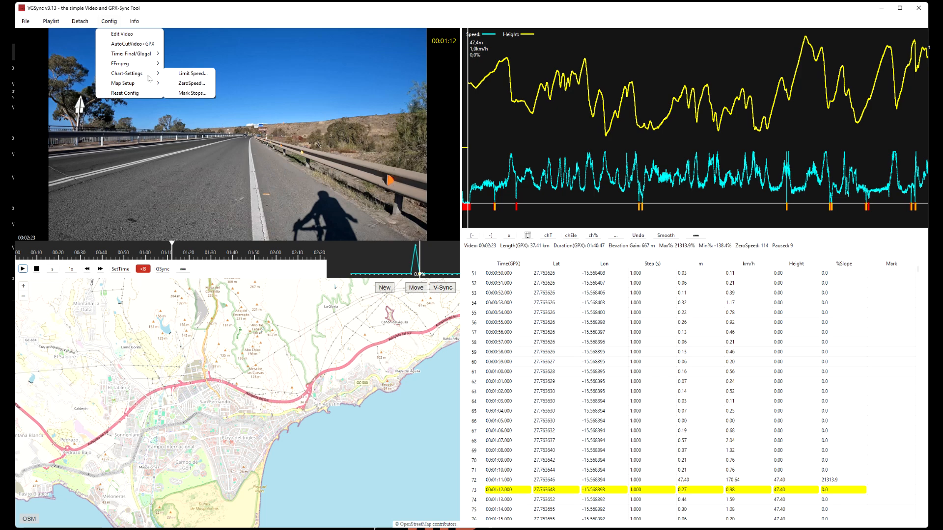
{"action": "left_click", "coordinate": [186, 84]}
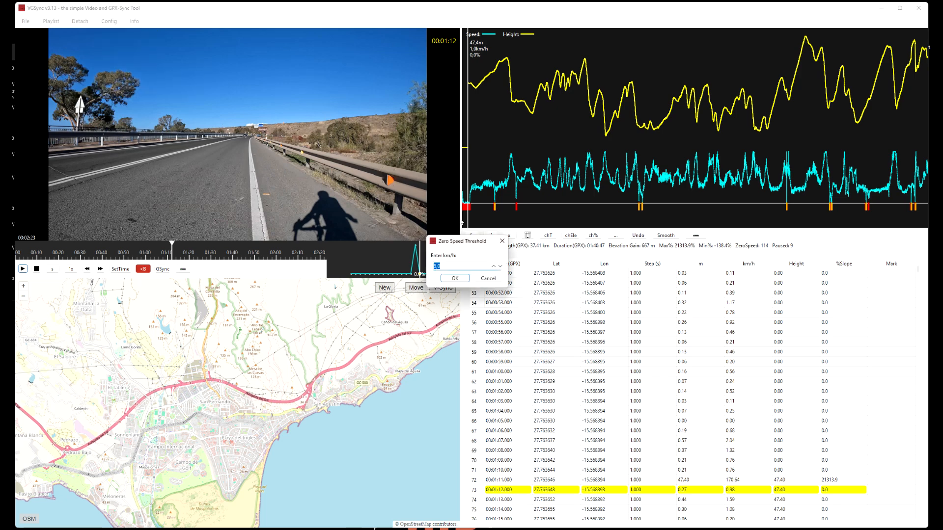
{"action": "type", "text": "1"}
{"action": "left_click", "coordinate": [458, 279]}
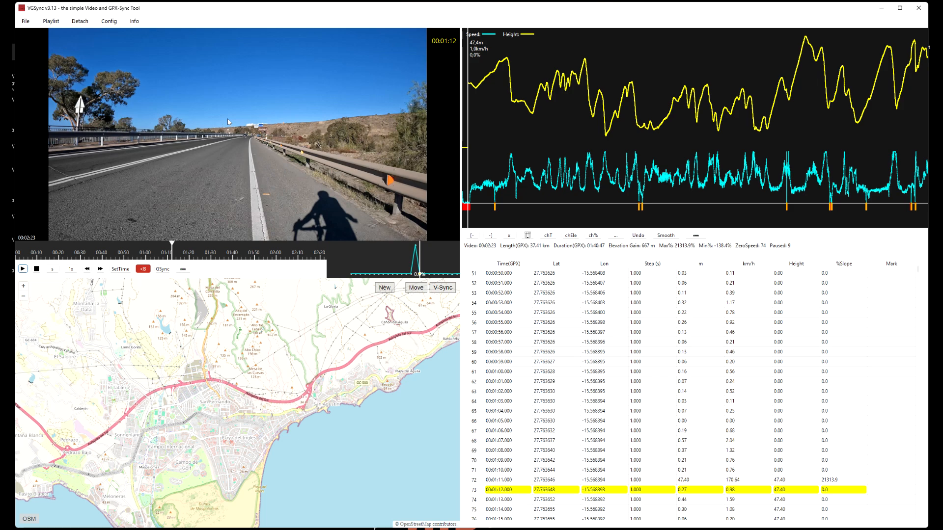
- Set the minimum duration in seconds for marking stops in the chart, then reopen that threshold and confirm it again
{"action": "left_click", "coordinate": [109, 22]}
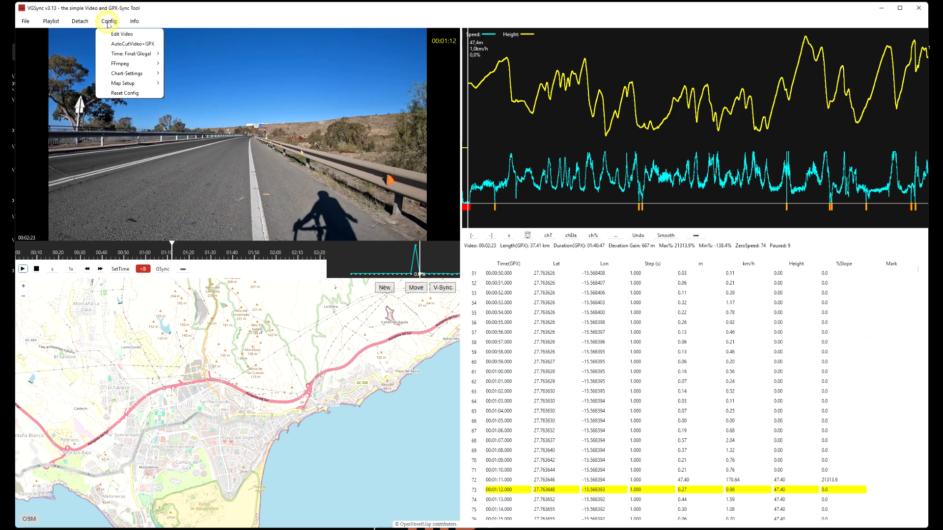
{"action": "mouse_move", "coordinate": [134, 85]}
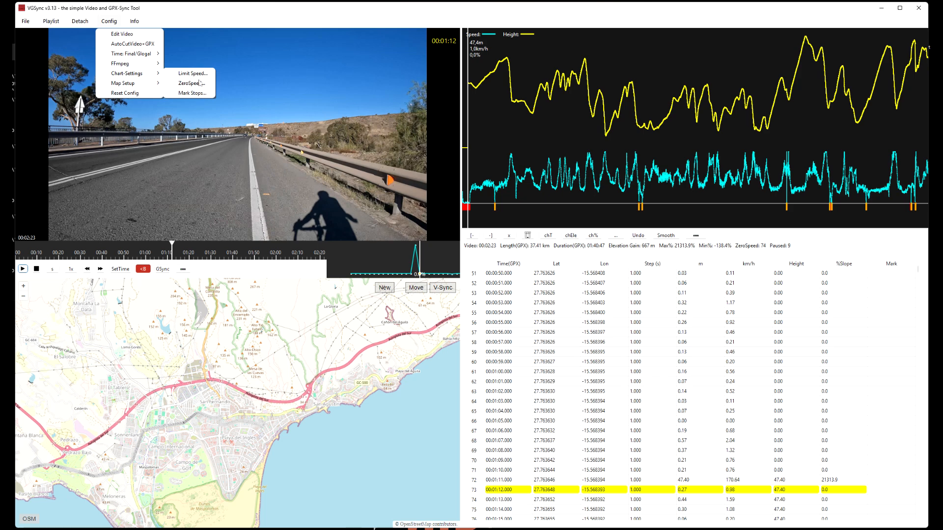
{"action": "left_click", "coordinate": [206, 93]}
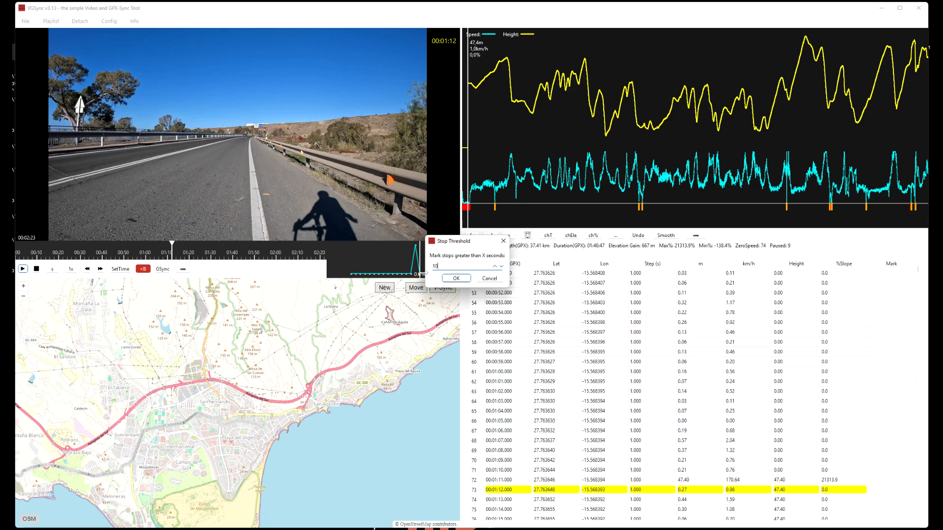
{"action": "left_click", "coordinate": [452, 281]}
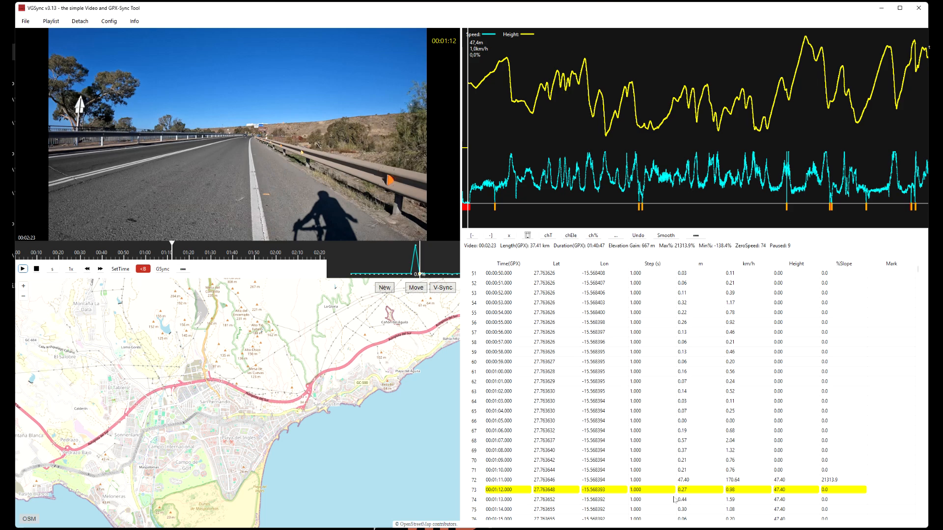
{"action": "left_click", "coordinate": [103, 21]}
{"action": "mouse_move", "coordinate": [144, 78]}
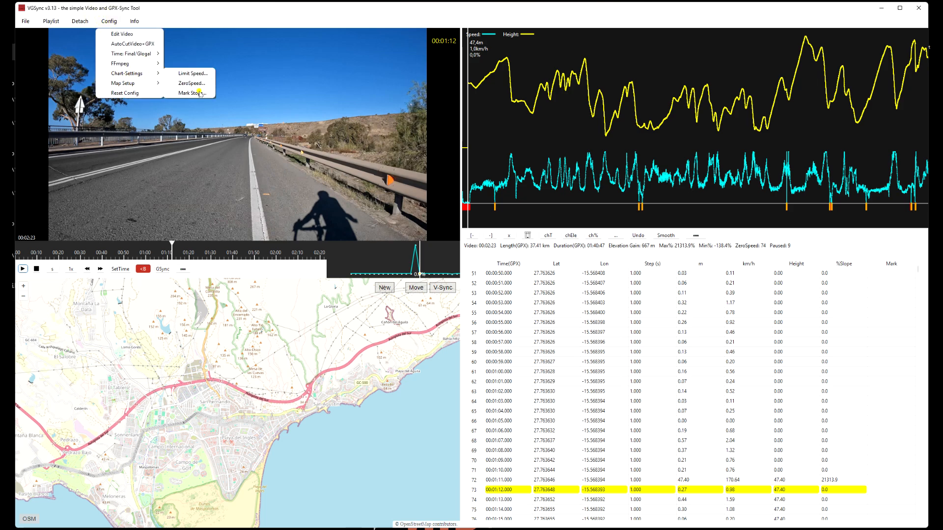
{"action": "left_click", "coordinate": [198, 91]}
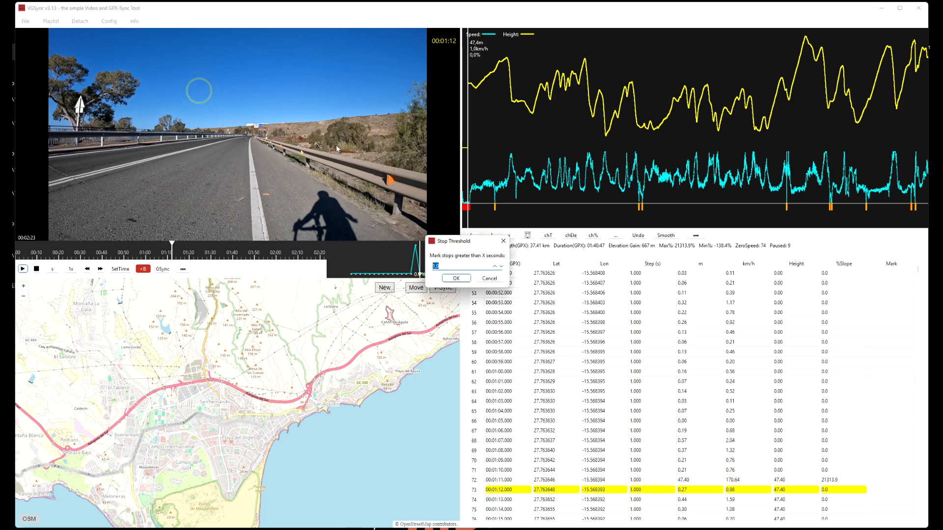
{"action": "left_click", "coordinate": [456, 279]}
- Select the track point at 00:01:00.000 in the GPX table
{"action": "left_click", "coordinate": [109, 21]}
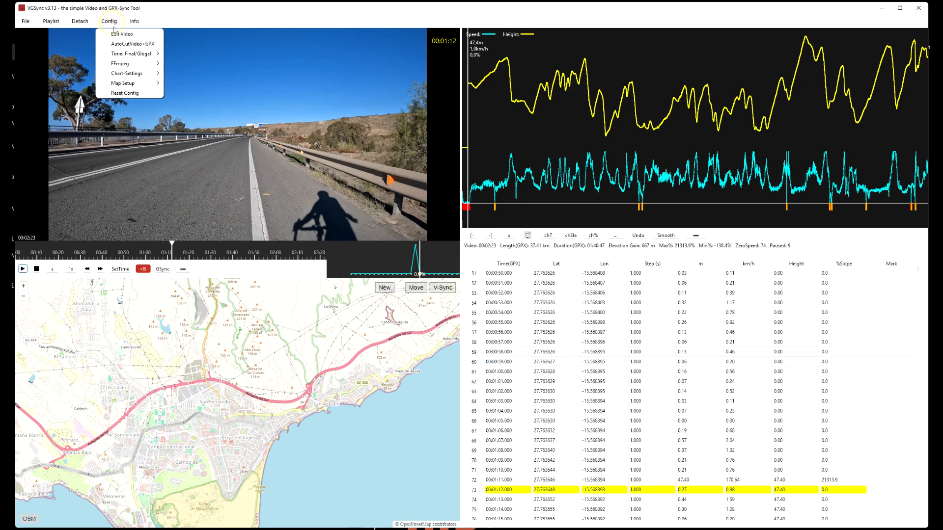
{"action": "mouse_move", "coordinate": [133, 84]}
{"action": "left_click", "coordinate": [205, 358]}
{"action": "scroll", "coordinate": [203, 358], "scroll_direction": "up", "scroll_amount": 3}
{"action": "left_click", "coordinate": [505, 373]}
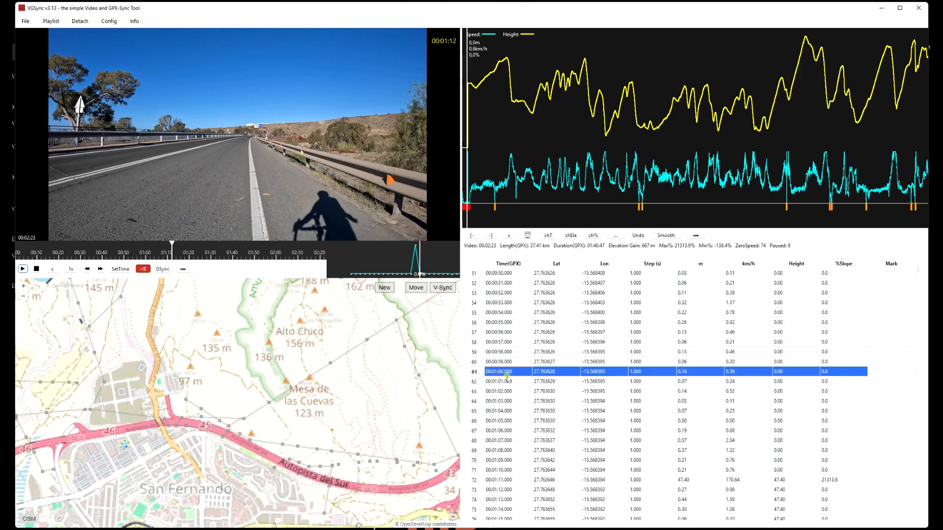
- Play and pause the video twice to follow the current position along the GPX track on the map
{"action": "left_click", "coordinate": [23, 270]}
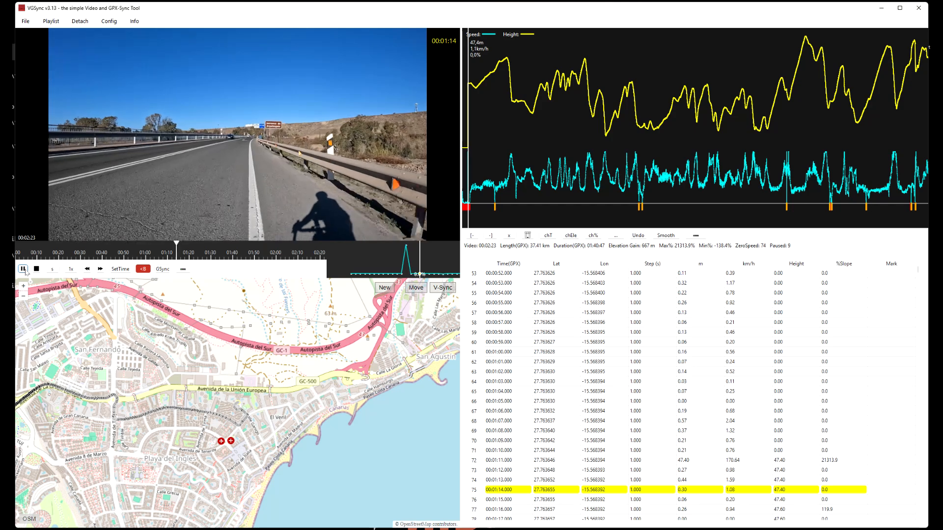
{"action": "left_click", "coordinate": [24, 269]}
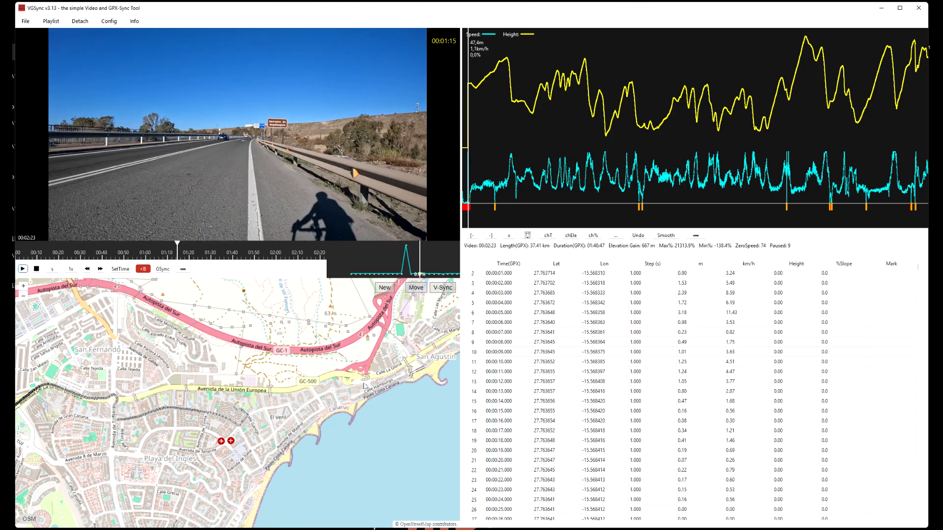
{"action": "scroll", "coordinate": [298, 371], "scroll_direction": "up", "scroll_amount": 1}
{"action": "scroll", "coordinate": [298, 370], "scroll_direction": "up", "scroll_amount": 3}
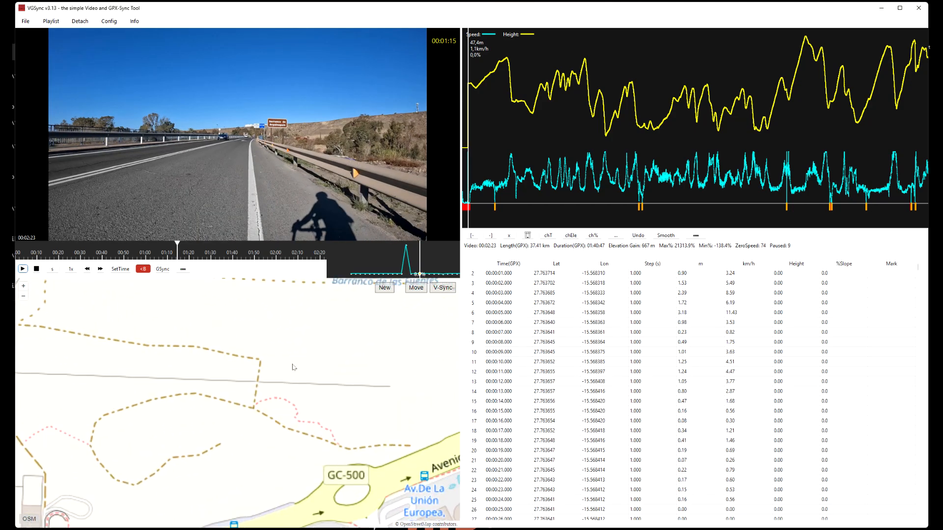
{"action": "scroll", "coordinate": [278, 357], "scroll_direction": "up", "scroll_amount": 2}
{"action": "left_click", "coordinate": [22, 269]}
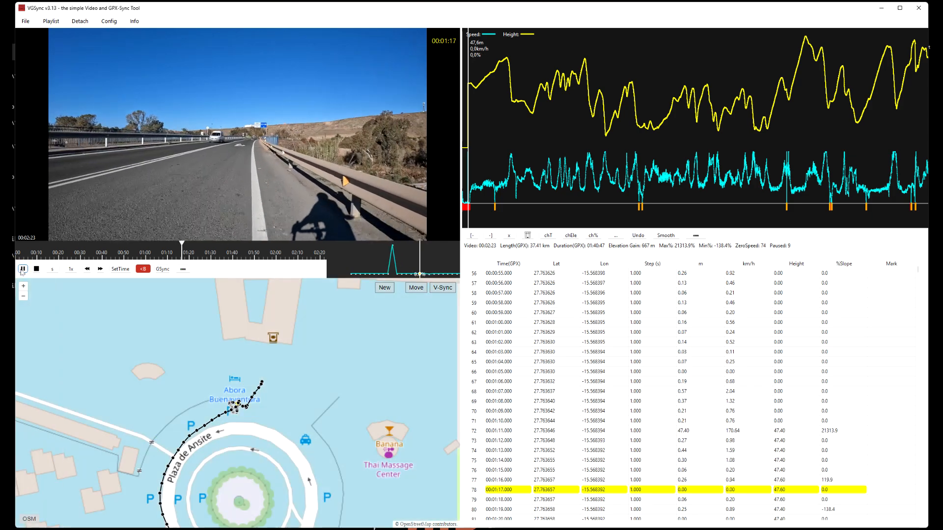
{"action": "left_click", "coordinate": [22, 269]}
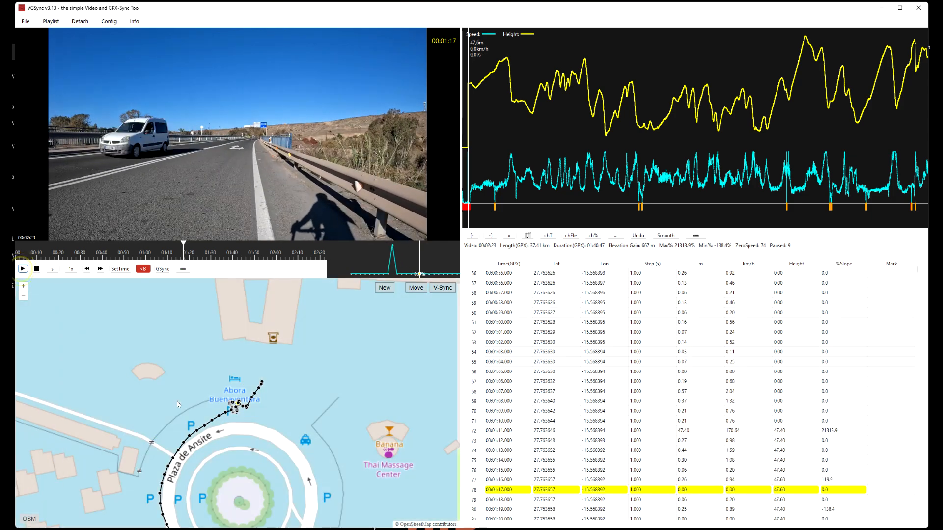
- Pick the 00:01:38 track point on the map, sync the video to it with V-Sync, and play on briefly
{"action": "left_click", "coordinate": [211, 422]}
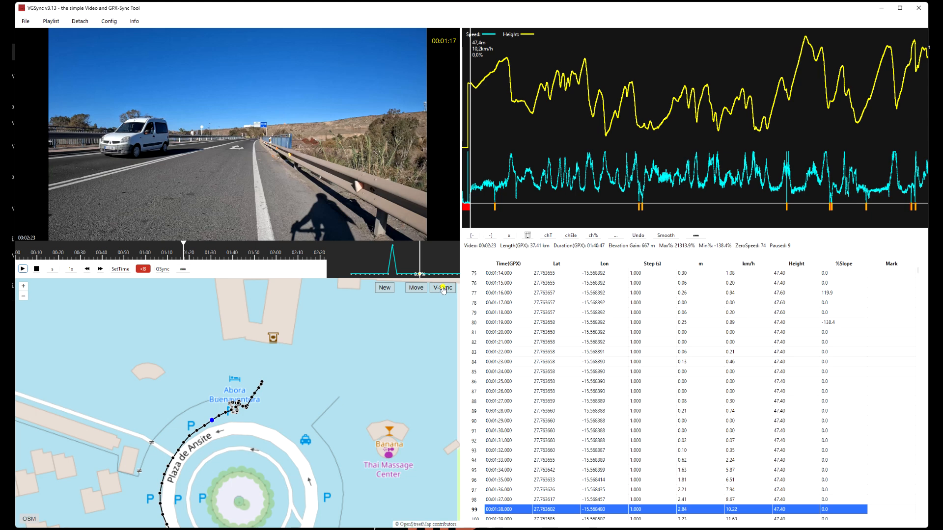
{"action": "left_click", "coordinate": [443, 289]}
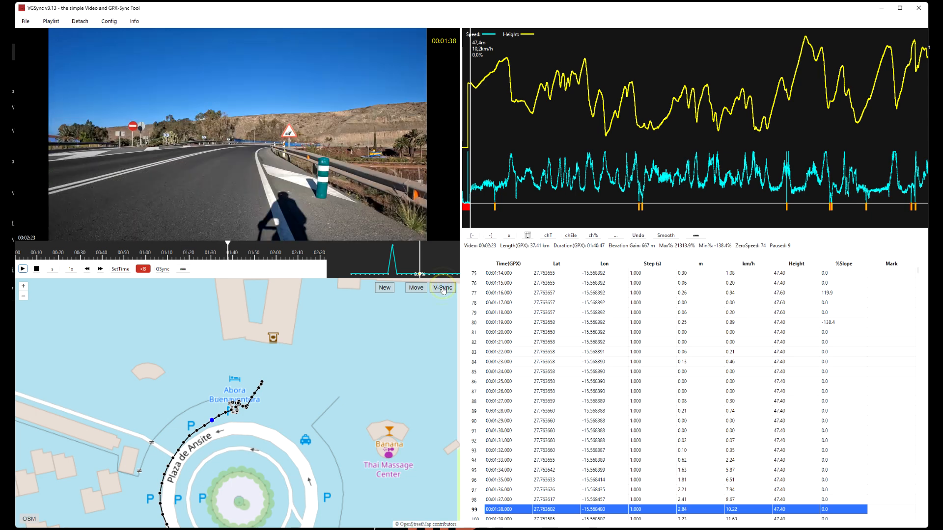
{"action": "left_click", "coordinate": [23, 269]}
{"action": "left_click", "coordinate": [22, 269]}
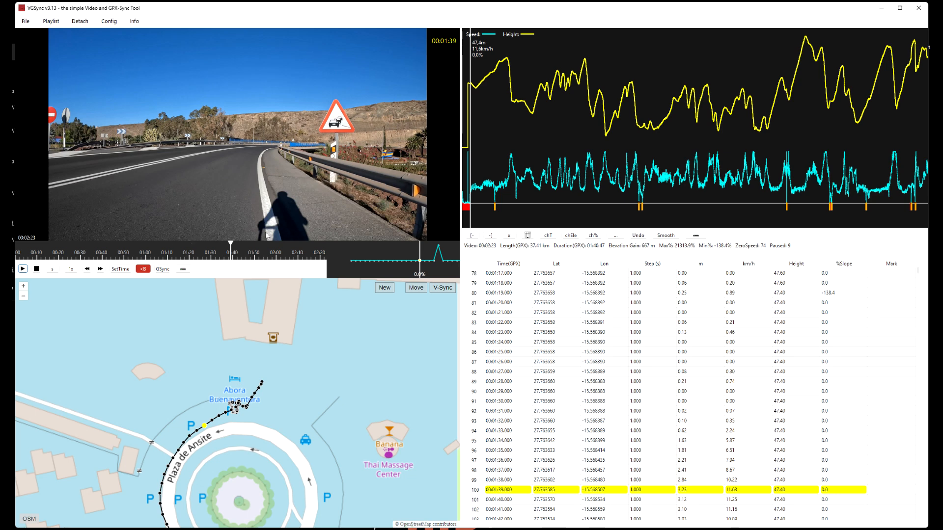
{"action": "left_click", "coordinate": [22, 269]}
- Set the size of the yellow map point to 10
{"action": "left_click", "coordinate": [109, 21]}
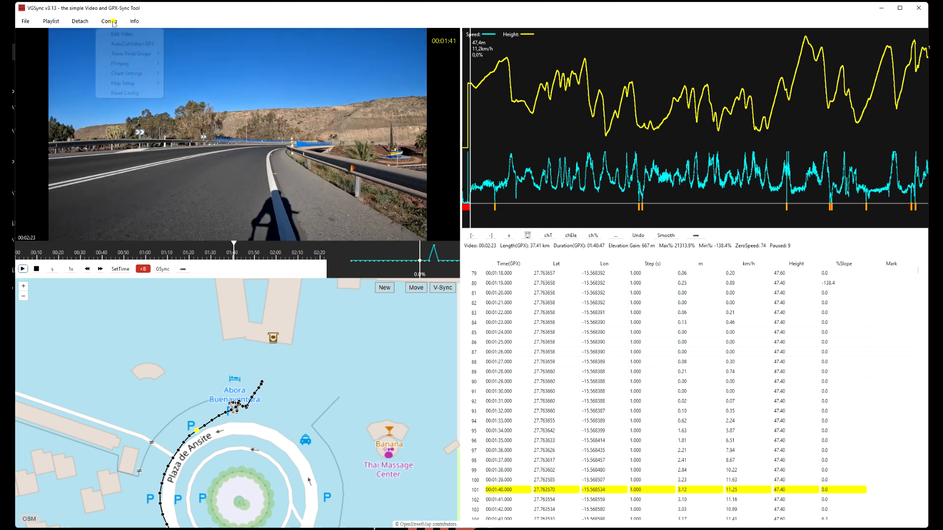
{"action": "mouse_move", "coordinate": [143, 85]}
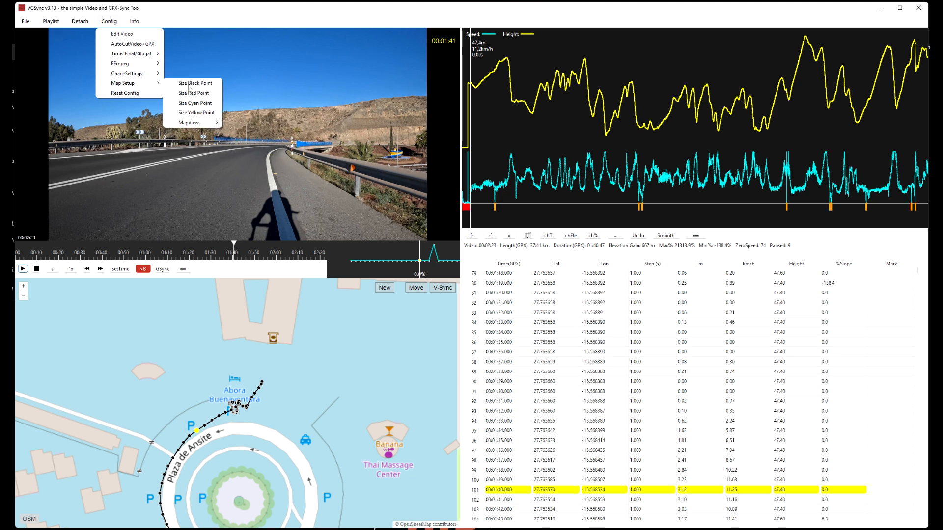
{"action": "left_click", "coordinate": [204, 113]}
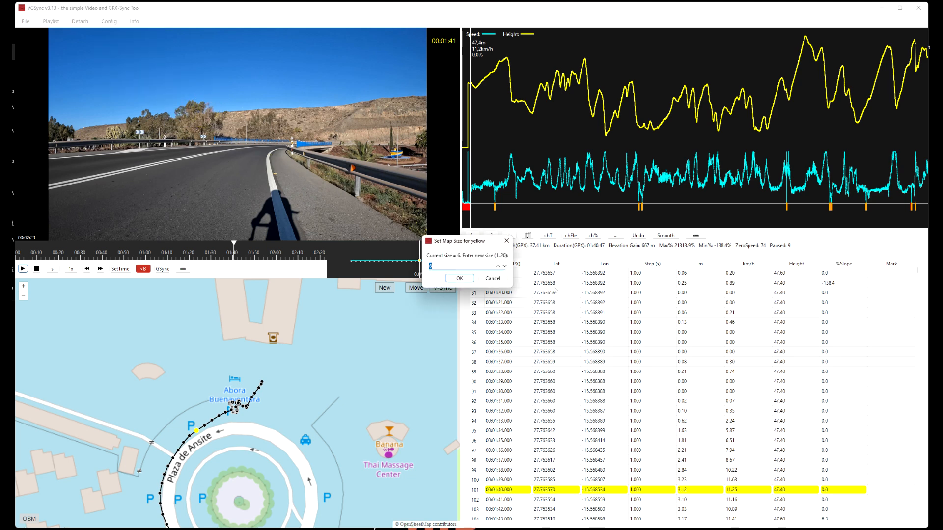
{"action": "left_click", "coordinate": [460, 278]}
{"action": "left_click", "coordinate": [499, 278]}
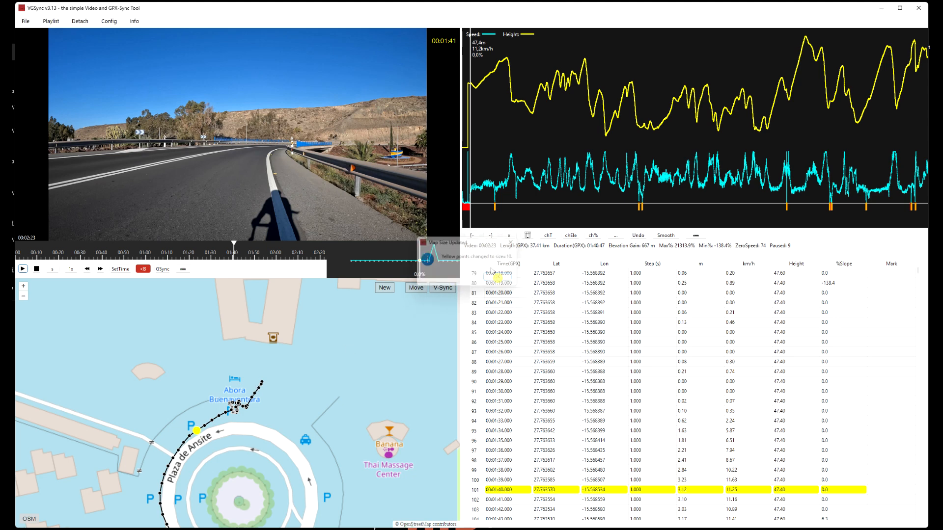
- Set the size of the yellow map point to 6
{"action": "left_click", "coordinate": [103, 22]}
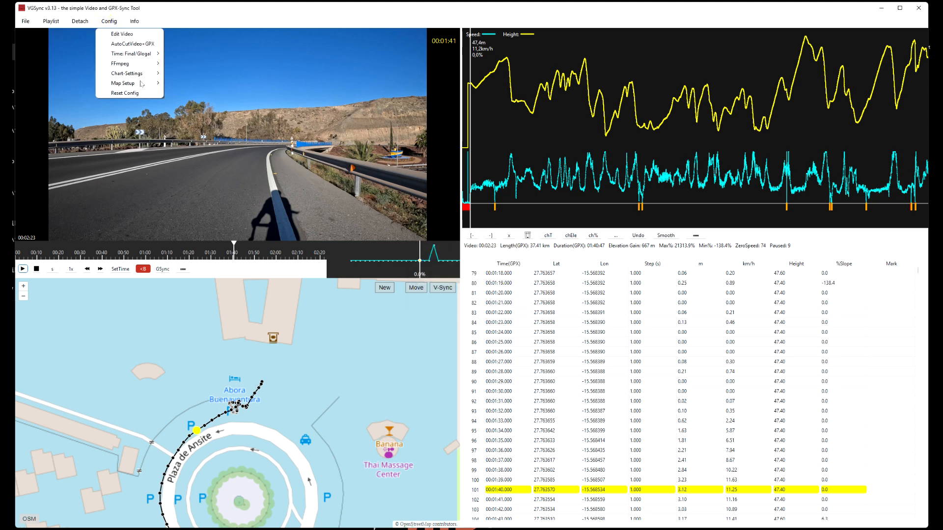
{"action": "mouse_move", "coordinate": [145, 83]}
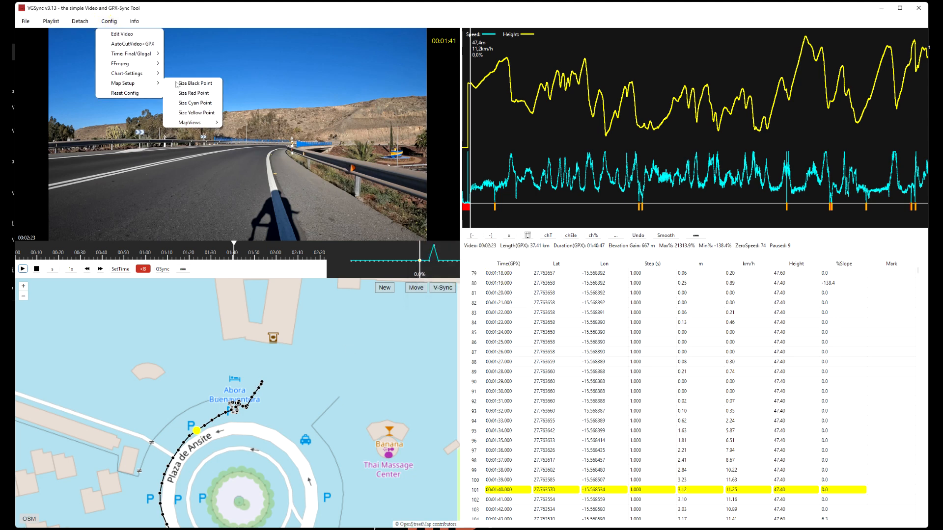
{"action": "left_click", "coordinate": [196, 112]}
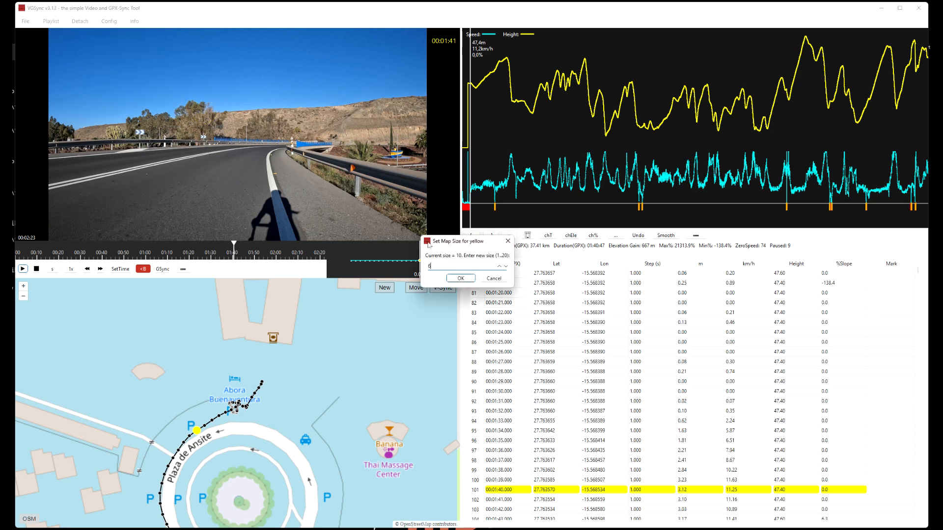
{"action": "key", "text": "Return"}
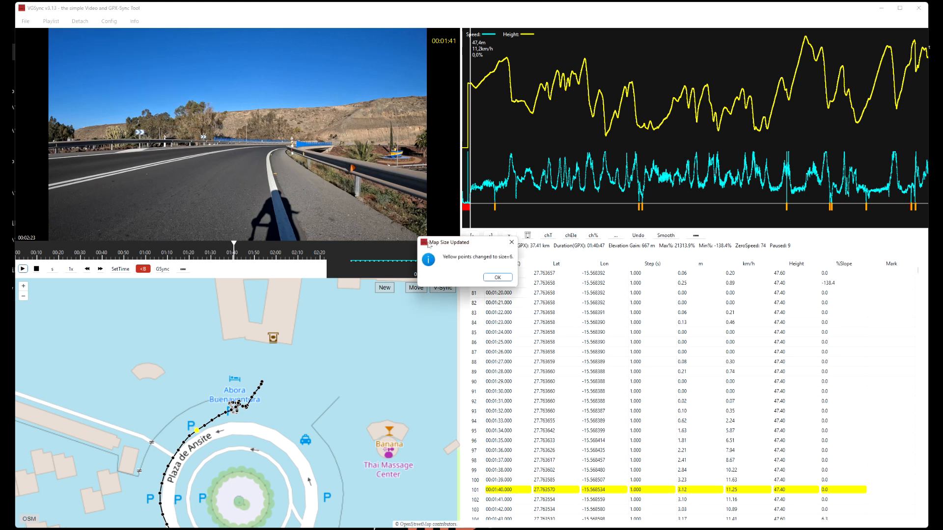
{"action": "left_click", "coordinate": [500, 278]}
- Look over the map point size and map view options, and switch the map provider to MapTiler
{"action": "left_click", "coordinate": [108, 22]}
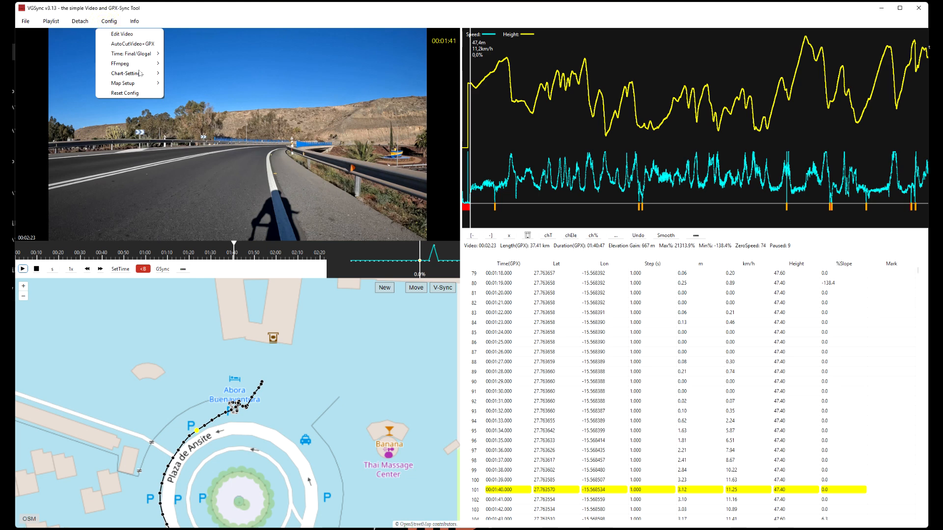
{"action": "mouse_move", "coordinate": [144, 84]}
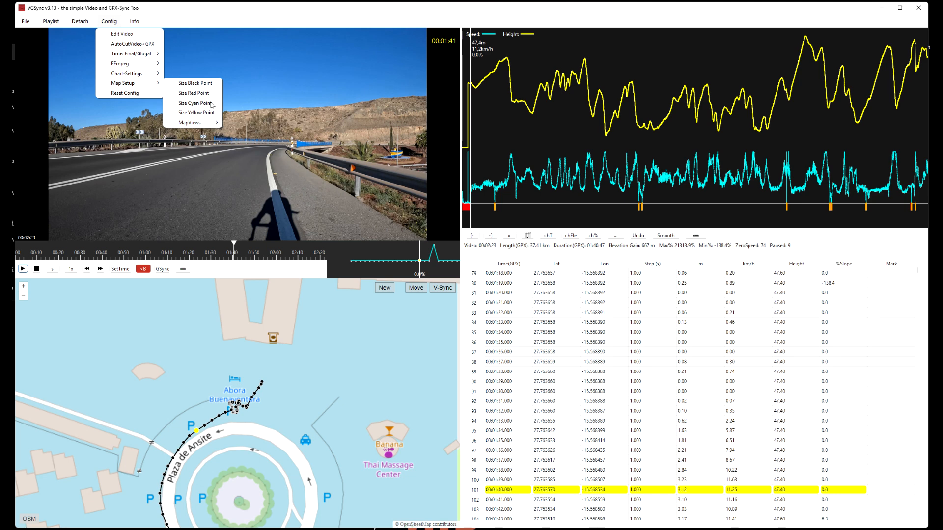
{"action": "mouse_move", "coordinate": [207, 124]}
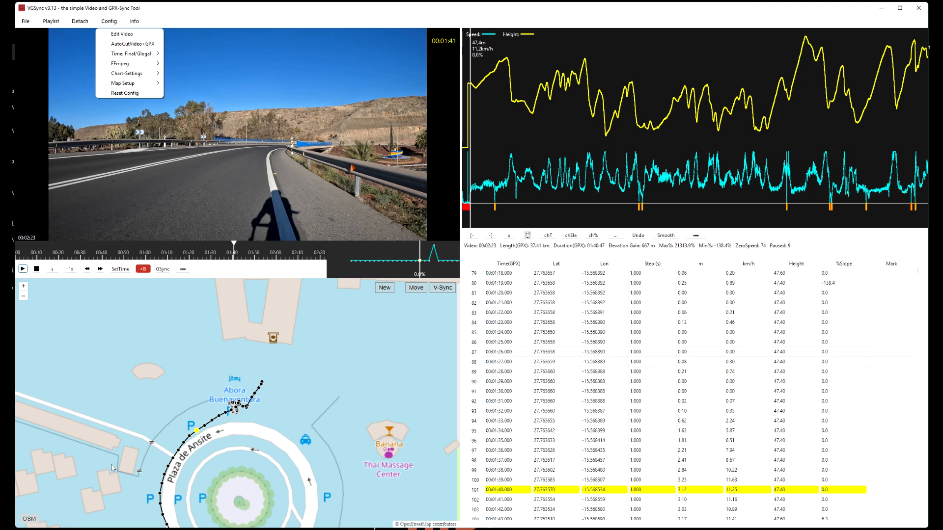
{"action": "left_click", "coordinate": [32, 516]}
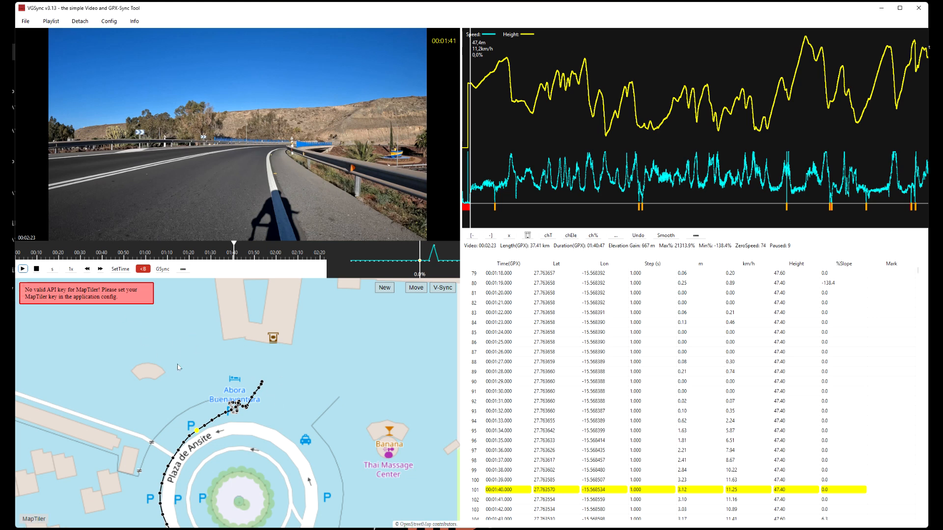
- Read the information about map keys and review the options for setting MapTiler, Bing and Mapbox keys
{"action": "left_click", "coordinate": [107, 21]}
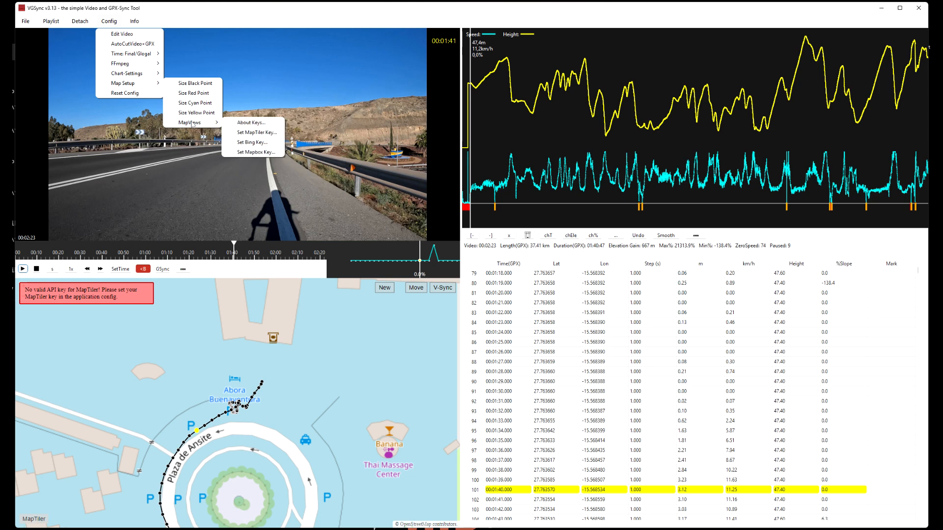
{"action": "left_click", "coordinate": [259, 123]}
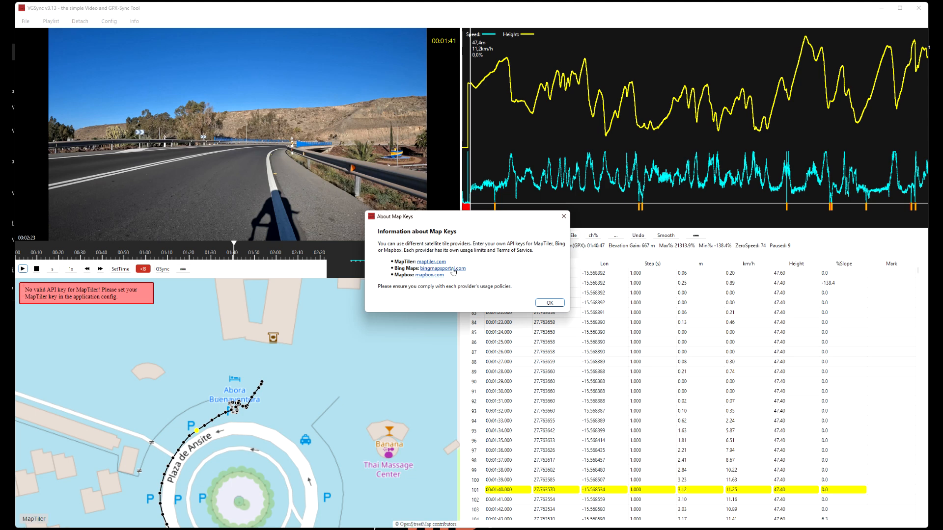
{"action": "left_click", "coordinate": [550, 303]}
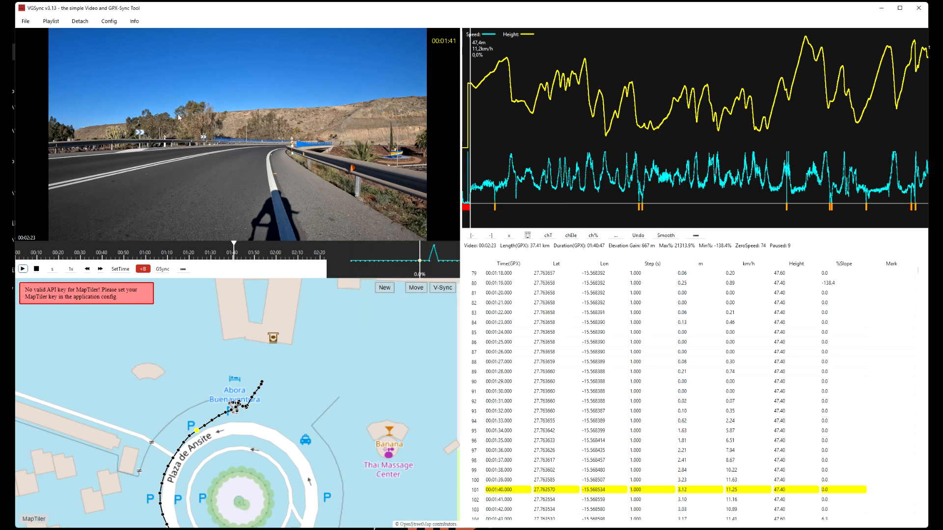
{"action": "left_click", "coordinate": [108, 22]}
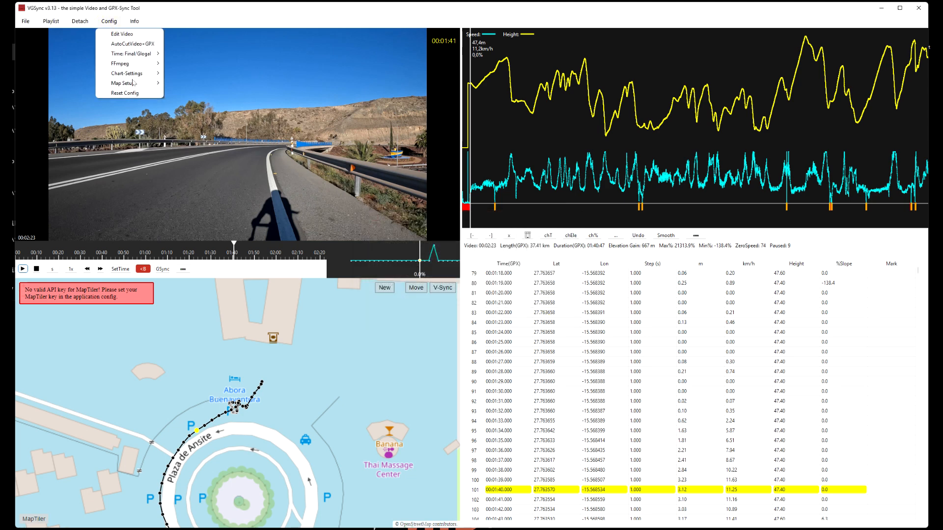
{"action": "mouse_move", "coordinate": [133, 83]}
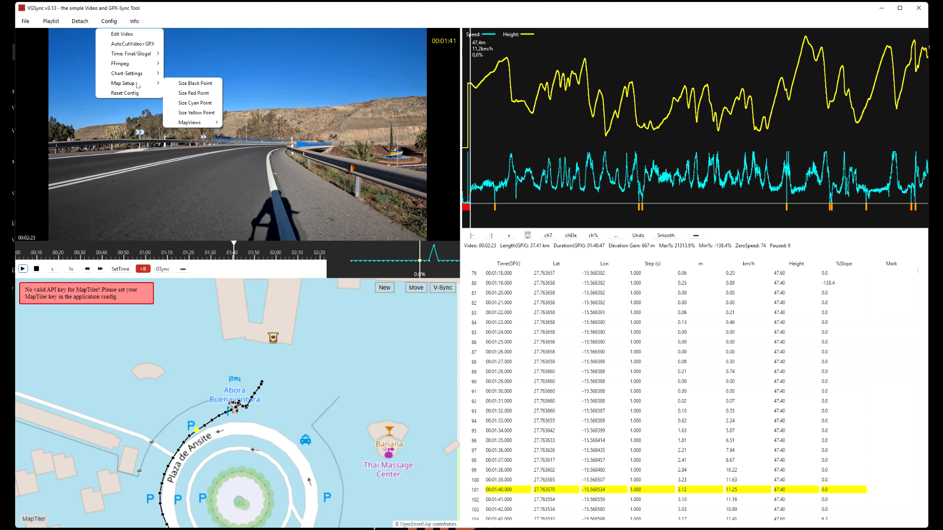
{"action": "mouse_move", "coordinate": [204, 125]}
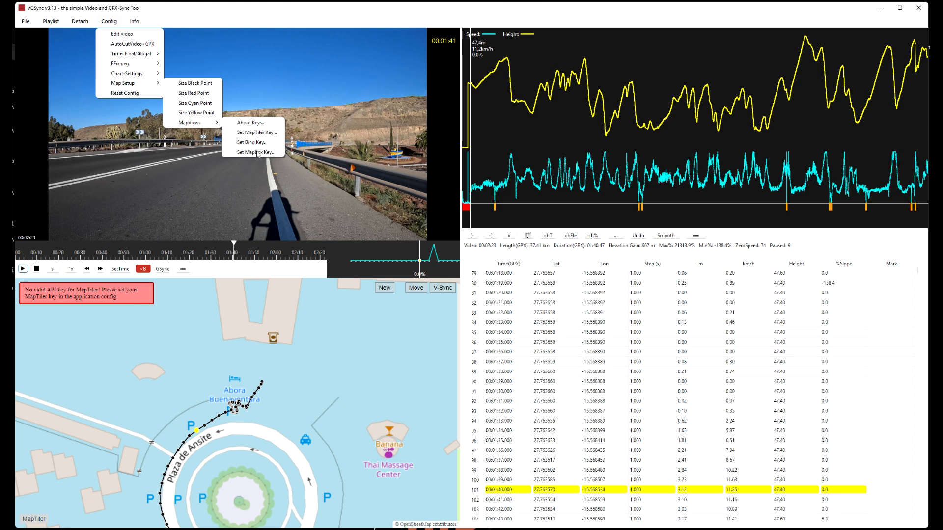
{"action": "left_click", "coordinate": [225, 368]}
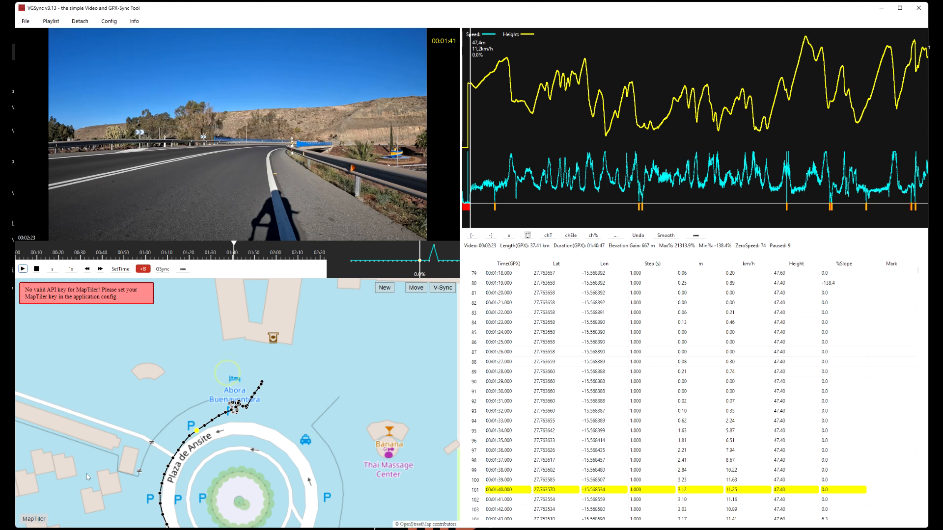
- Switch the map to the Mapbox satellite view and inspect the track around the highlighted point
{"action": "left_click", "coordinate": [34, 520]}
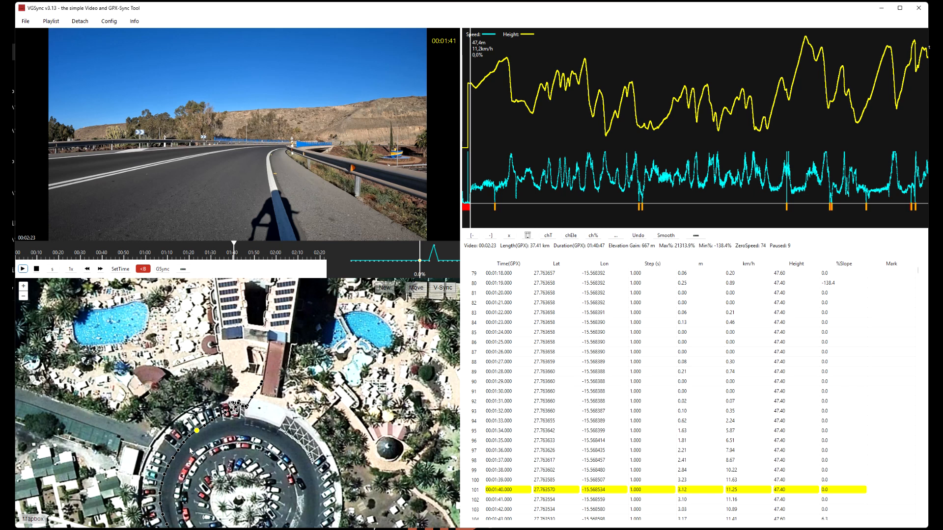
{"action": "scroll", "coordinate": [191, 451], "scroll_direction": "up", "scroll_amount": 4}
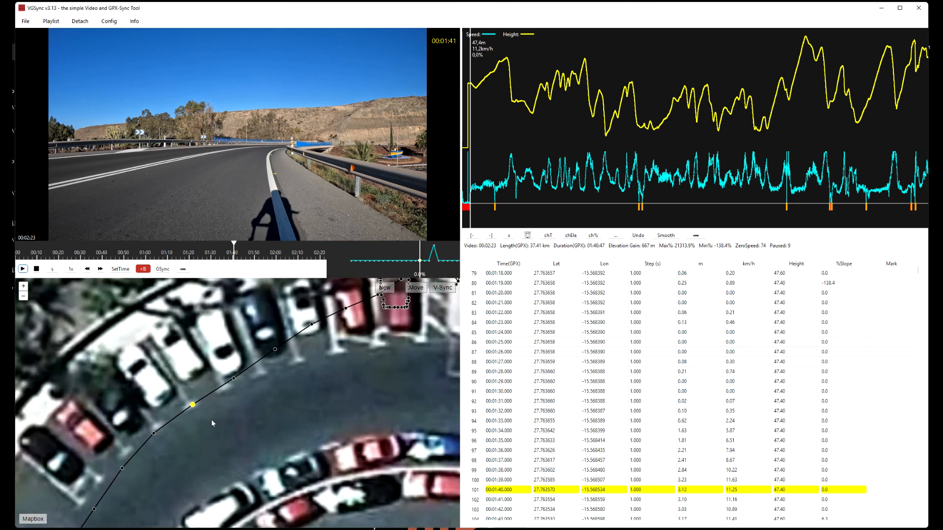
{"action": "scroll", "coordinate": [211, 419], "scroll_direction": "down", "scroll_amount": 5}
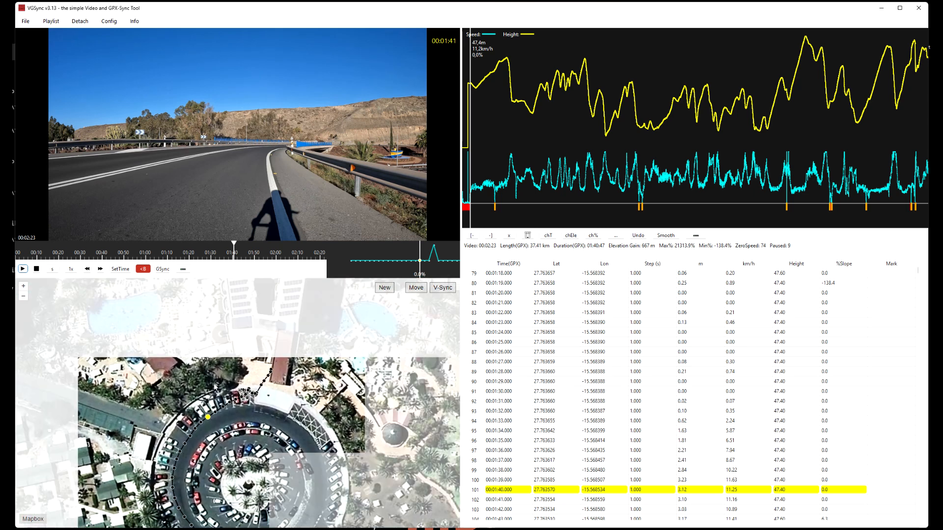
- Try the Bing map view and return the map to OSM
{"action": "left_click", "coordinate": [43, 521]}
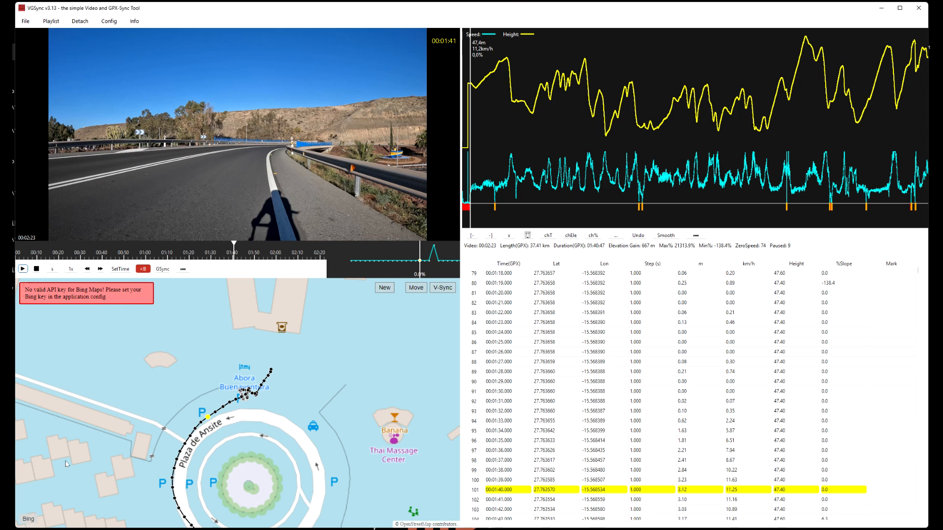
{"action": "left_click", "coordinate": [28, 519]}
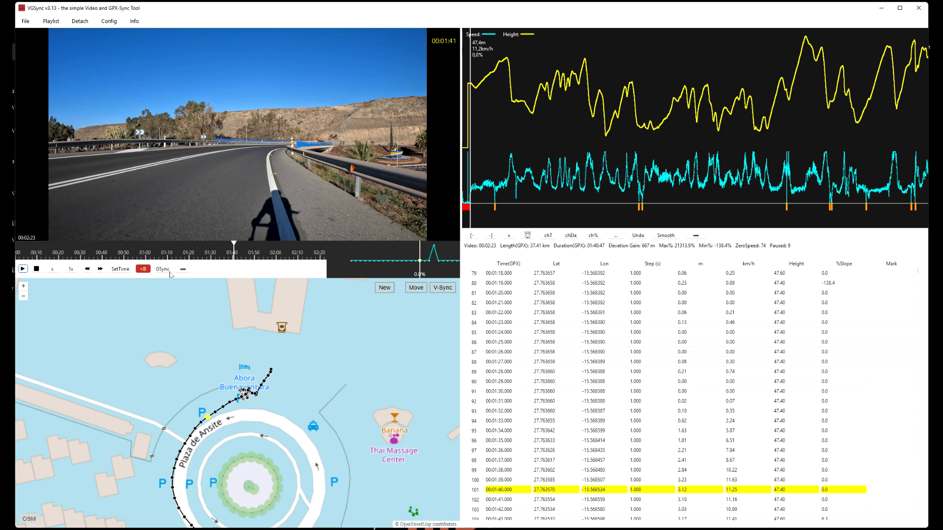
- Look over the copyright and license information, the third-party libraries, and the remaining info options
{"action": "left_click", "coordinate": [110, 21]}
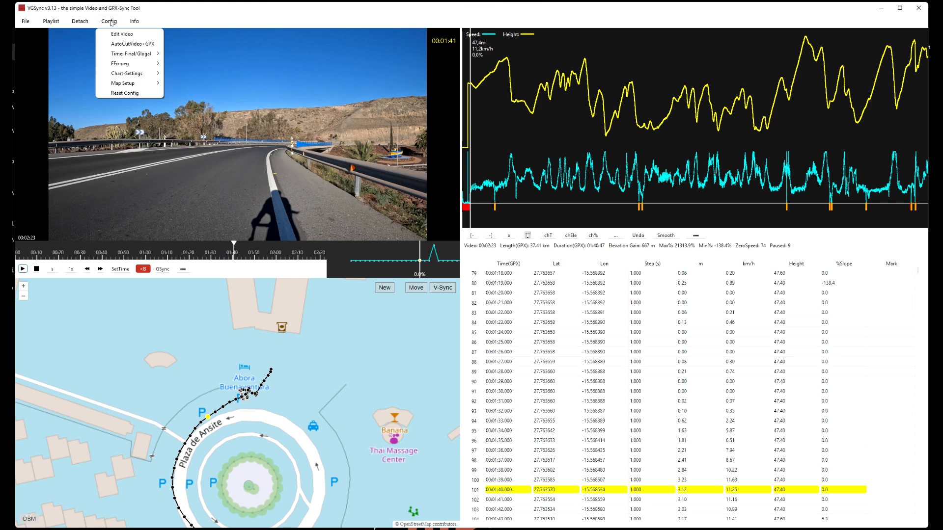
{"action": "mouse_move", "coordinate": [132, 21]}
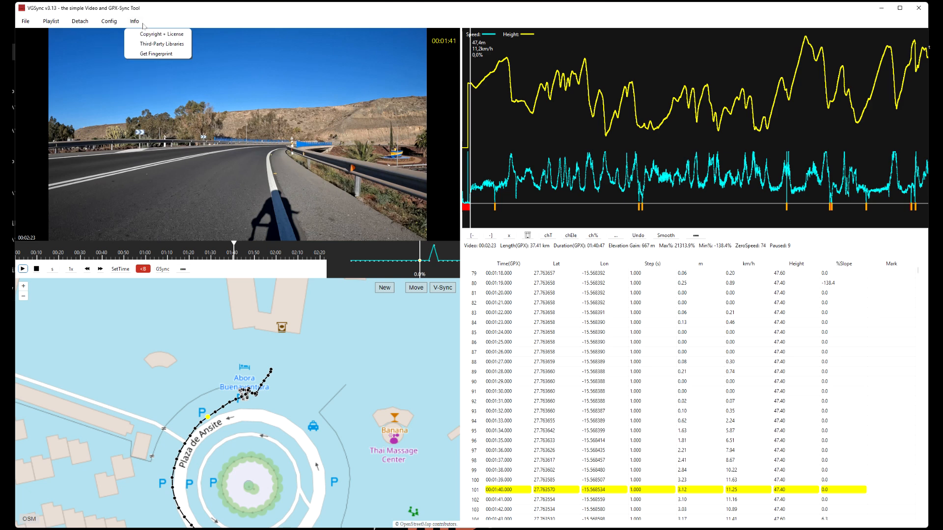
{"action": "left_click", "coordinate": [154, 34]}
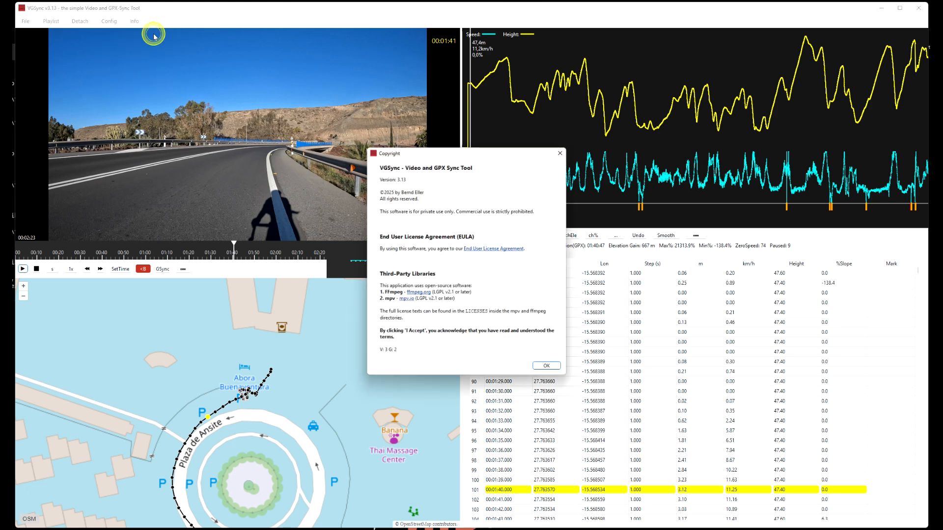
{"action": "left_click", "coordinate": [541, 369]}
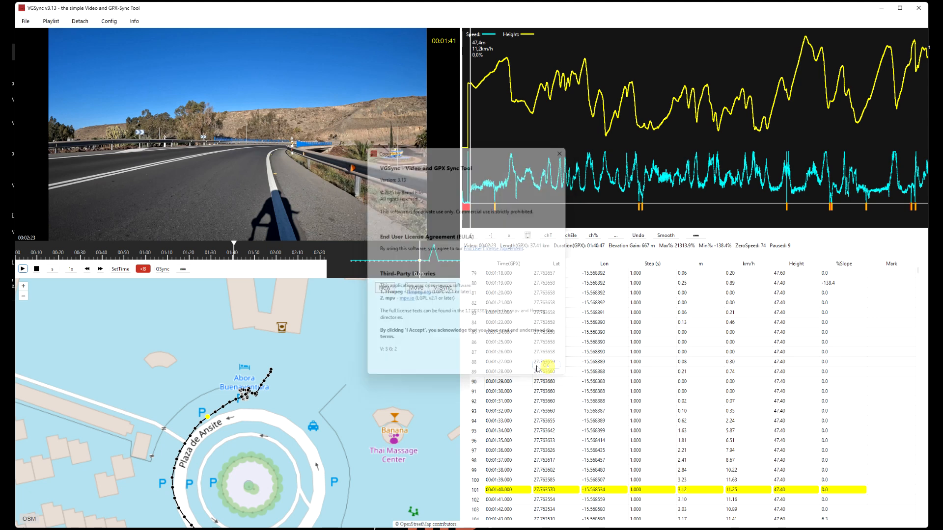
{"action": "left_click", "coordinate": [133, 22]}
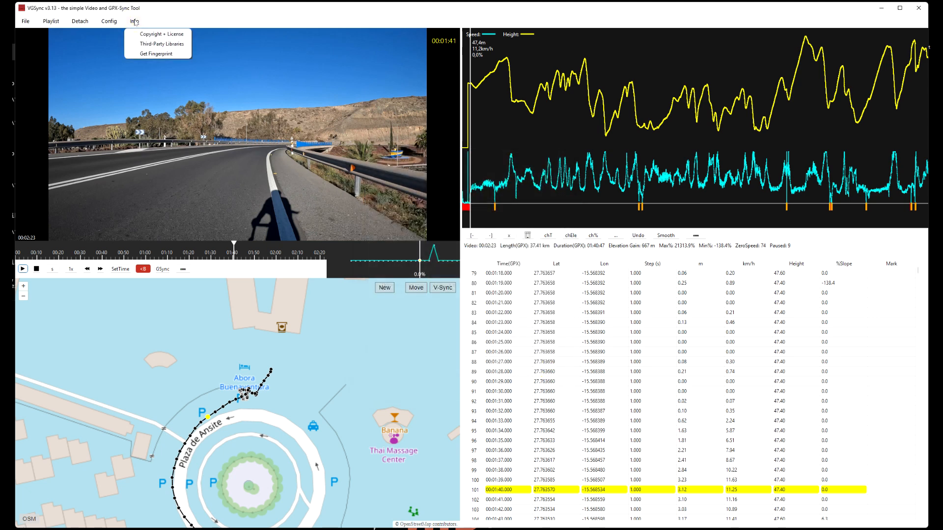
{"action": "left_click", "coordinate": [152, 44]}
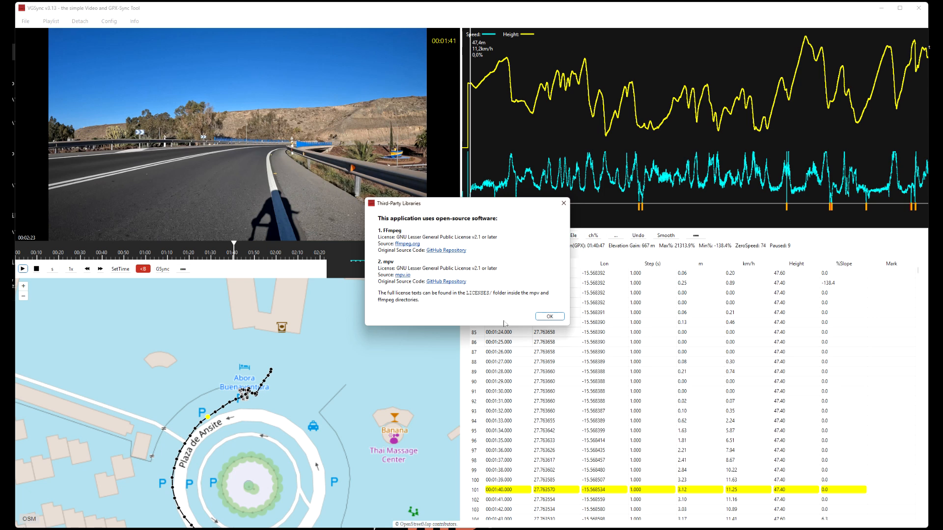
{"action": "left_click", "coordinate": [543, 316]}
{"action": "left_click", "coordinate": [134, 21]}
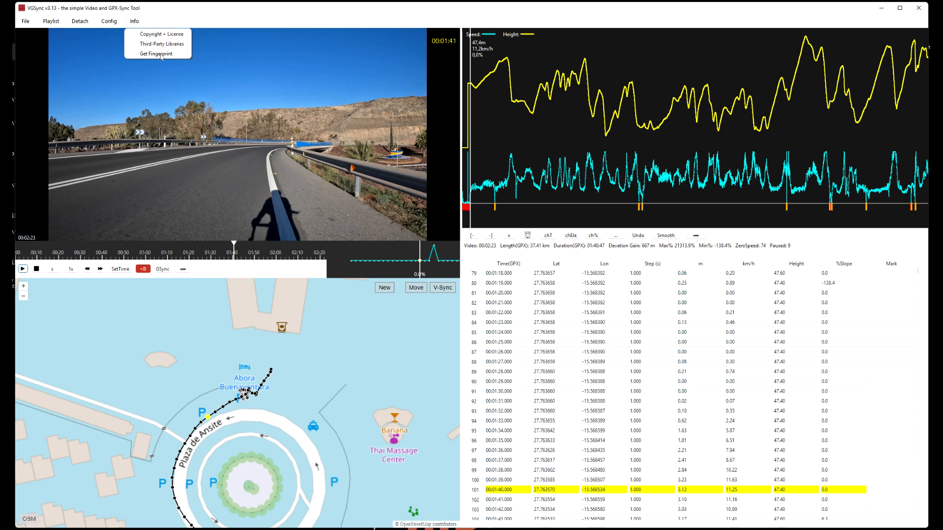
{"action": "left_click", "coordinate": [368, 384]}
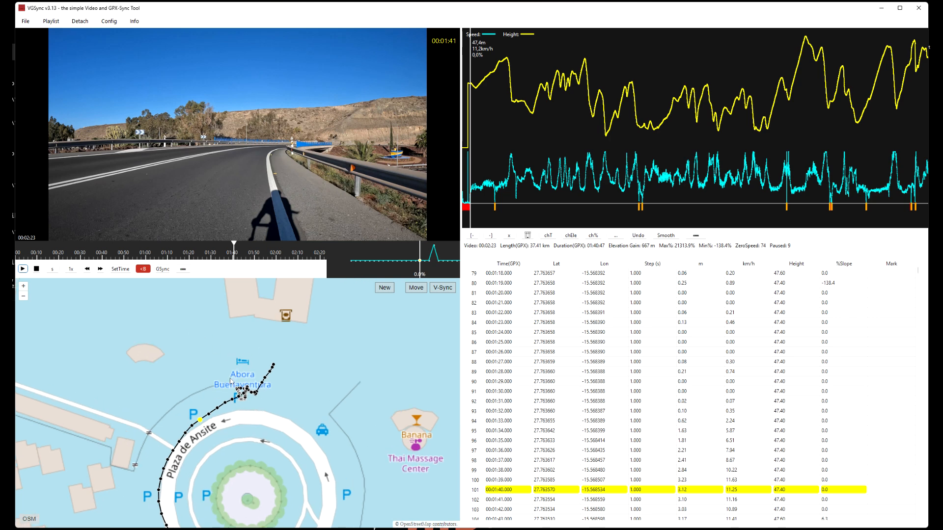
- Insert a new GPX point next to the highlighted point near Plaza de Ansite, undo it and insert it again
{"action": "scroll", "coordinate": [248, 398], "scroll_direction": "up", "scroll_amount": 2}
{"action": "left_click_drag", "start_coordinate": [205, 383], "coordinate": [355, 290]}
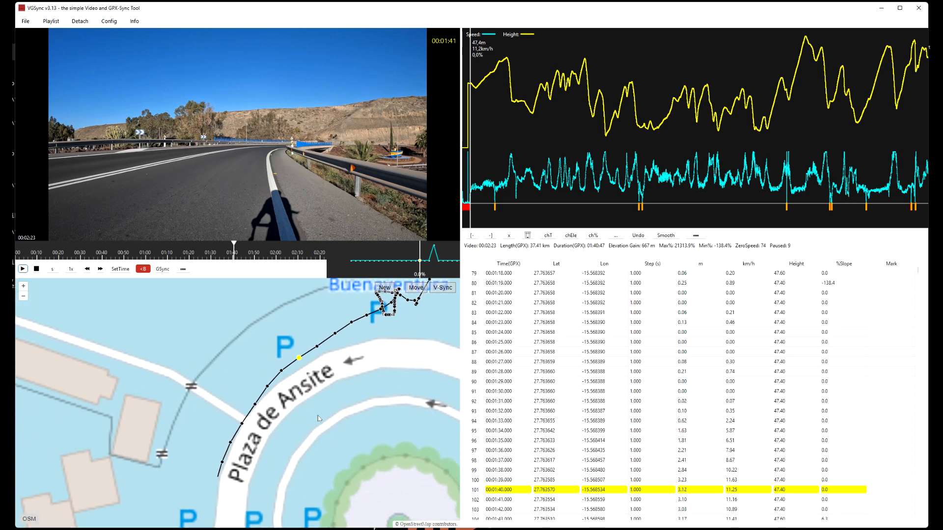
{"action": "scroll", "coordinate": [315, 393], "scroll_direction": "up", "scroll_amount": 2}
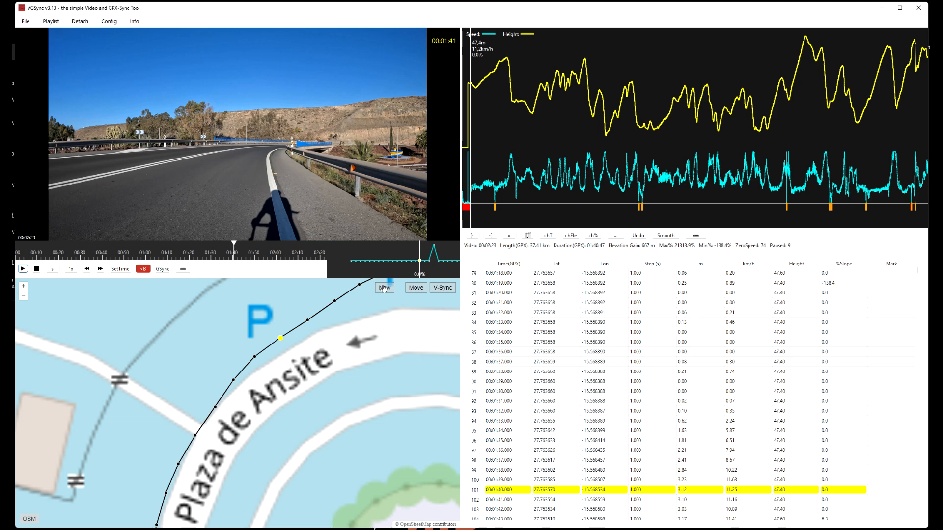
{"action": "left_click", "coordinate": [265, 347]}
{"action": "left_click", "coordinate": [521, 282]}
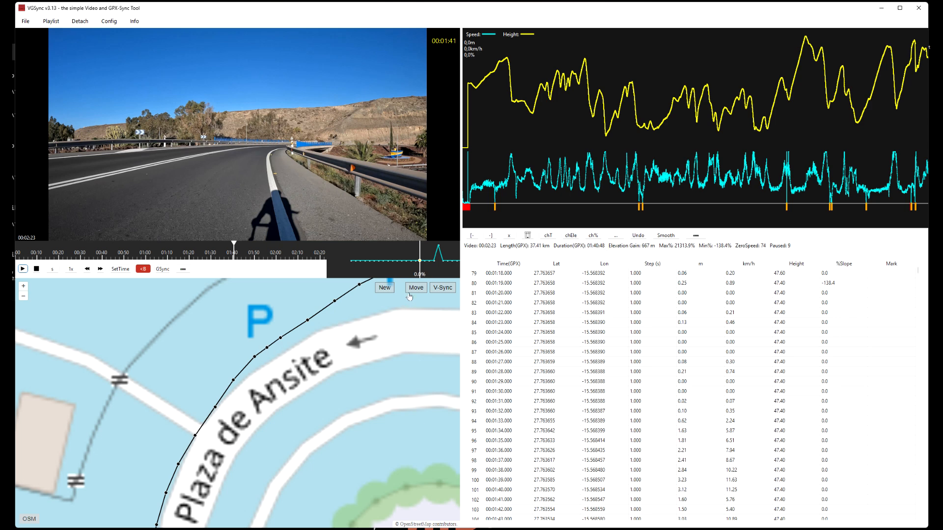
{"action": "left_click", "coordinate": [637, 236]}
{"action": "left_click", "coordinate": [519, 279]}
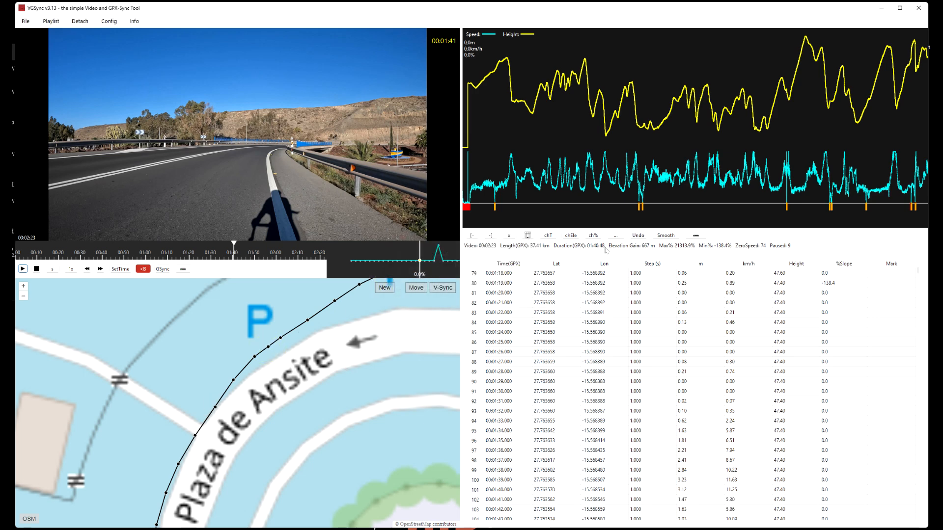
- Move the inserted GPX point away from the road onto the parking symbol on the map
{"action": "left_click", "coordinate": [416, 288]}
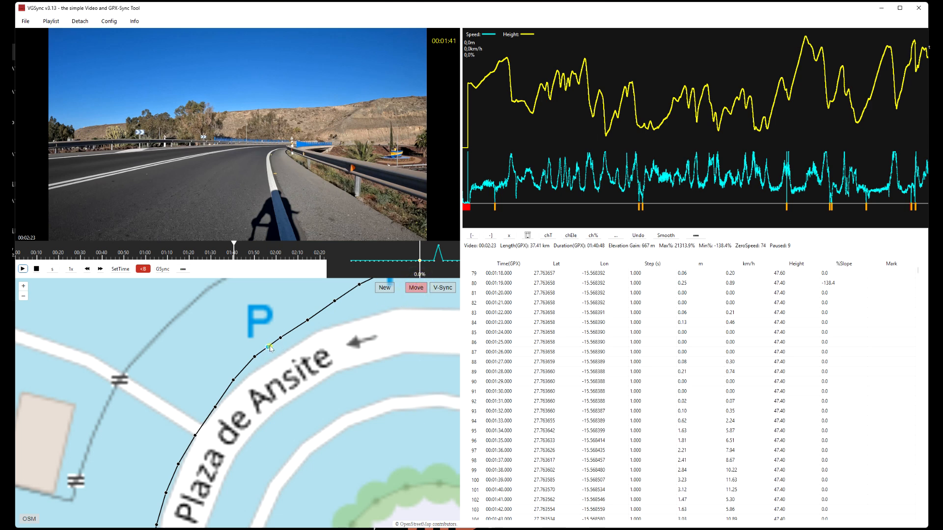
{"action": "left_click_drag", "start_coordinate": [268, 347], "coordinate": [251, 323]}
{"action": "left_click", "coordinate": [281, 339]}
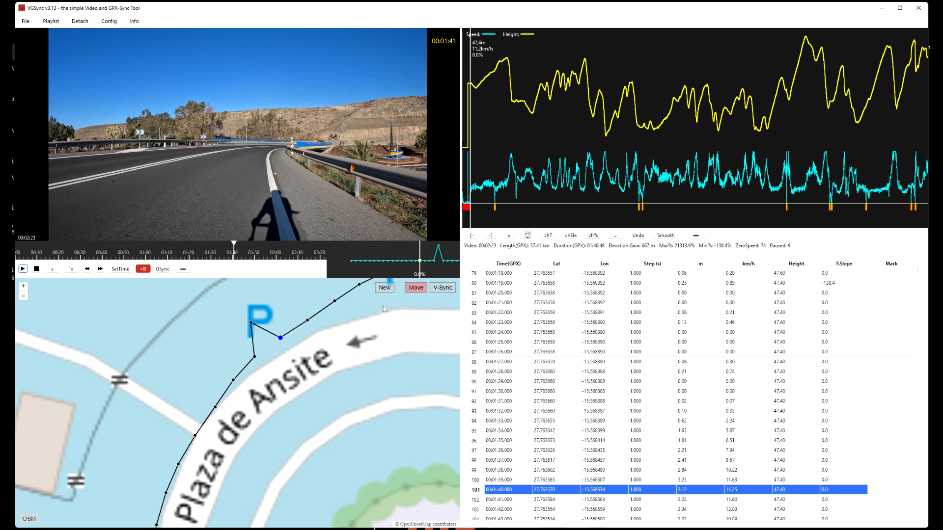
{"action": "left_click", "coordinate": [418, 290]}
{"action": "left_click", "coordinate": [418, 290]}
- Add another GPX point on the track segment northeast of the selected point
{"action": "left_click", "coordinate": [385, 287]}
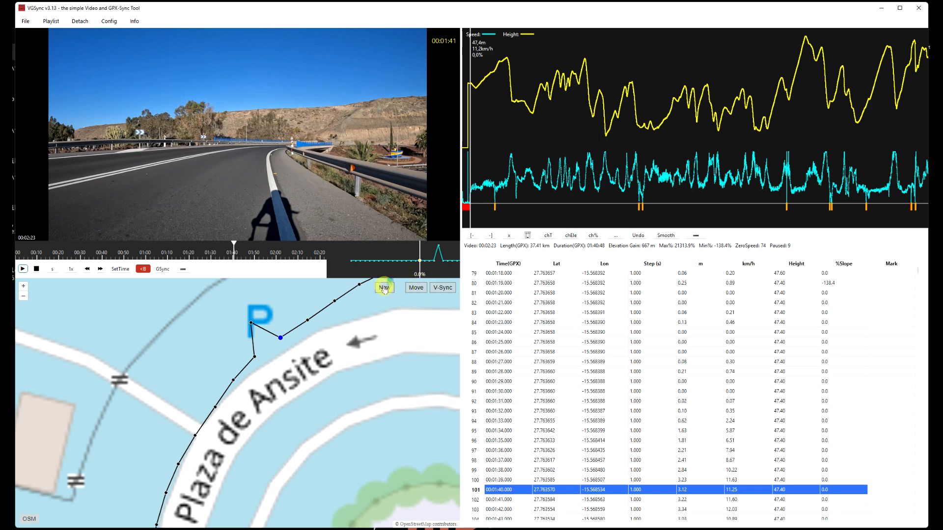
{"action": "left_click", "coordinate": [324, 307]}
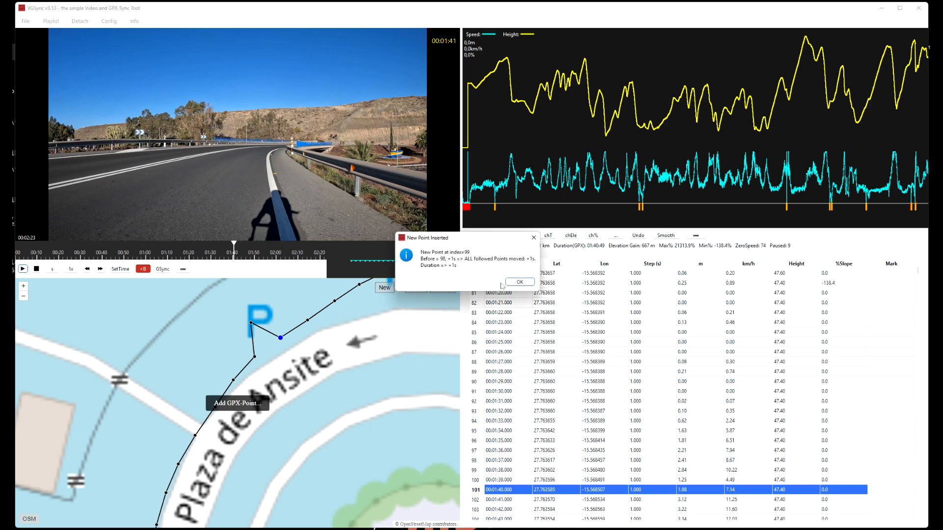
{"action": "left_click", "coordinate": [511, 283]}
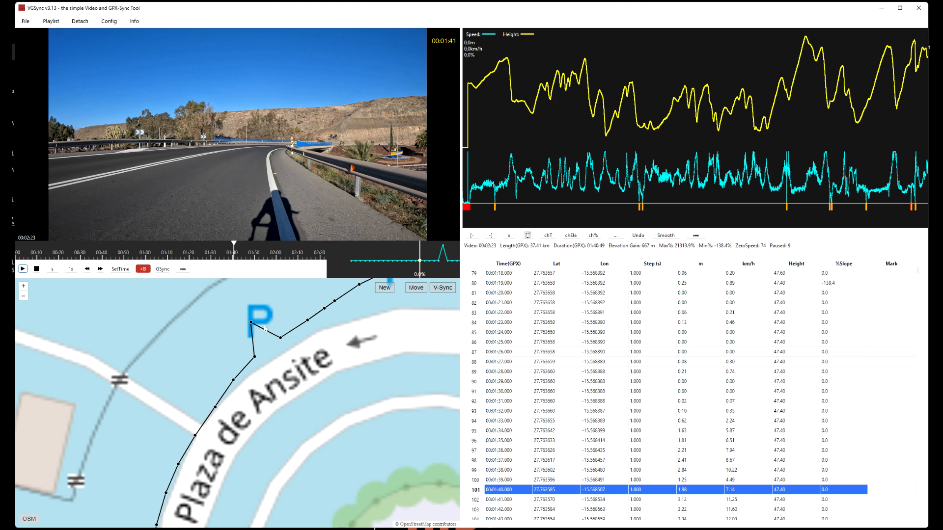
- Move the point on the parking symbol back toward the road, and shift the track point northeast of the symbol slightly northwest
{"action": "left_click", "coordinate": [416, 288]}
{"action": "left_click_drag", "start_coordinate": [261, 328], "coordinate": [275, 353]}
{"action": "left_click_drag", "start_coordinate": [307, 320], "coordinate": [296, 309]}
{"action": "left_click", "coordinate": [416, 289]}
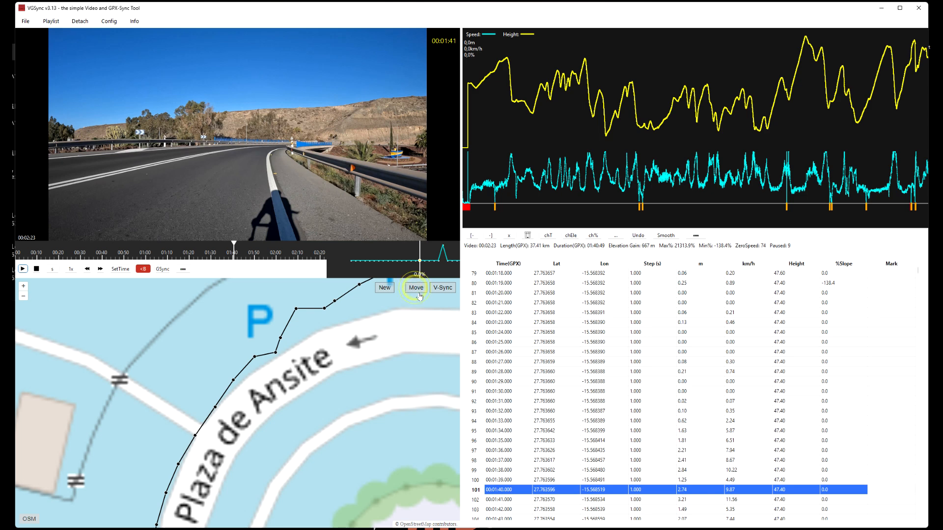
- Sync the video to the track point at 00:01:43, and sync the GPX track to the video at 00:01:13
{"action": "left_click", "coordinate": [256, 358]}
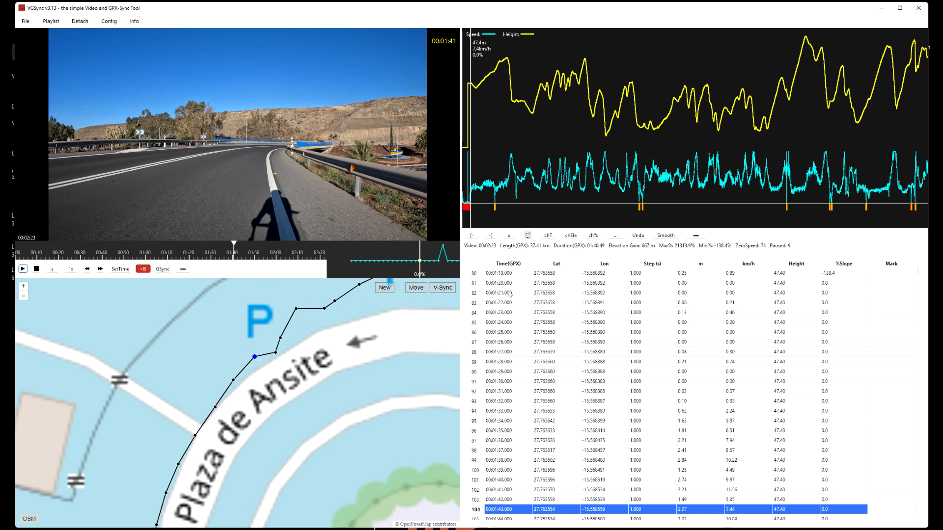
{"action": "left_click", "coordinate": [445, 288]}
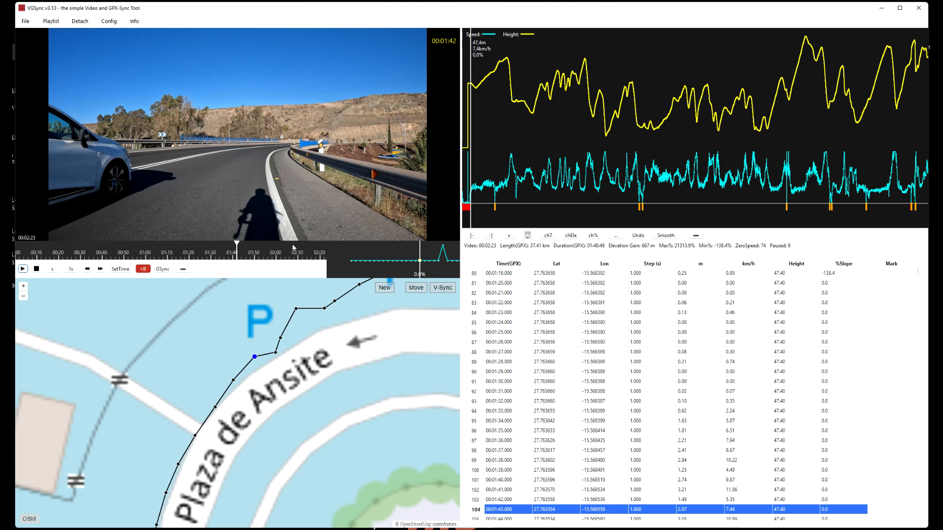
{"action": "left_click", "coordinate": [184, 252]}
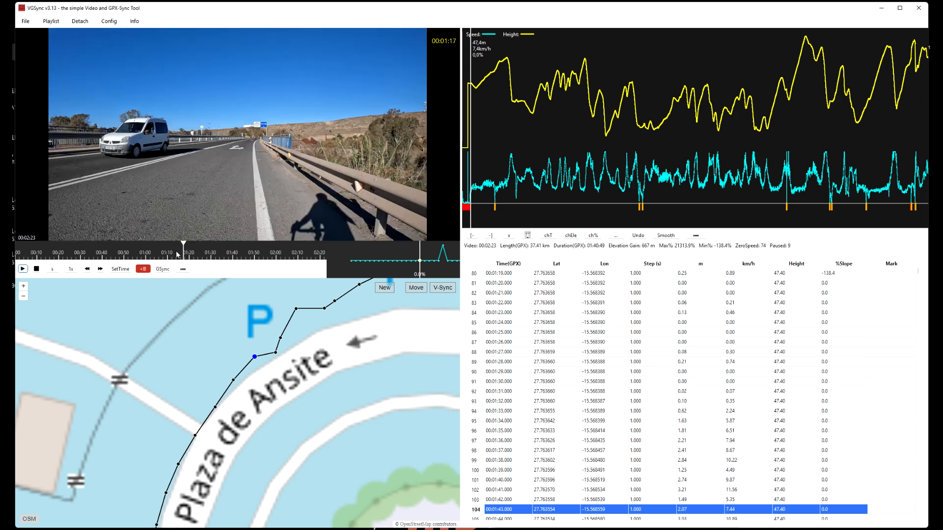
{"action": "left_click", "coordinate": [175, 252]}
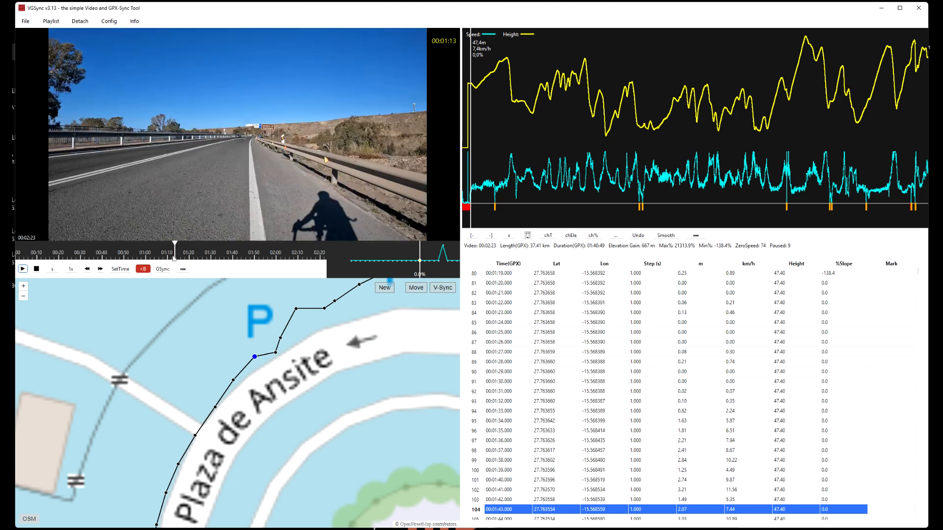
{"action": "left_click", "coordinate": [165, 270]}
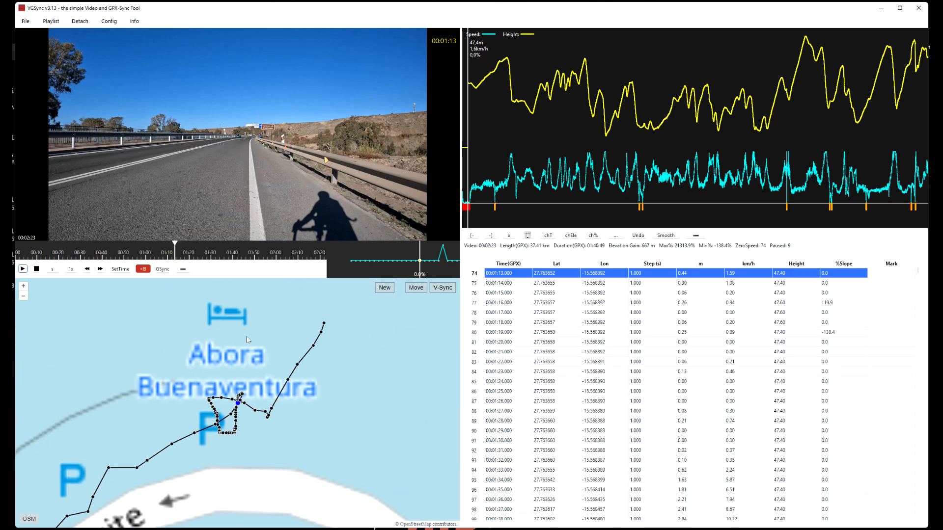
- Play the video briefly, stop it to return to the start, and play and pause it again
{"action": "left_click", "coordinate": [22, 269]}
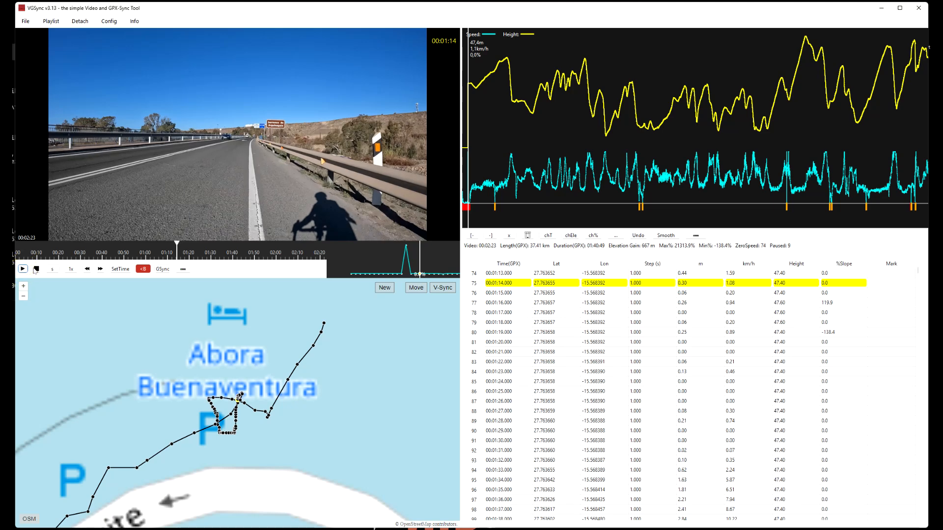
{"action": "left_click", "coordinate": [36, 269]}
{"action": "left_click", "coordinate": [22, 269]}
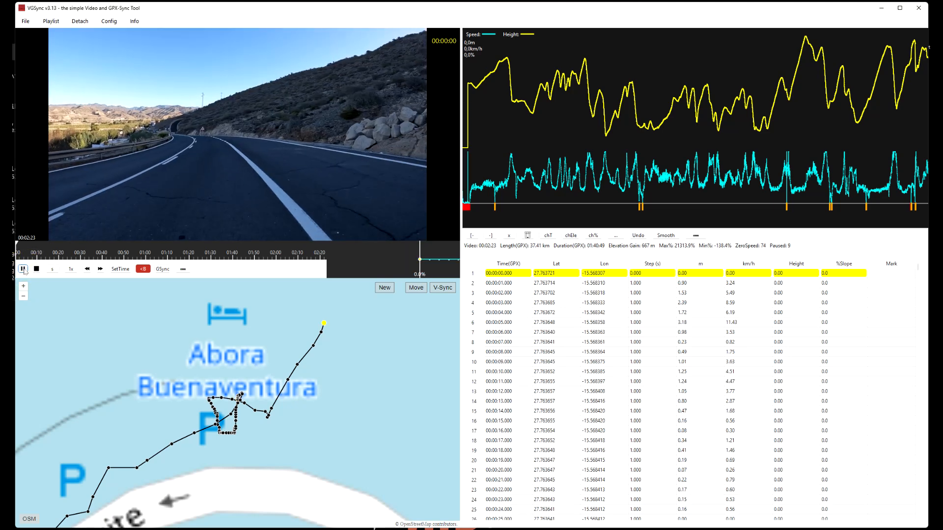
{"action": "left_click", "coordinate": [23, 269]}
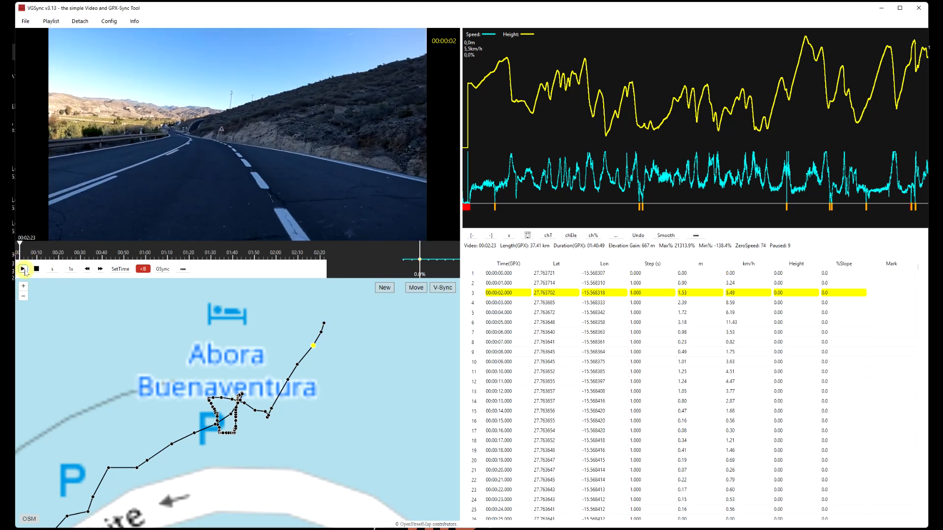
- Step the video forward several seconds, change the step unit to minutes, and step forward one minute
{"action": "left_click", "coordinate": [100, 269]}
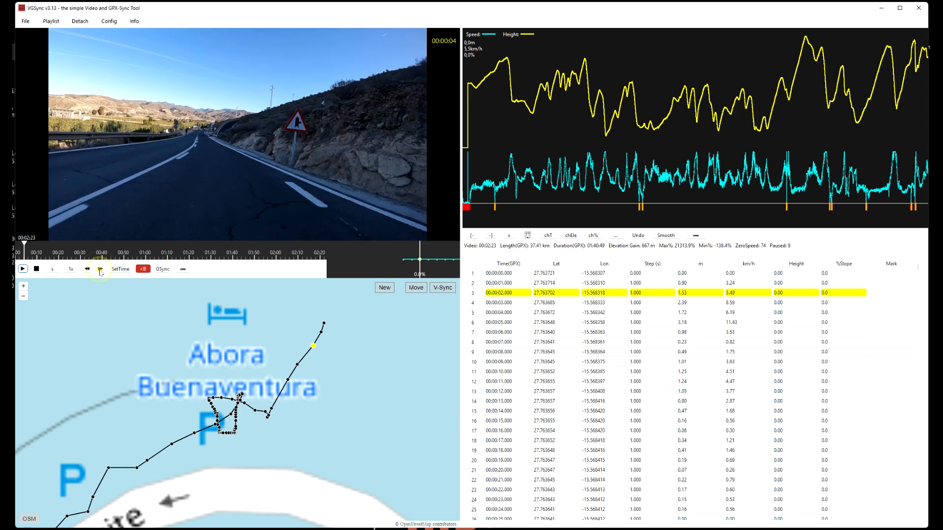
{"action": "left_click", "coordinate": [100, 269]}
{"action": "left_click", "coordinate": [100, 269]}
{"action": "left_click", "coordinate": [100, 269]}
{"action": "left_click", "coordinate": [100, 269]}
{"action": "left_click", "coordinate": [100, 269]}
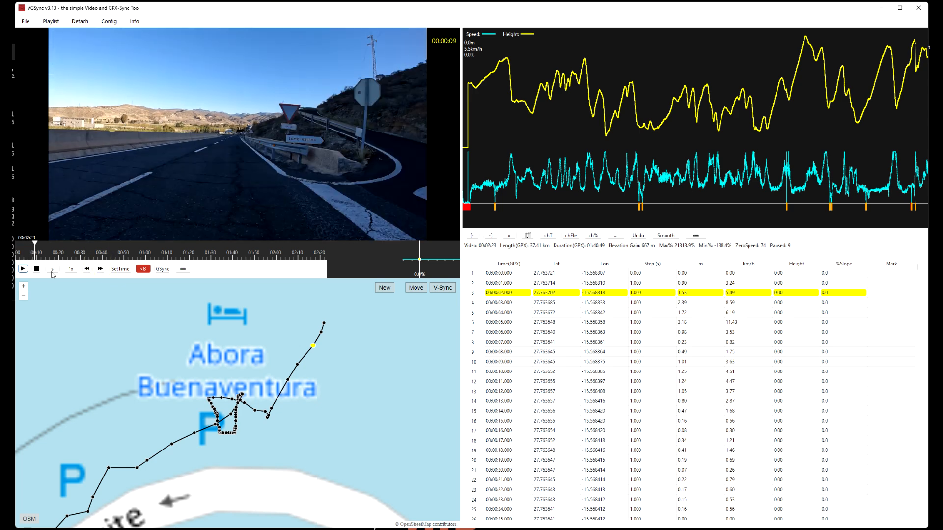
{"action": "left_click", "coordinate": [53, 269]}
{"action": "left_click", "coordinate": [100, 269]}
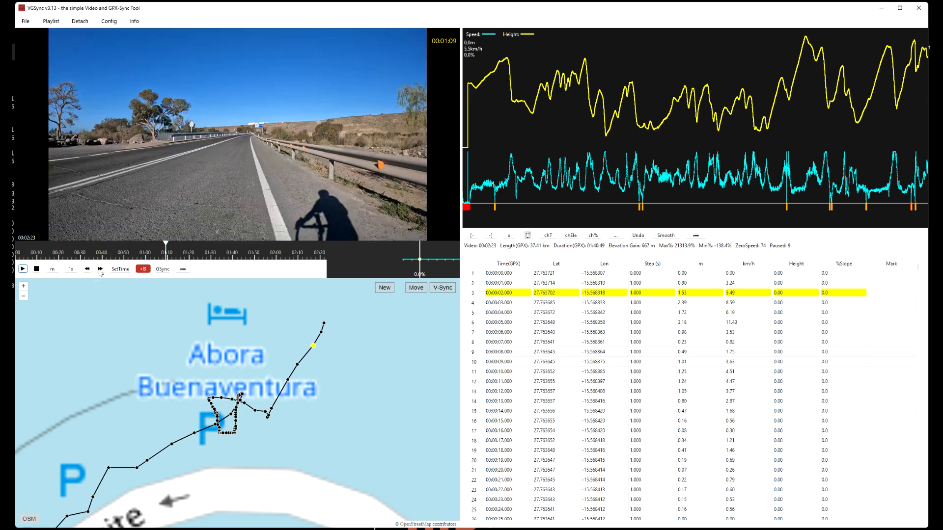
- Change the step unit to frames and advance the video by several frames
{"action": "left_click", "coordinate": [52, 269]}
{"action": "left_click", "coordinate": [51, 271]}
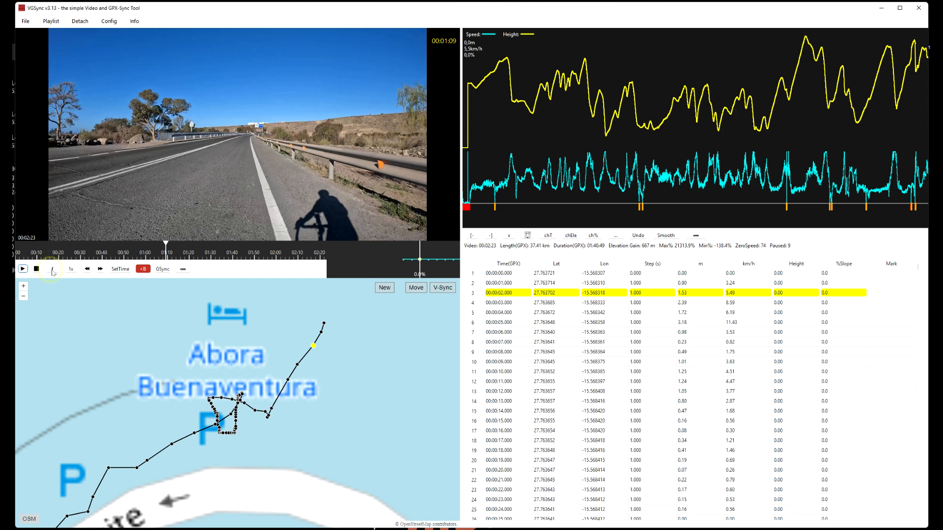
{"action": "left_click", "coordinate": [101, 270]}
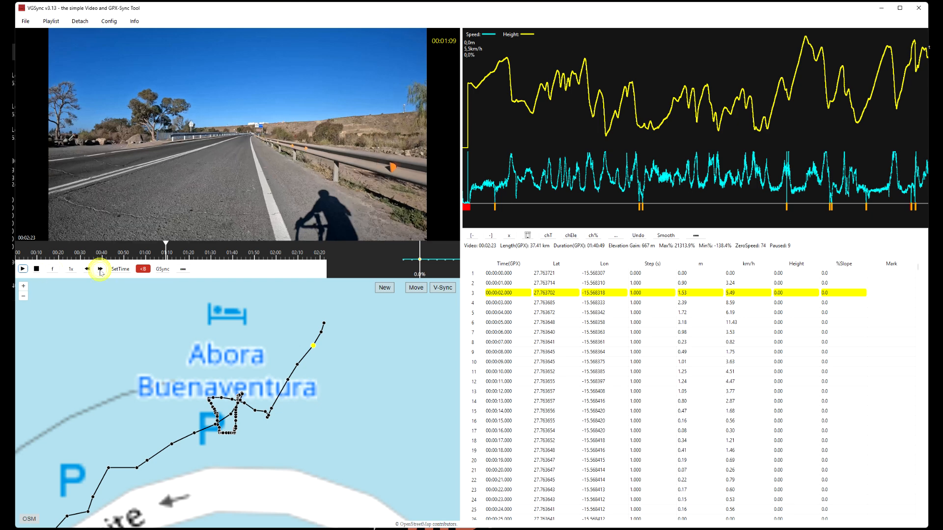
{"action": "left_click", "coordinate": [100, 270]}
{"action": "left_click", "coordinate": [100, 270]}
{"action": "left_click", "coordinate": [100, 270]}
{"action": "left_click", "coordinate": [100, 270]}
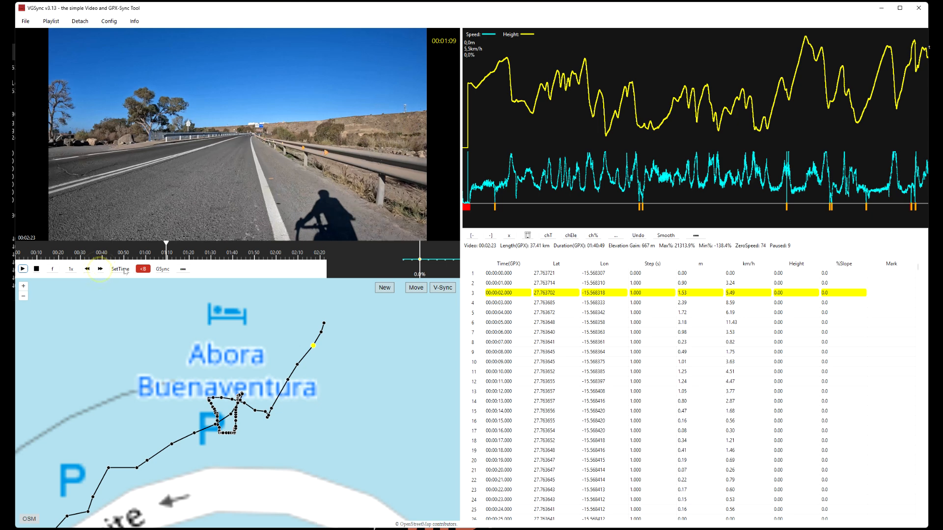
- Use Set Time to change the minutes of the video position to 2
{"action": "left_click", "coordinate": [121, 269]}
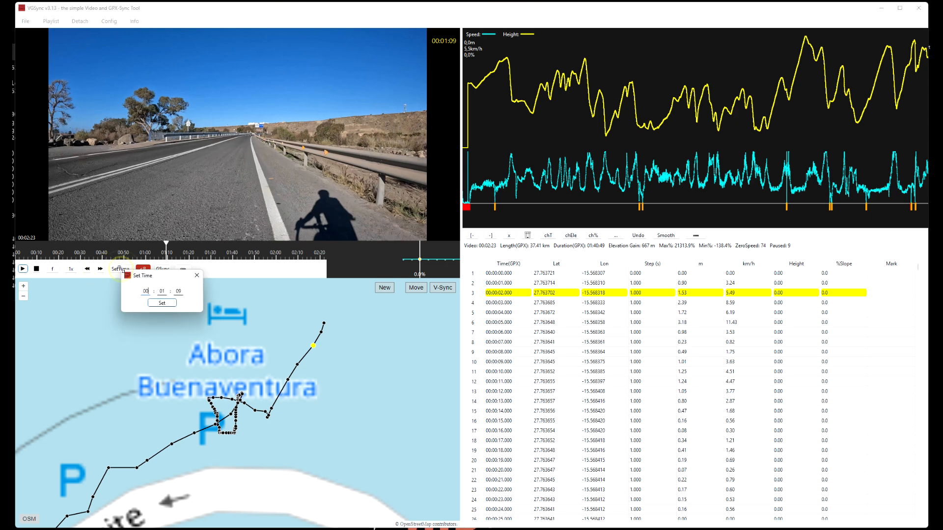
{"action": "left_click", "coordinate": [161, 291]}
{"action": "key", "text": "BackSpace"}
{"action": "left_click", "coordinate": [155, 304]}
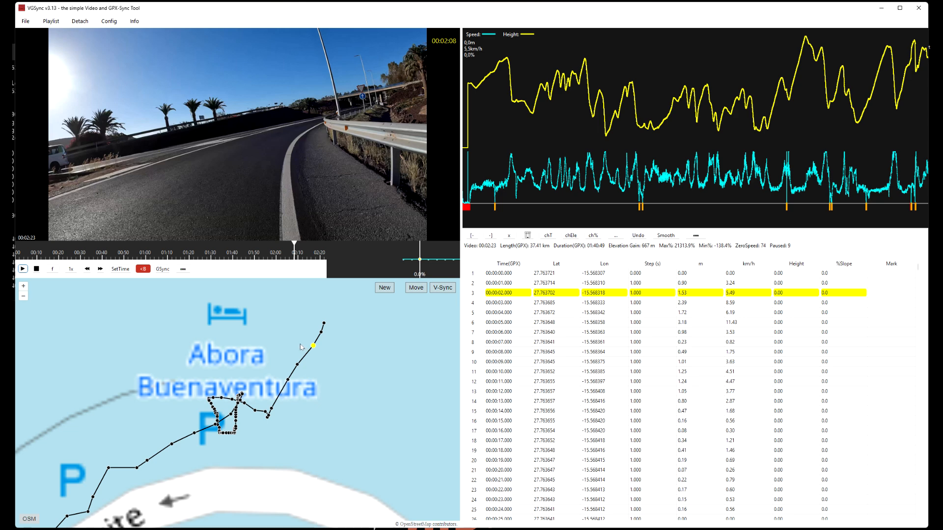
{"action": "scroll", "coordinate": [300, 345], "scroll_direction": "down", "scroll_amount": 1}
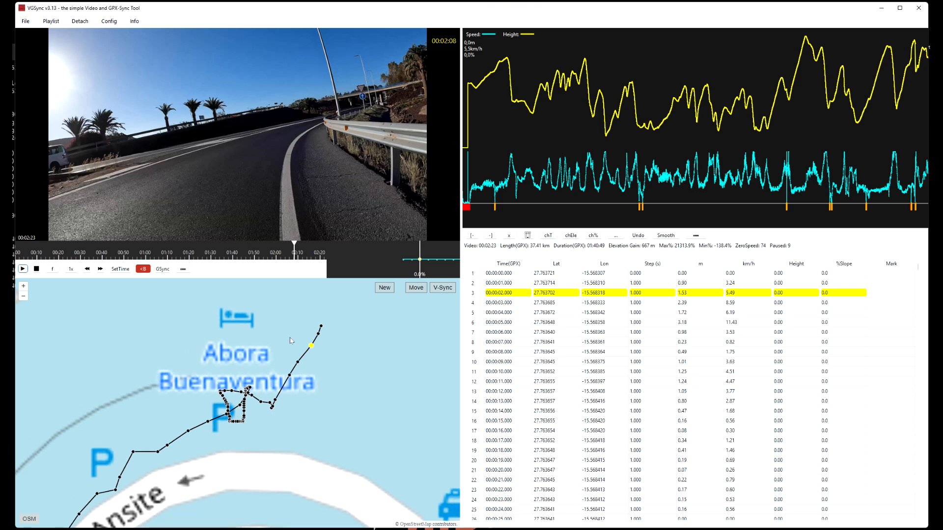